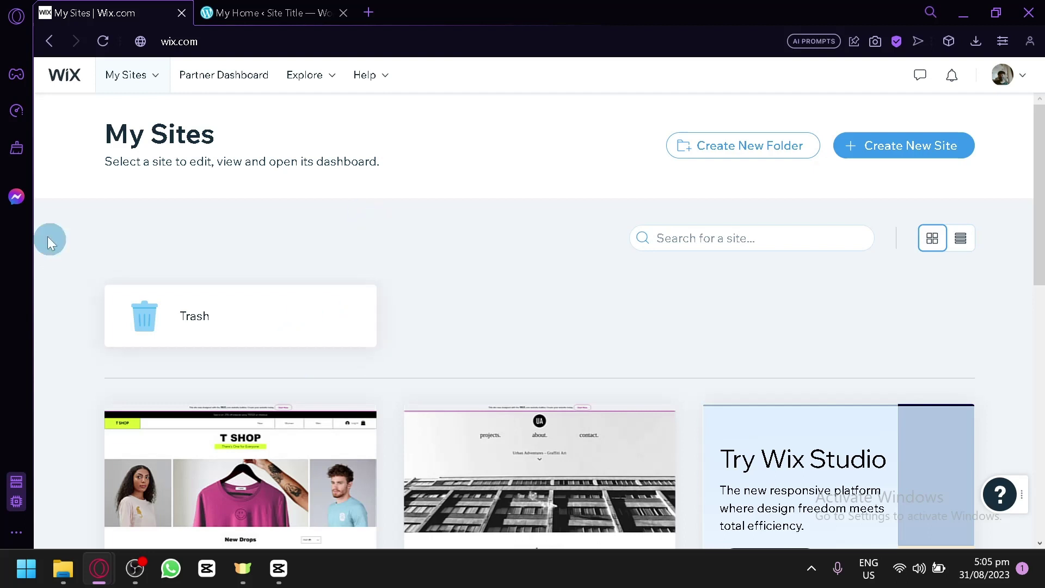
Look over the WordPress My Home dashboard and its navigation options alongside the Wix My Sites page.
{"action": "left_click", "coordinate": [274, 11]}
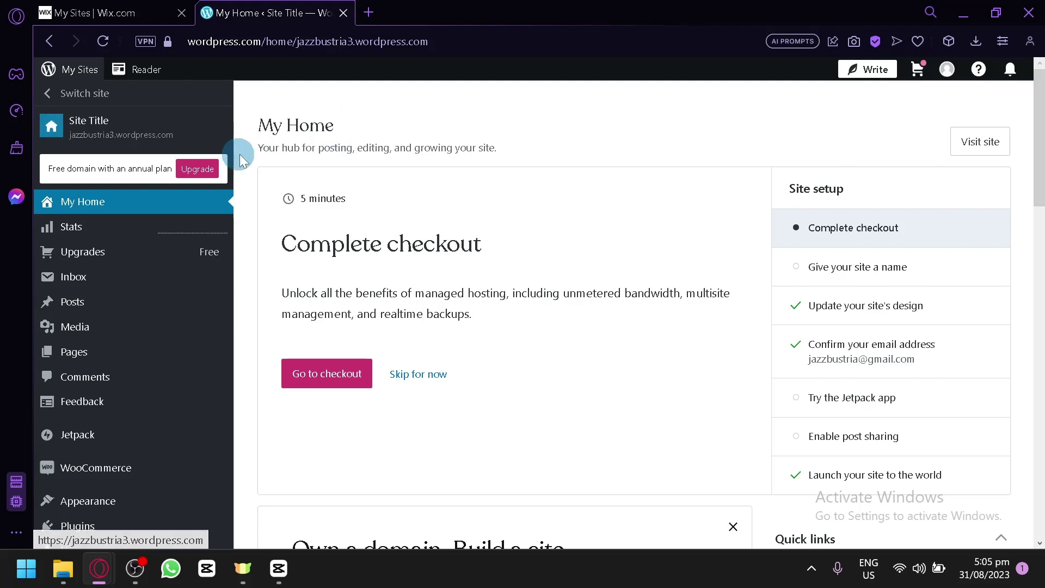
{"action": "left_click", "coordinate": [130, 7]}
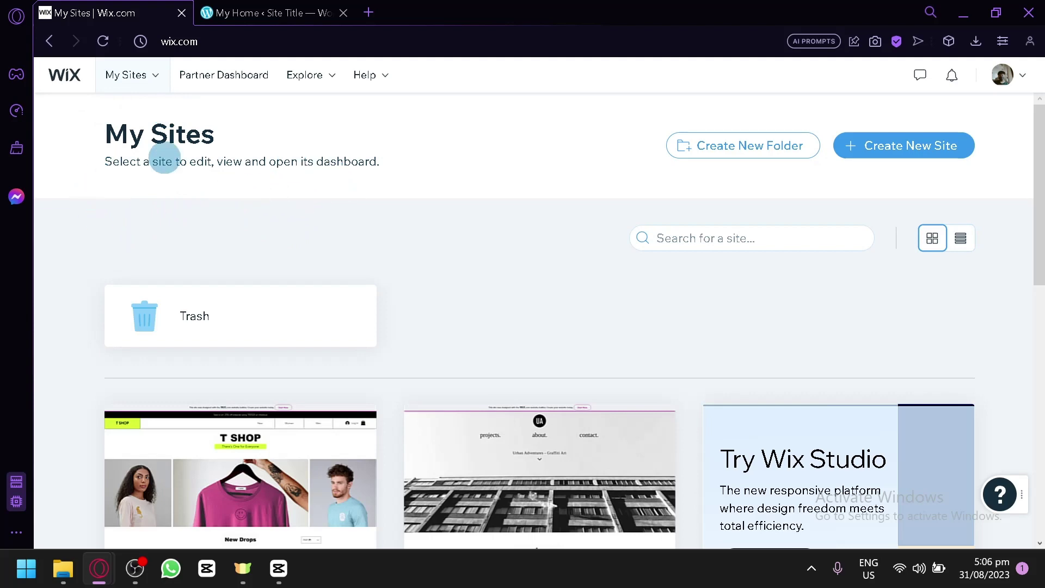
{"action": "left_click", "coordinate": [231, 7]}
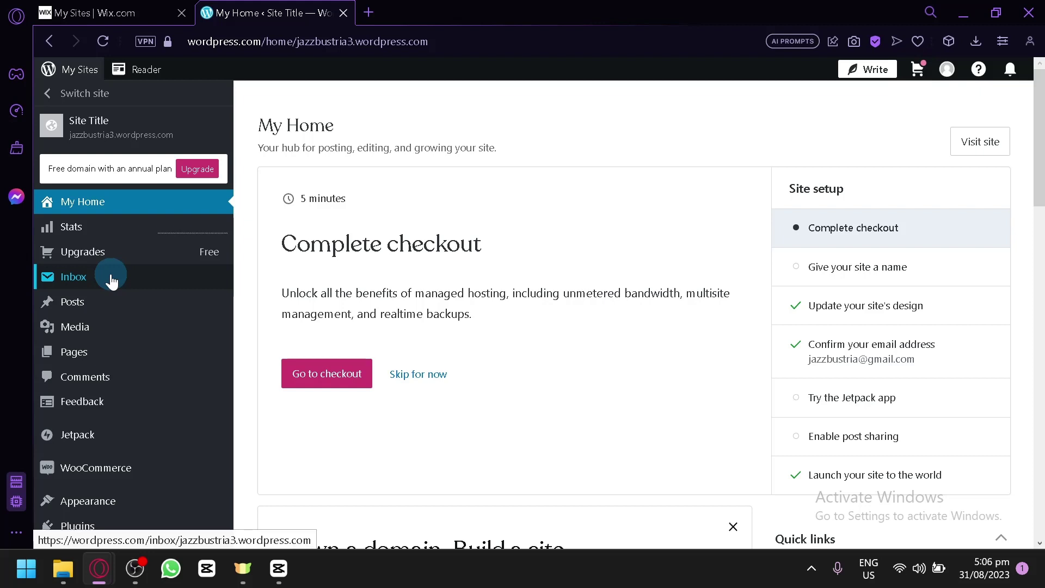
{"action": "scroll", "coordinate": [146, 283], "scroll_direction": "down", "scroll_amount": 4}
{"action": "scroll", "coordinate": [383, 231], "scroll_direction": "up", "scroll_amount": 4}
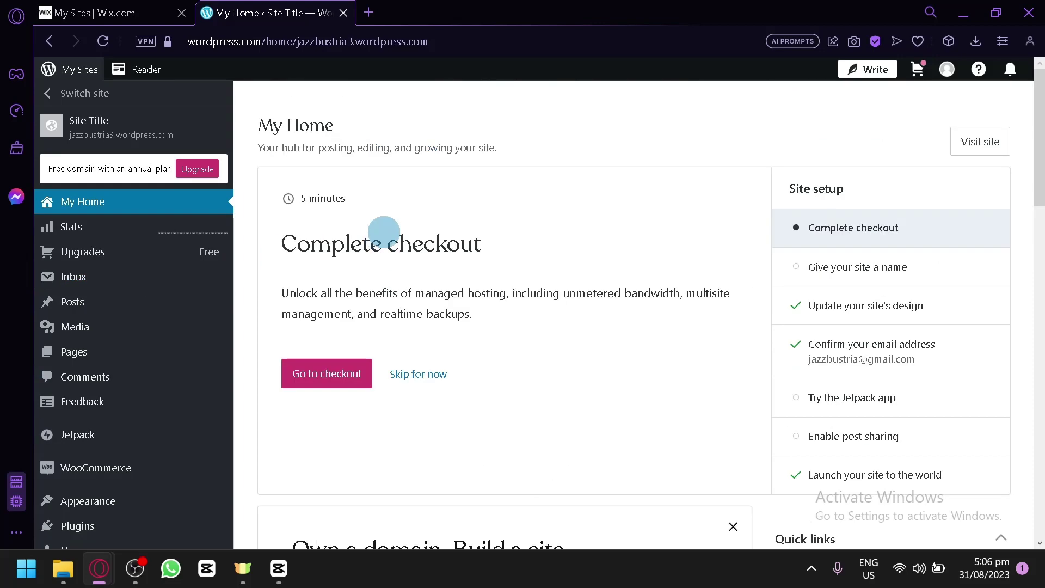
Return to the Wix My Sites page and look through the existing sites.
{"action": "left_click", "coordinate": [126, 6]}
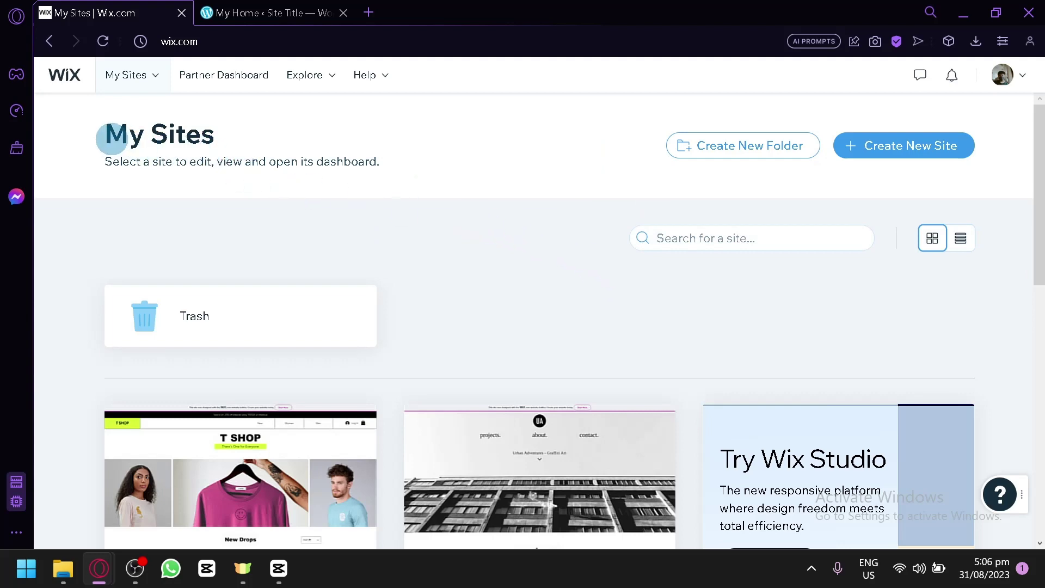
{"action": "scroll", "coordinate": [579, 326], "scroll_direction": "down", "scroll_amount": 10}
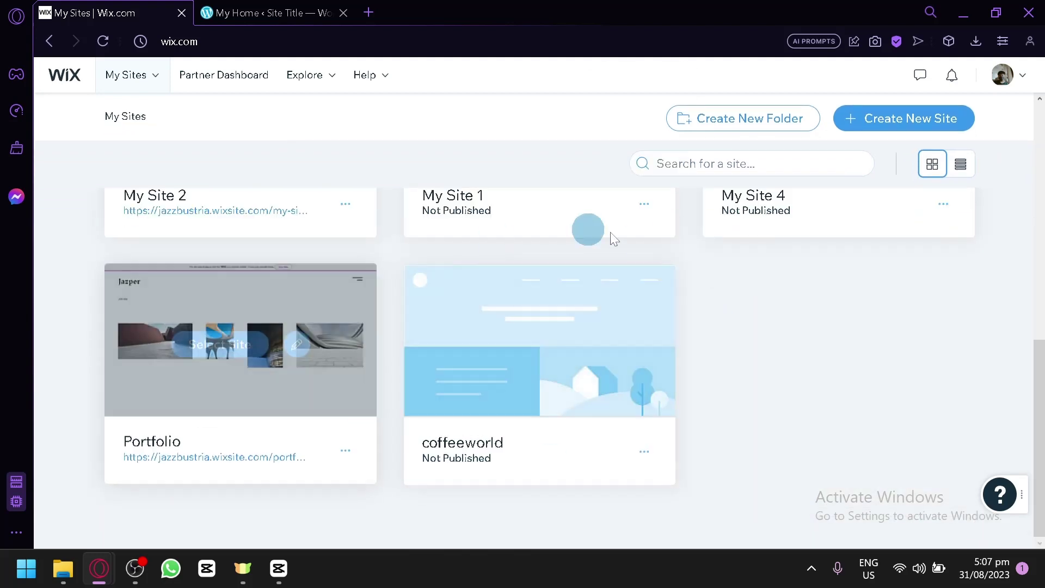
{"action": "scroll", "coordinate": [789, 381], "scroll_direction": "up", "scroll_amount": 5}
{"action": "scroll", "coordinate": [337, 277], "scroll_direction": "down", "scroll_amount": 5}
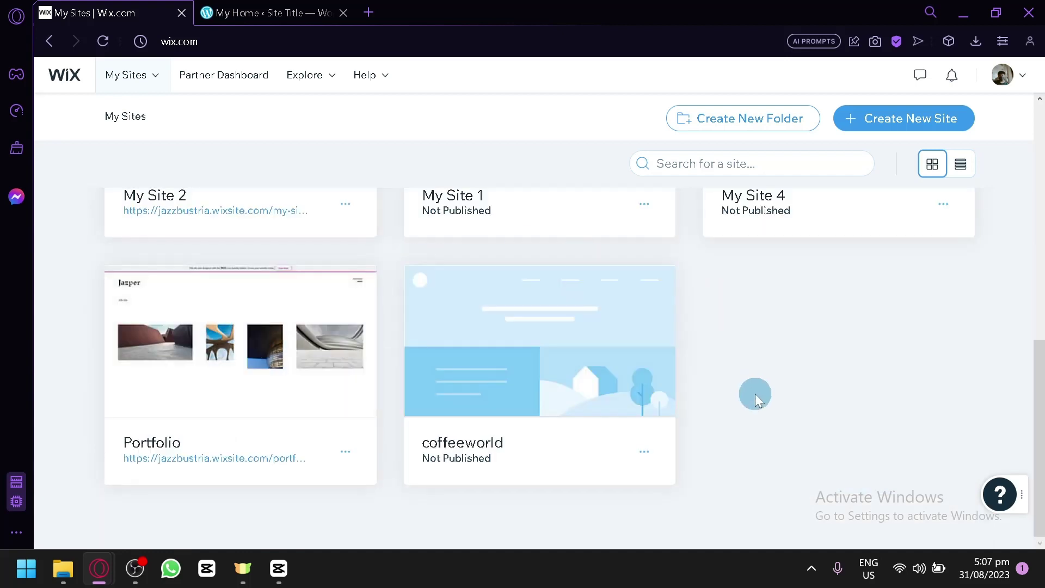
{"action": "scroll", "coordinate": [756, 393], "scroll_direction": "up", "scroll_amount": 10}
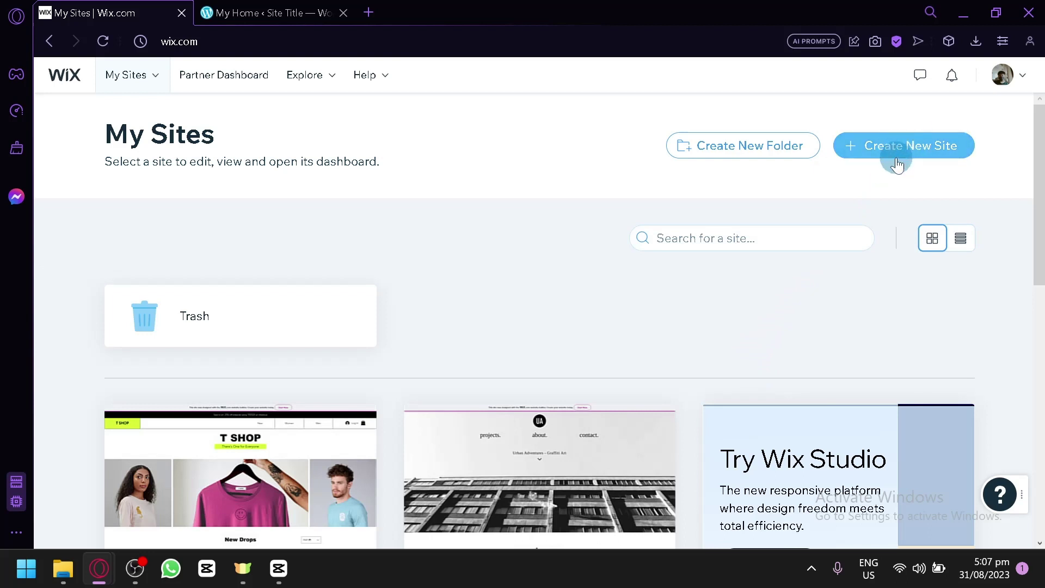
Start a new Wix site, close the duplicate My Sites page, and choose to create it on Wix Editor.
{"action": "left_click", "coordinate": [897, 162]}
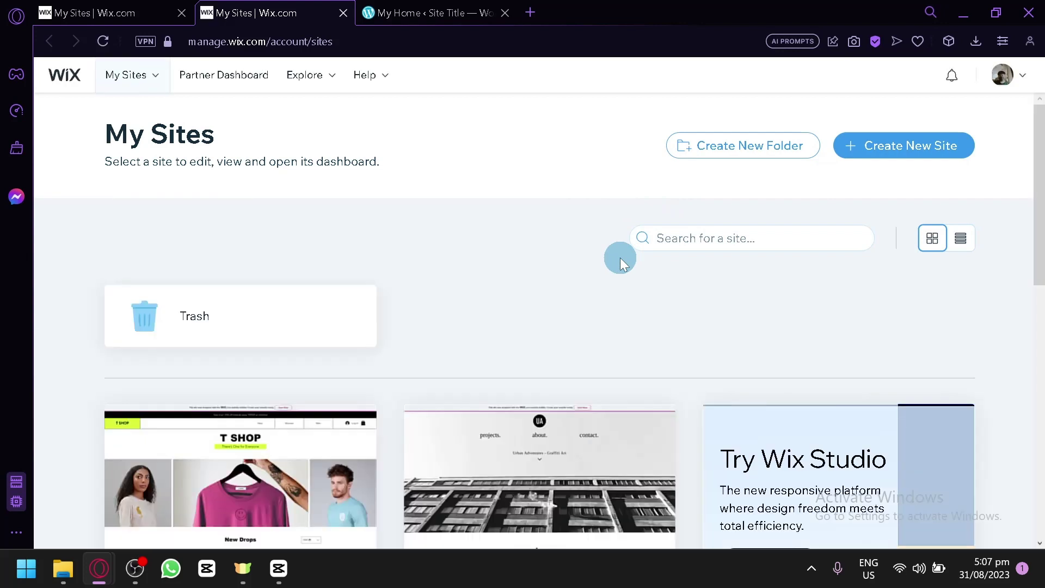
{"action": "left_click", "coordinate": [913, 157]}
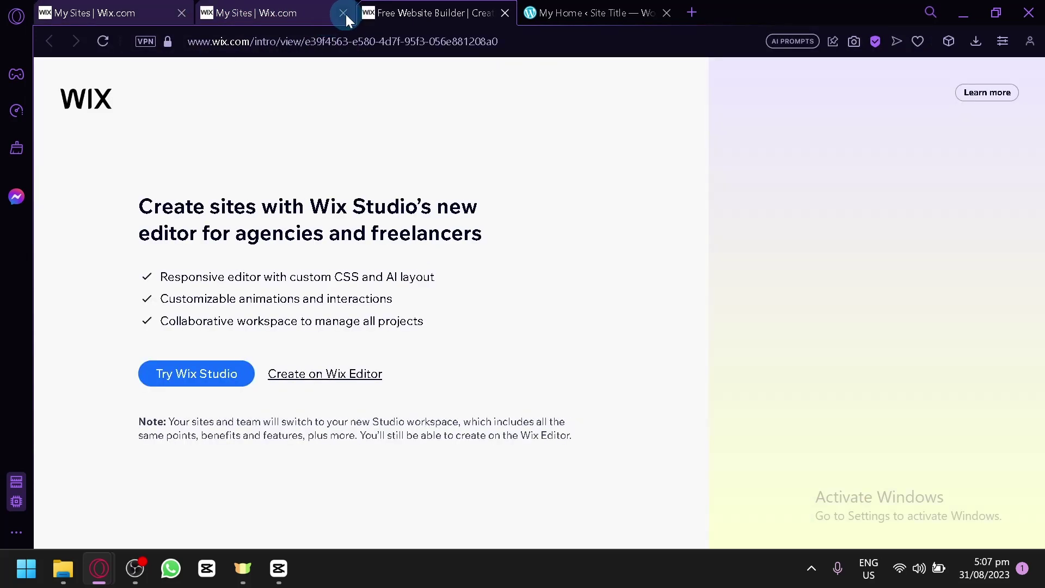
{"action": "left_click", "coordinate": [344, 13]}
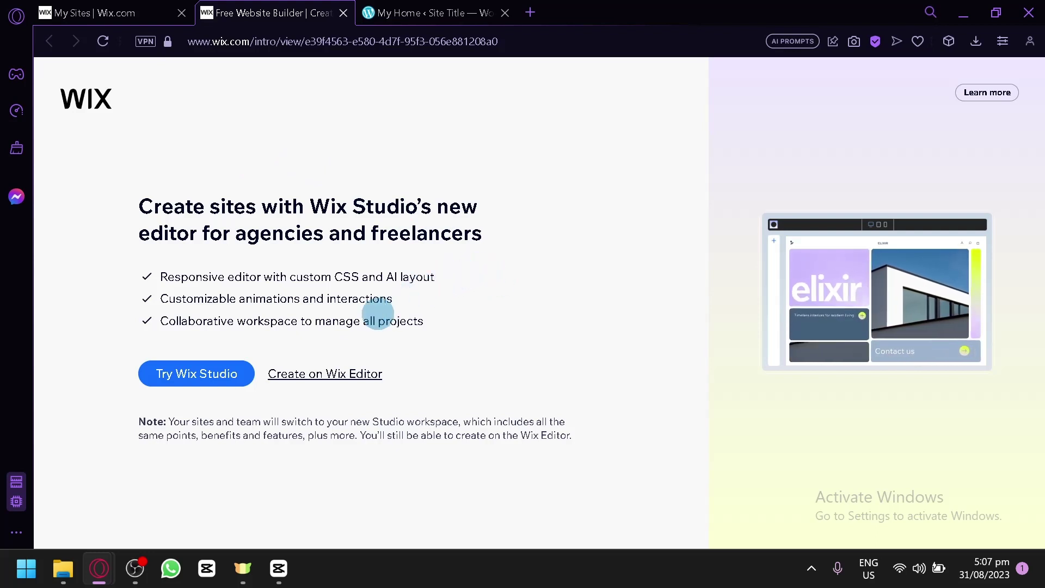
{"action": "left_click", "coordinate": [326, 381]}
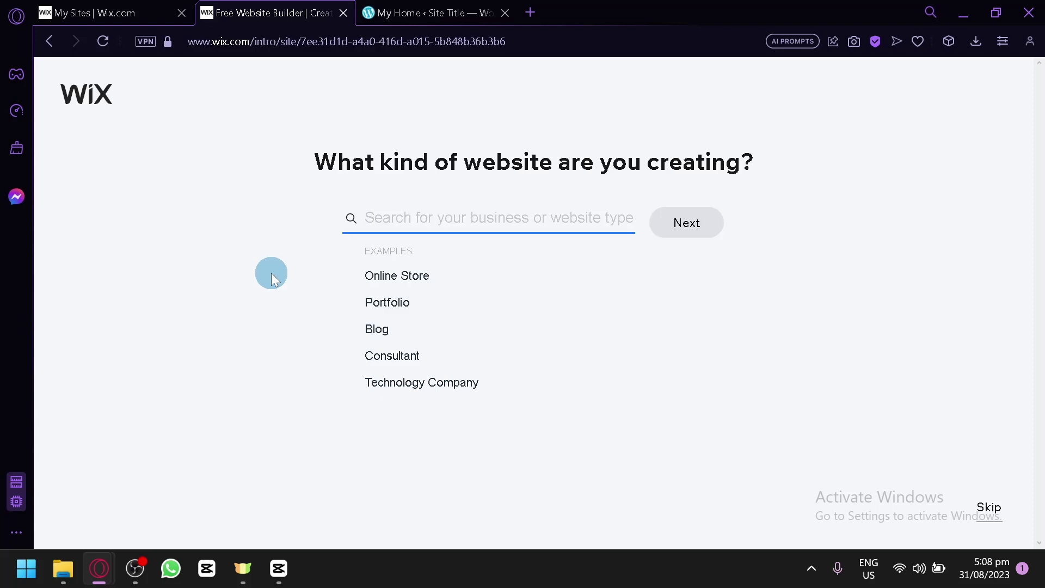
Choose Blog as the kind of website to create.
{"action": "left_click", "coordinate": [377, 329]}
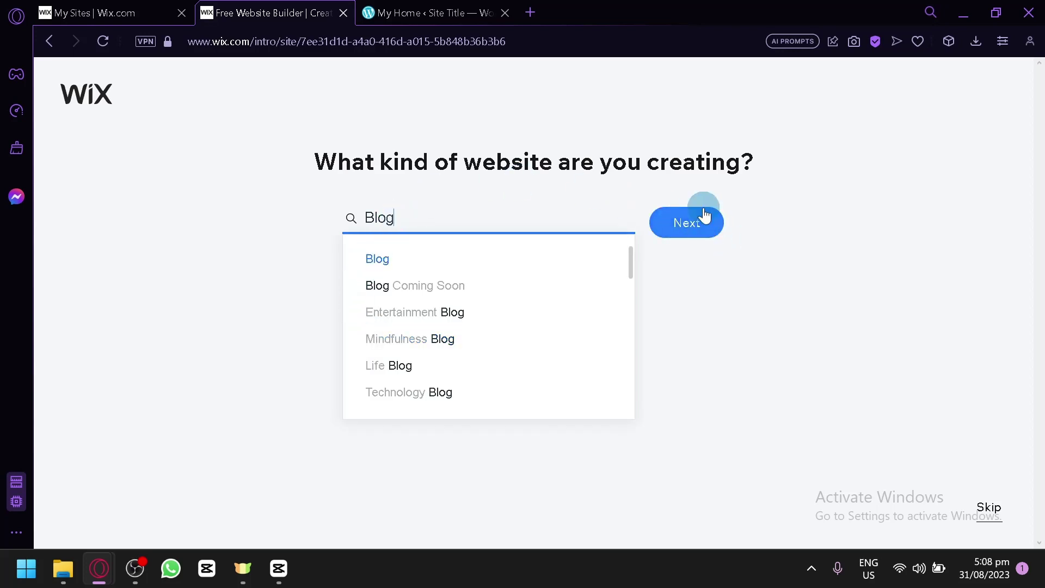
{"action": "left_click", "coordinate": [705, 223]}
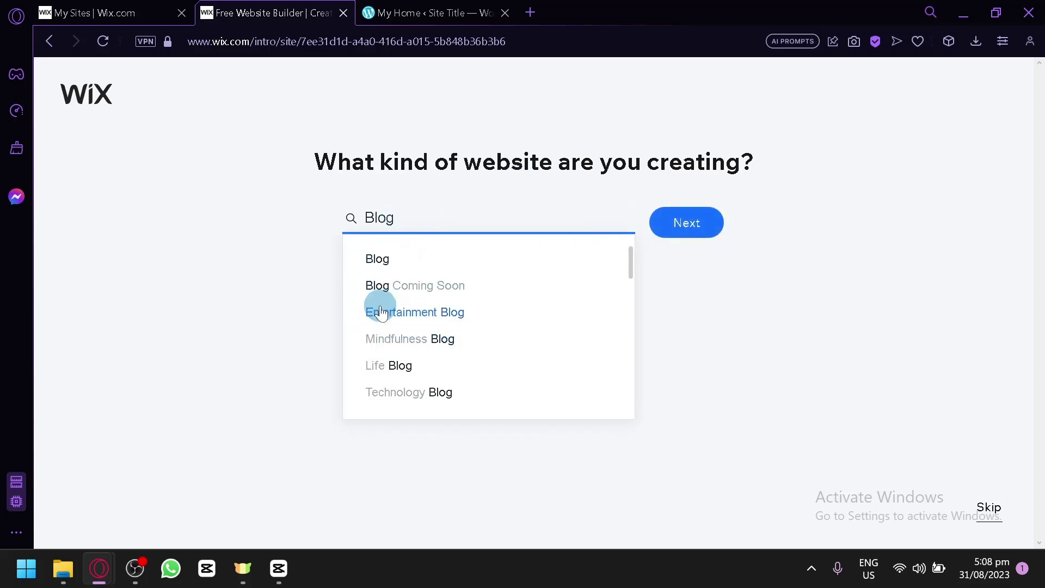
Look through the suggested blog categories for the website type.
{"action": "scroll", "coordinate": [381, 313], "scroll_direction": "down", "scroll_amount": 3}
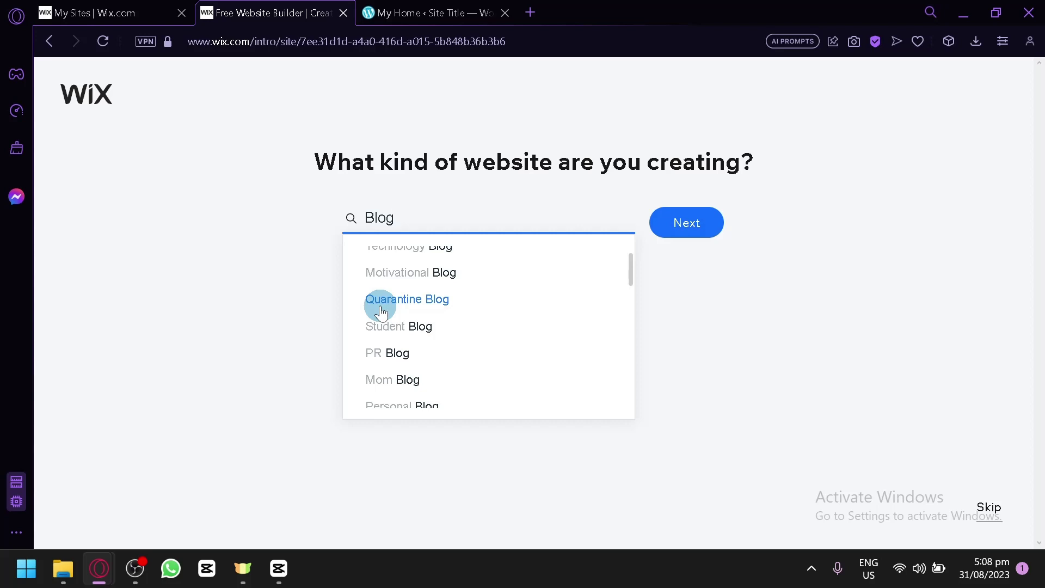
{"action": "scroll", "coordinate": [377, 308], "scroll_direction": "down", "scroll_amount": 3}
{"action": "scroll", "coordinate": [397, 321], "scroll_direction": "down", "scroll_amount": 3}
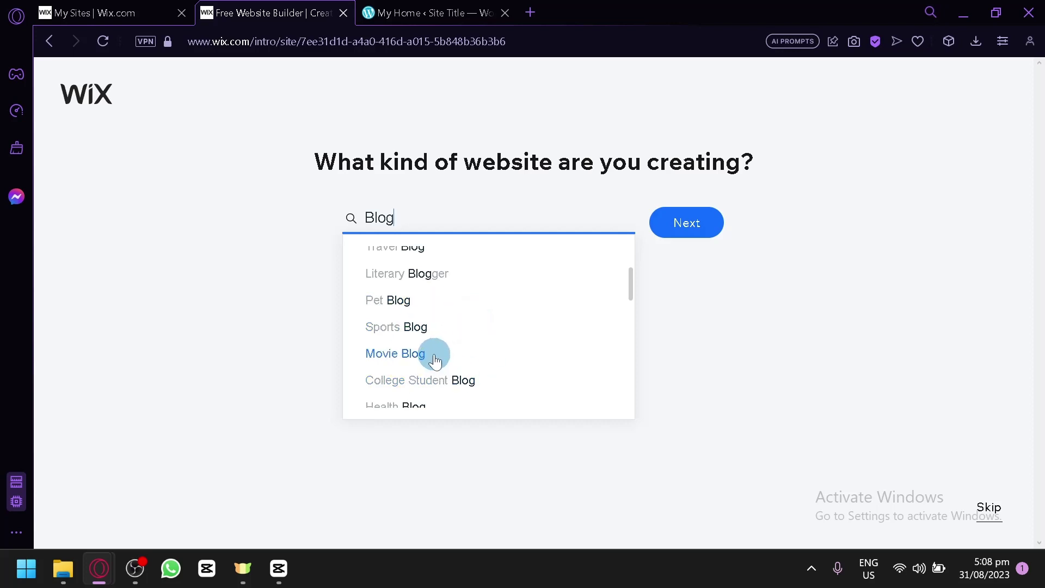
{"action": "scroll", "coordinate": [447, 354], "scroll_direction": "up", "scroll_amount": 5}
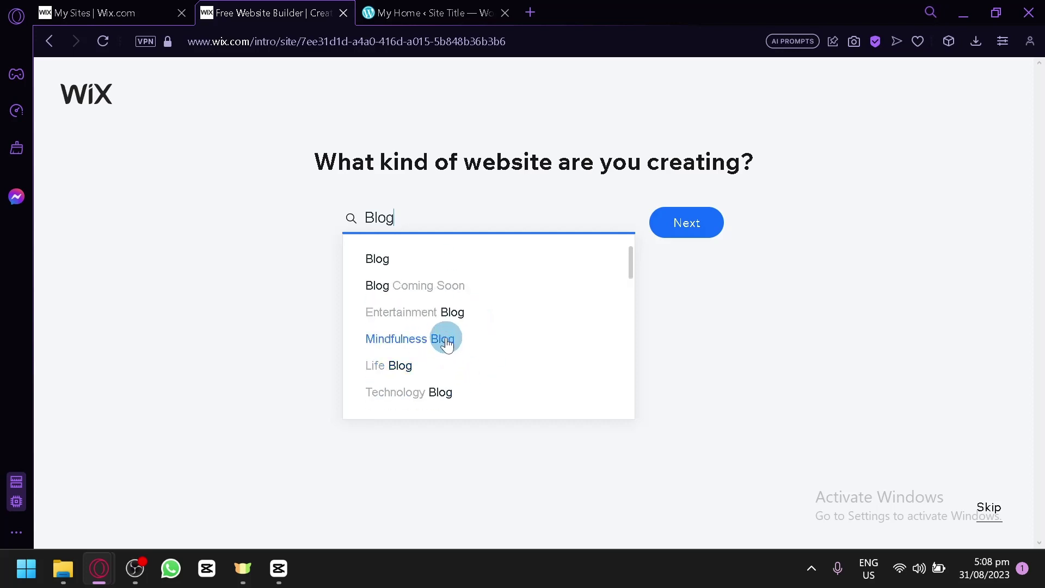
{"action": "scroll", "coordinate": [454, 336], "scroll_direction": "down", "scroll_amount": 5}
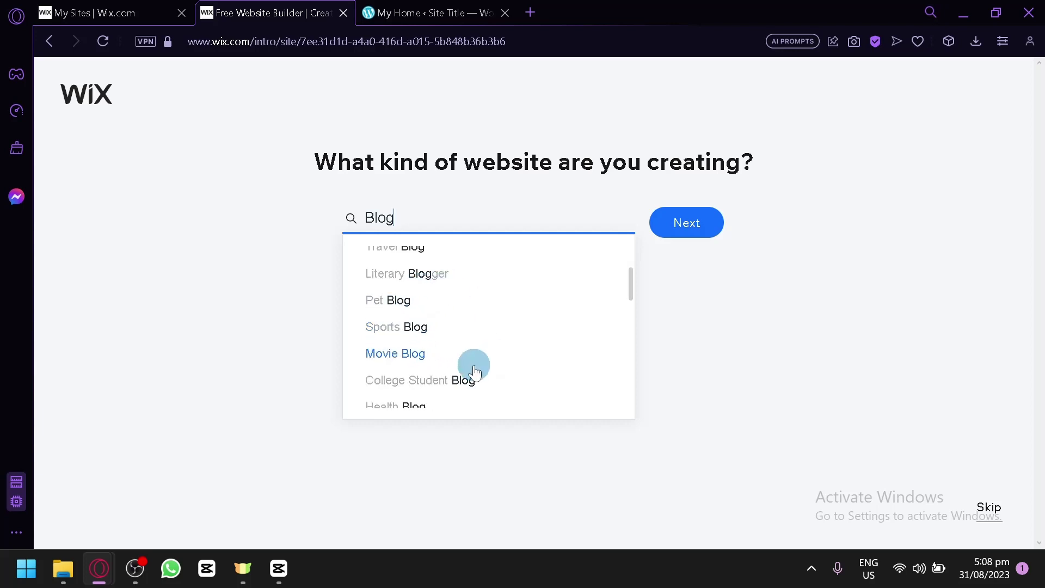
{"action": "scroll", "coordinate": [473, 326], "scroll_direction": "down", "scroll_amount": 4}
{"action": "scroll", "coordinate": [489, 313], "scroll_direction": "down", "scroll_amount": 5}
{"action": "scroll", "coordinate": [511, 314], "scroll_direction": "down", "scroll_amount": 6}
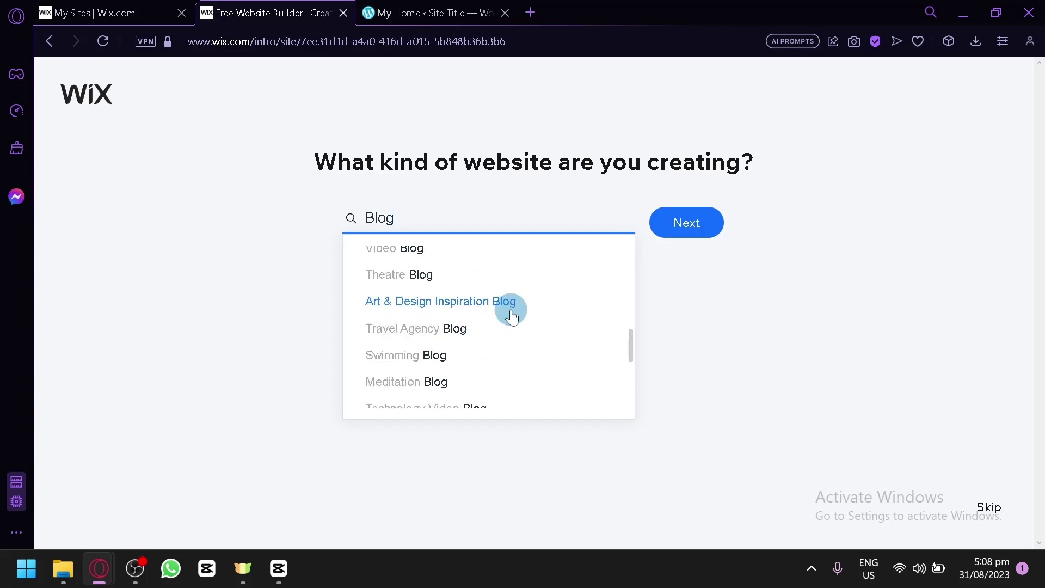
{"action": "scroll", "coordinate": [511, 310], "scroll_direction": "down", "scroll_amount": 5}
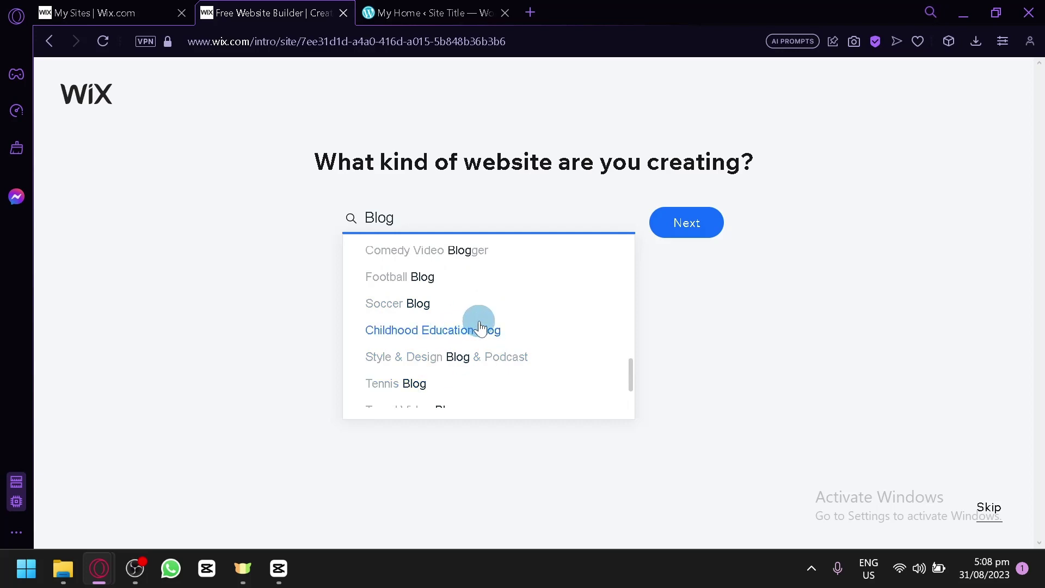
{"action": "scroll", "coordinate": [479, 324], "scroll_direction": "down", "scroll_amount": 5}
{"action": "scroll", "coordinate": [477, 326], "scroll_direction": "up", "scroll_amount": 15}
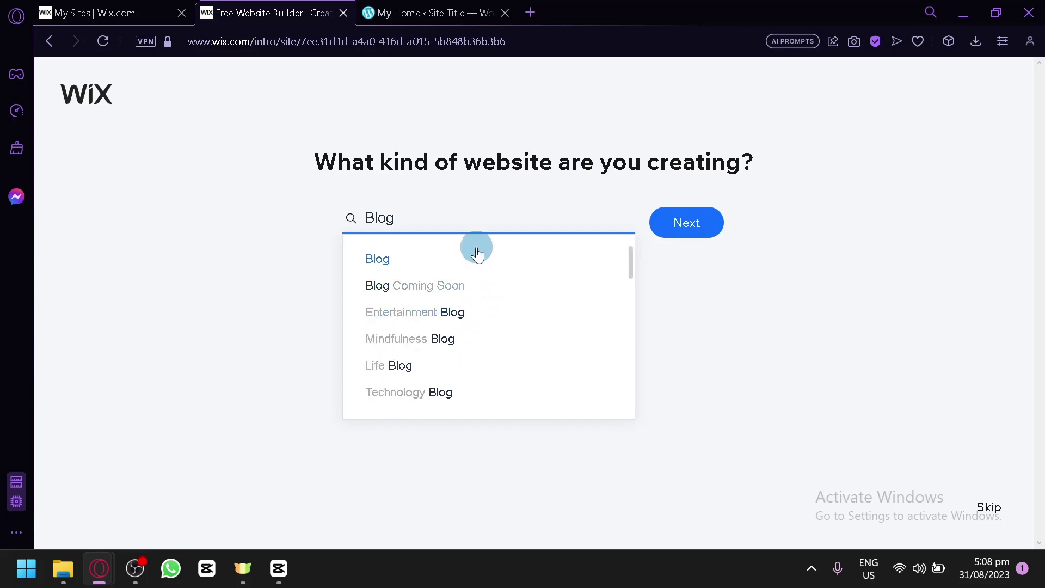
Confirm Blog as the website type and name the website "Blogging testing".
{"action": "left_click", "coordinate": [677, 236]}
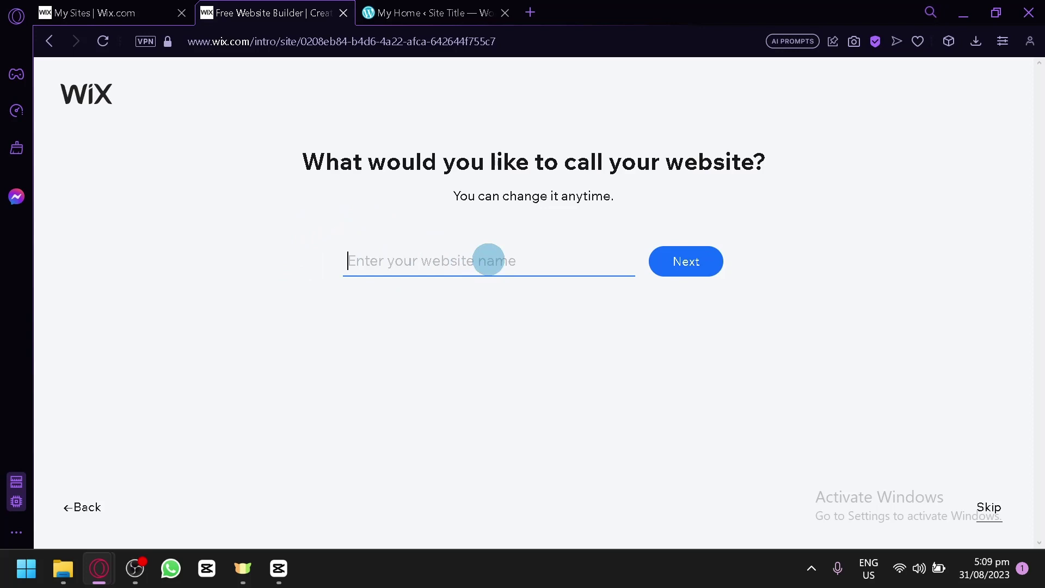
{"action": "type", "text": "Blogging testing"}
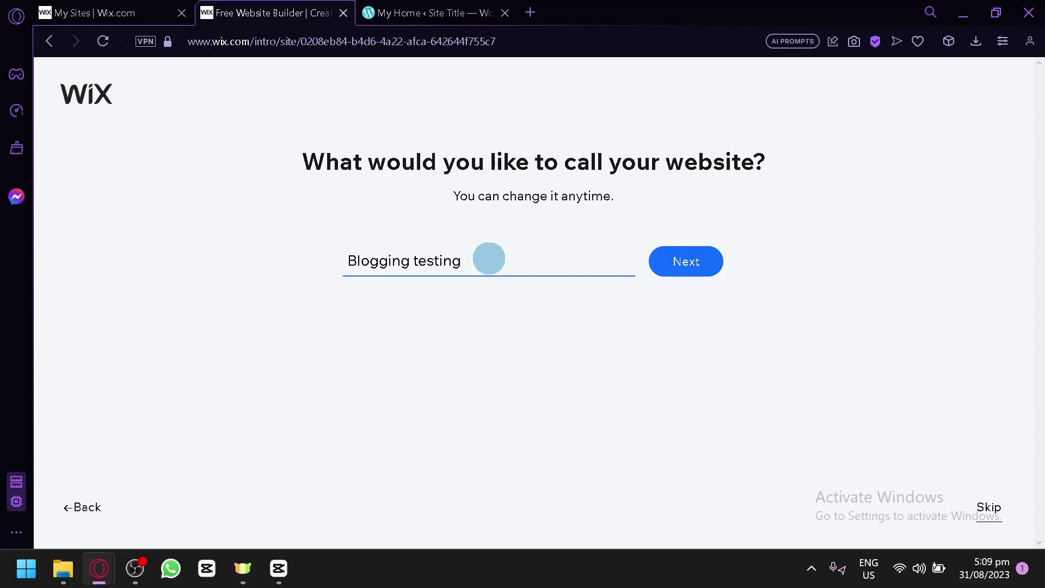
{"action": "left_click", "coordinate": [693, 269]}
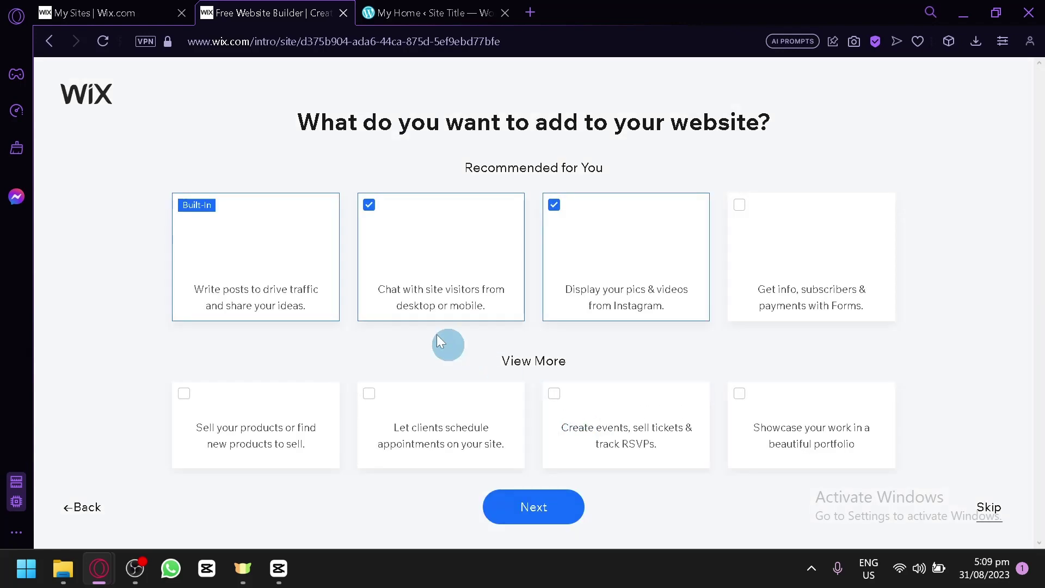
Review the recommended and additional features that can be added to the website.
{"action": "mouse_move", "coordinate": [327, 174]}
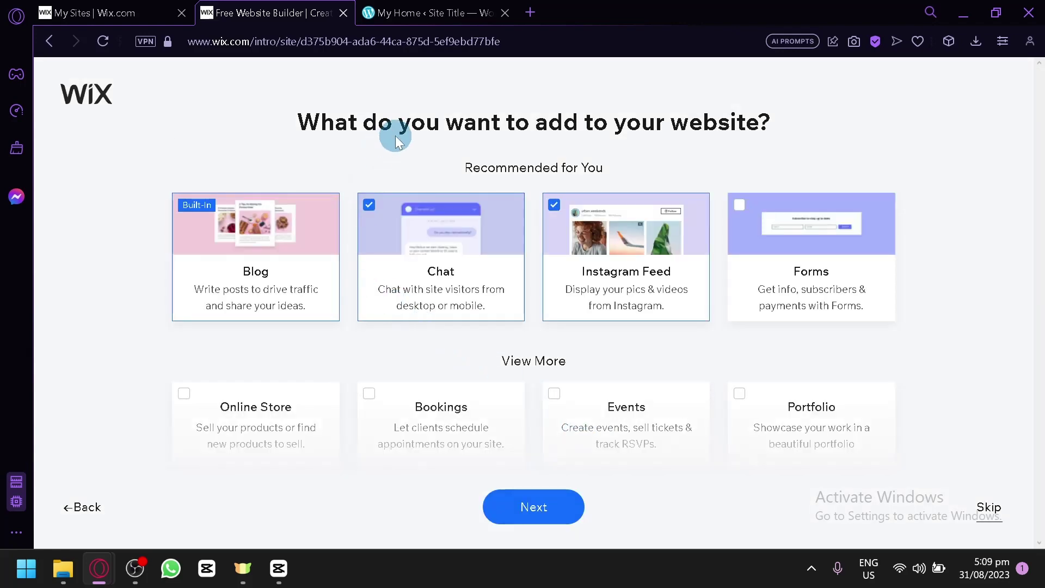
{"action": "scroll", "coordinate": [717, 238], "scroll_direction": "down", "scroll_amount": 6}
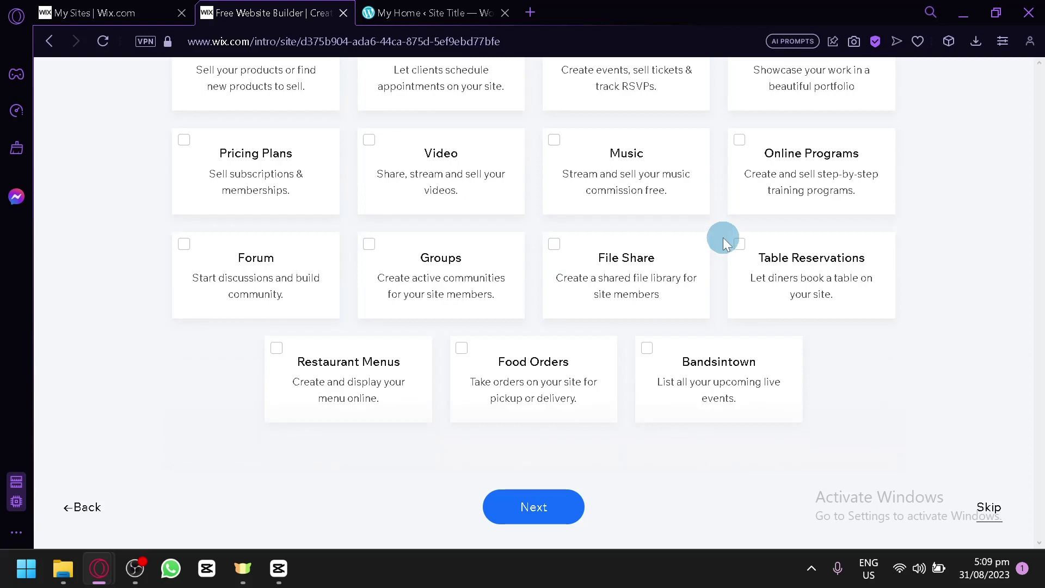
{"action": "scroll", "coordinate": [722, 237], "scroll_direction": "up", "scroll_amount": 6}
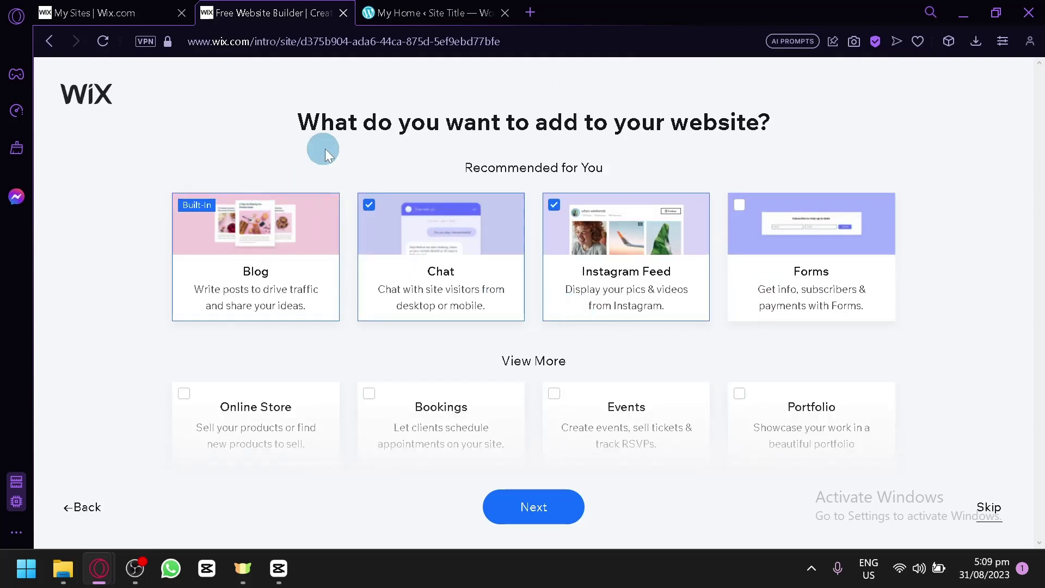
{"action": "mouse_move", "coordinate": [234, 260]}
{"action": "scroll", "coordinate": [762, 277], "scroll_direction": "down", "scroll_amount": 4}
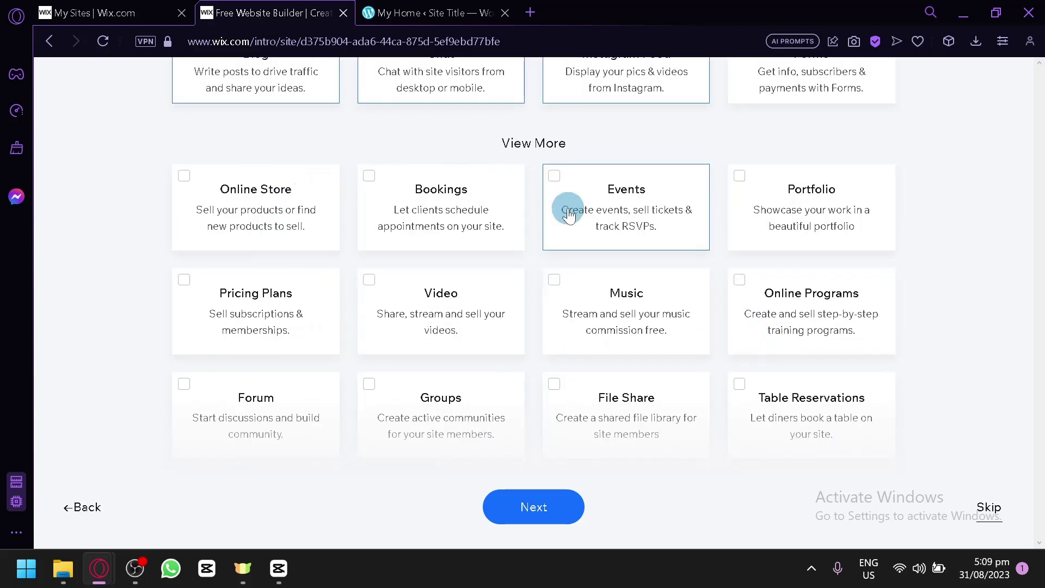
{"action": "scroll", "coordinate": [626, 224], "scroll_direction": "down", "scroll_amount": 3}
{"action": "scroll", "coordinate": [407, 321], "scroll_direction": "up", "scroll_amount": 2}
{"action": "scroll", "coordinate": [407, 321], "scroll_direction": "up", "scroll_amount": 2}
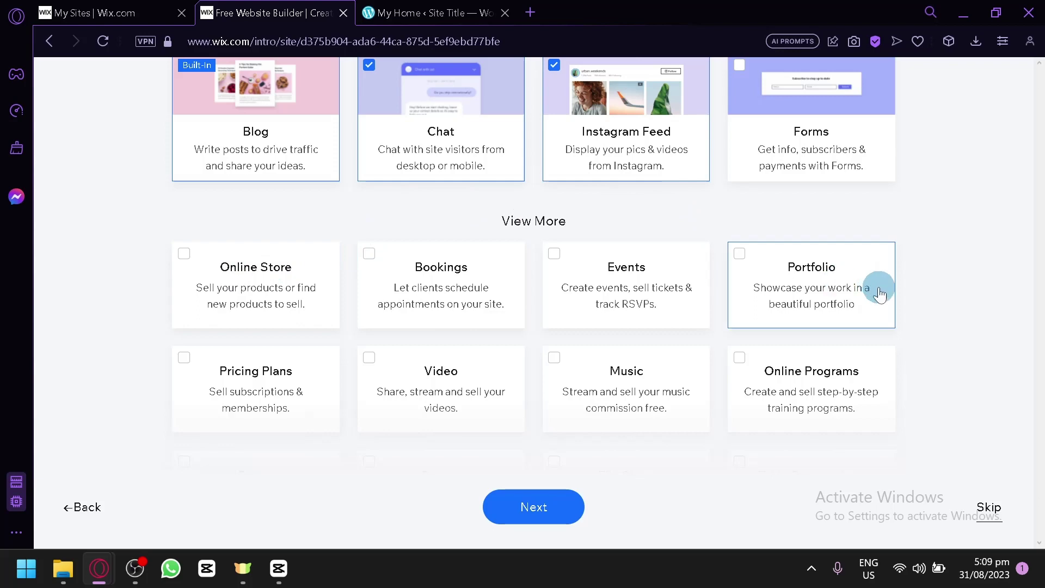
{"action": "scroll", "coordinate": [491, 317], "scroll_direction": "down", "scroll_amount": 2}
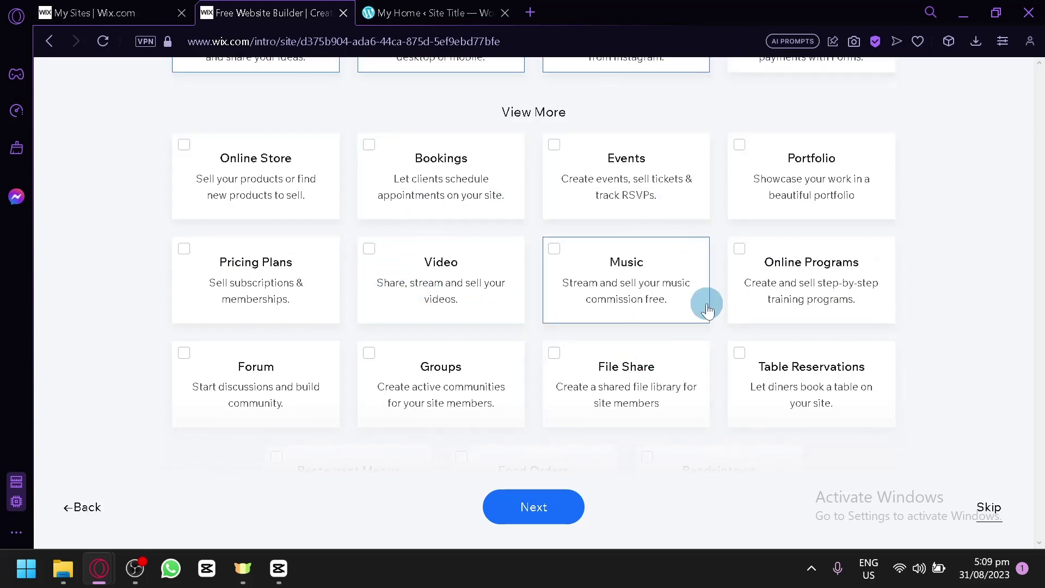
{"action": "scroll", "coordinate": [707, 310], "scroll_direction": "down", "scroll_amount": 2}
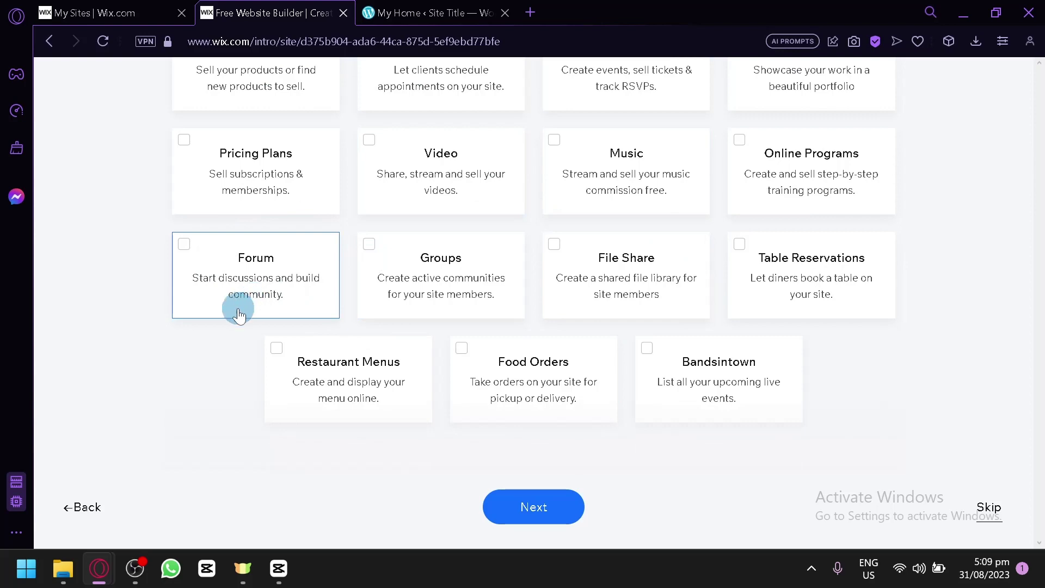
Add the Forum feature to the website and deselect Chat and Instagram Feed.
{"action": "left_click", "coordinate": [196, 308]}
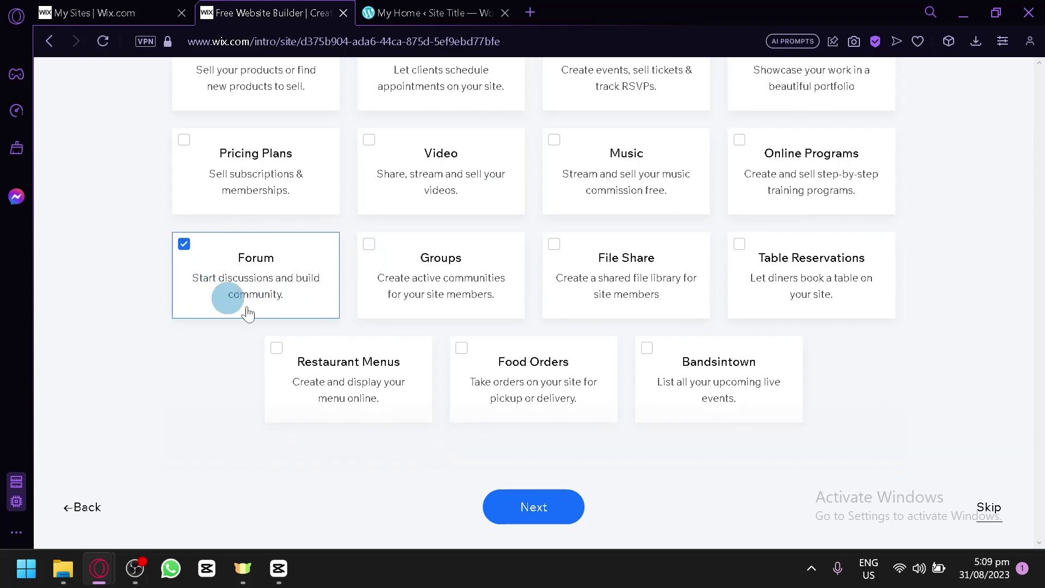
{"action": "scroll", "coordinate": [230, 374], "scroll_direction": "up", "scroll_amount": 5}
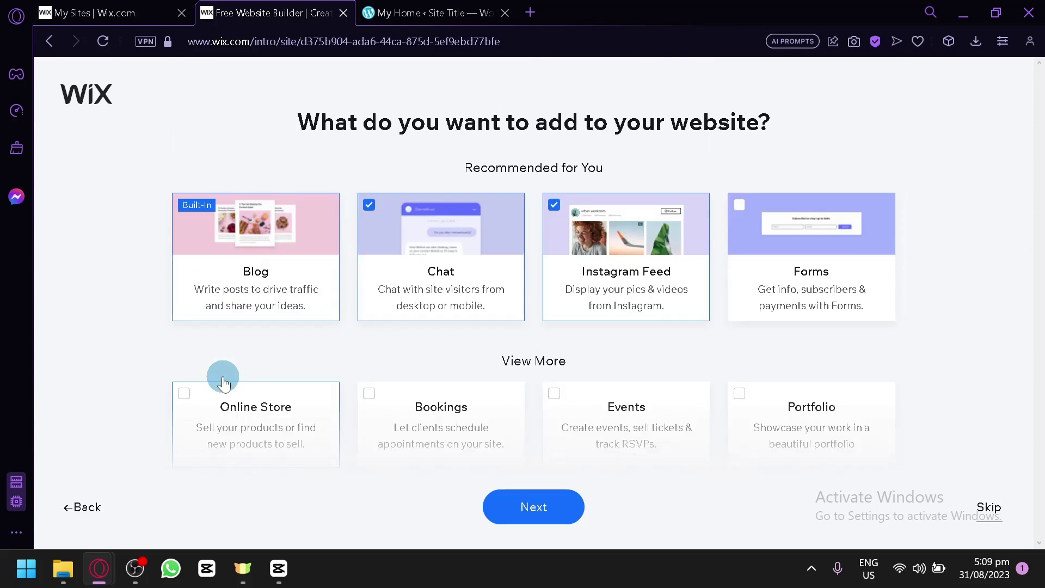
{"action": "left_click", "coordinate": [466, 228]}
{"action": "left_click", "coordinate": [617, 231]}
{"action": "scroll", "coordinate": [488, 355], "scroll_direction": "down", "scroll_amount": 6}
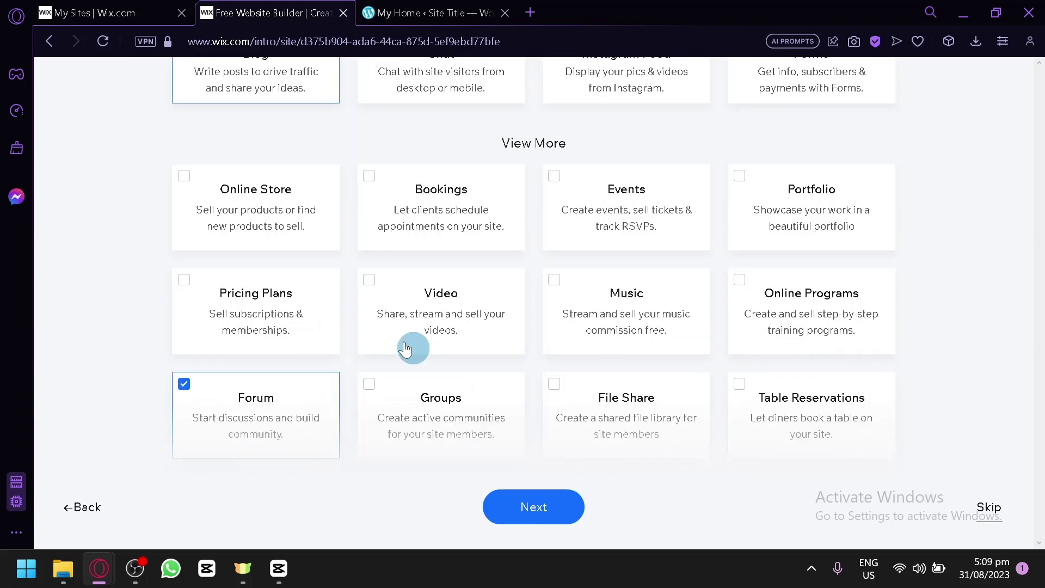
{"action": "scroll", "coordinate": [305, 285], "scroll_direction": "up", "scroll_amount": 2}
{"action": "scroll", "coordinate": [304, 286], "scroll_direction": "up", "scroll_amount": 5}
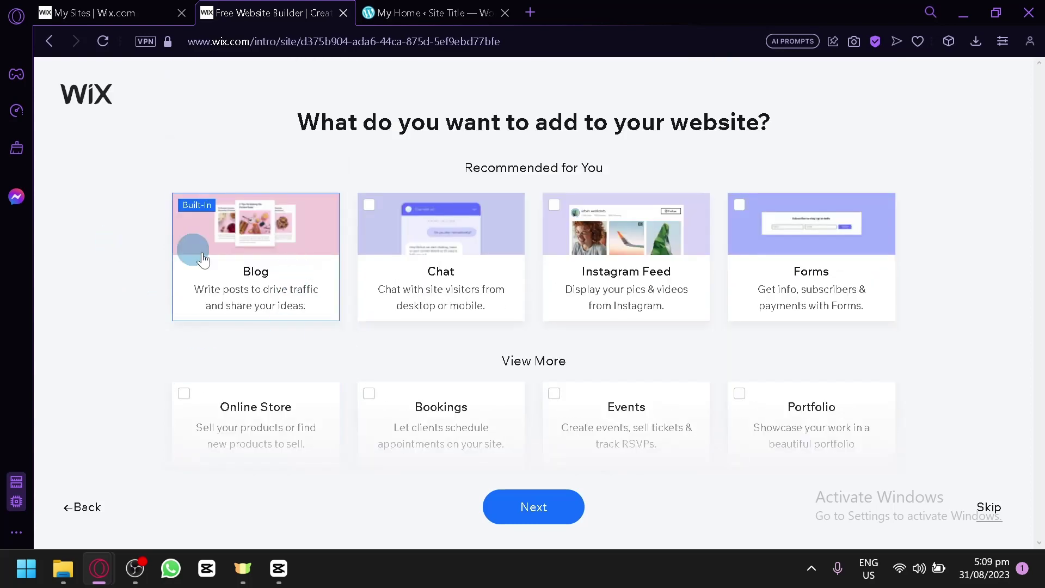
Review the available website features and confirm the selection with Forum added.
{"action": "scroll", "coordinate": [256, 240], "scroll_direction": "down", "scroll_amount": 6}
{"action": "scroll", "coordinate": [258, 224], "scroll_direction": "down", "scroll_amount": 1}
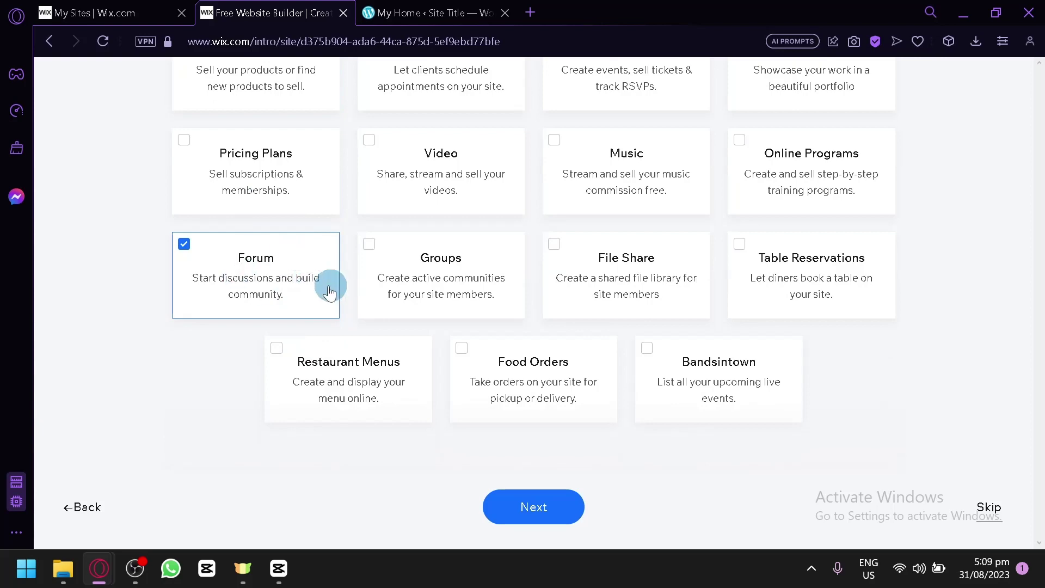
{"action": "scroll", "coordinate": [303, 268], "scroll_direction": "up", "scroll_amount": 7}
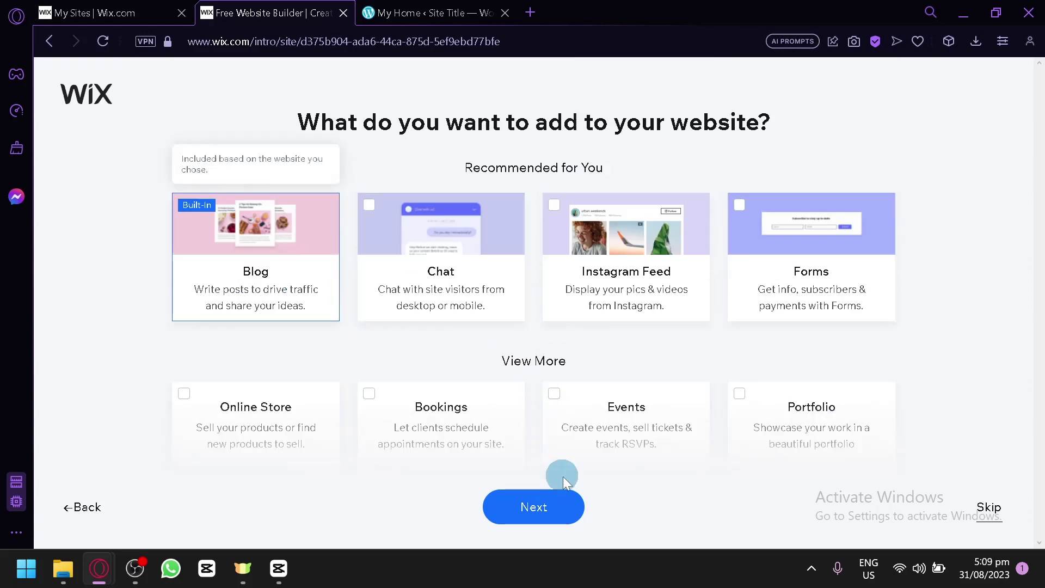
{"action": "left_click", "coordinate": [541, 521]}
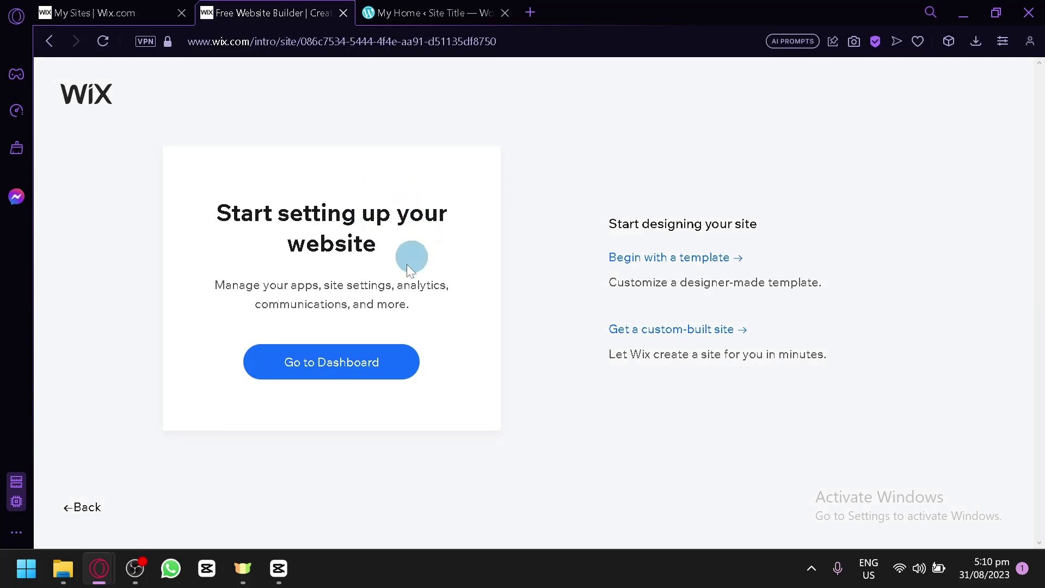
Choose to begin designing the site with a designer-made template.
{"action": "right_click", "coordinate": [310, 370]}
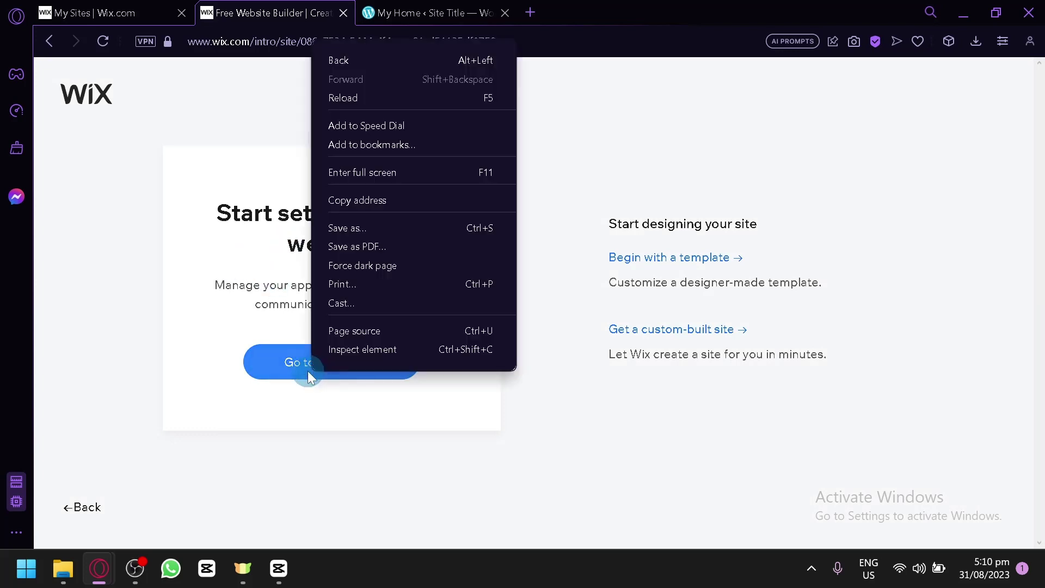
{"action": "left_click", "coordinate": [271, 396]}
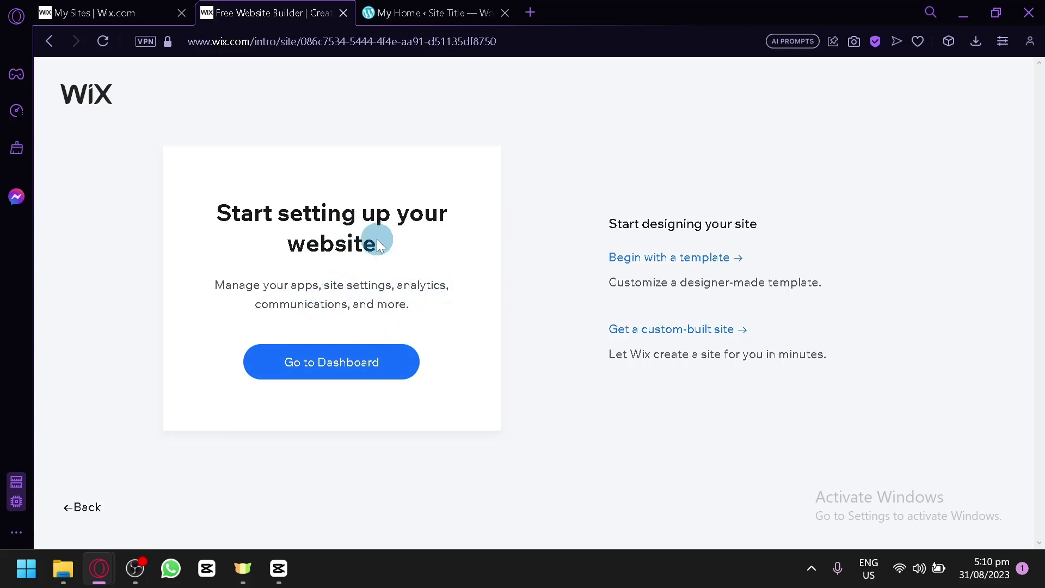
{"action": "left_click", "coordinate": [651, 256]}
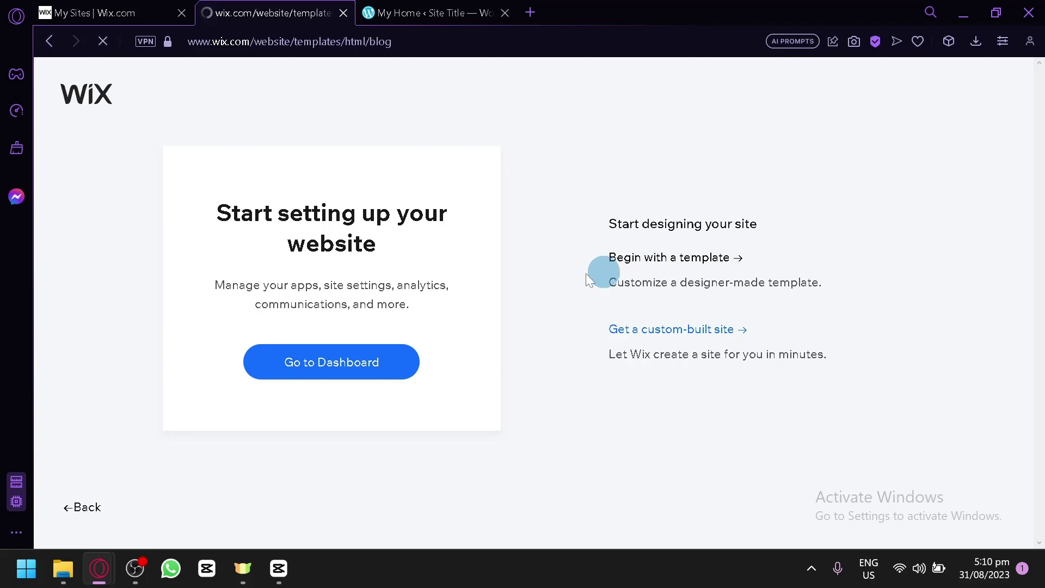
Browse the blog templates and open the Fashion Blog template titled "THE BLOG" by Poise for editing.
{"action": "scroll", "coordinate": [473, 207], "scroll_direction": "down", "scroll_amount": 4}
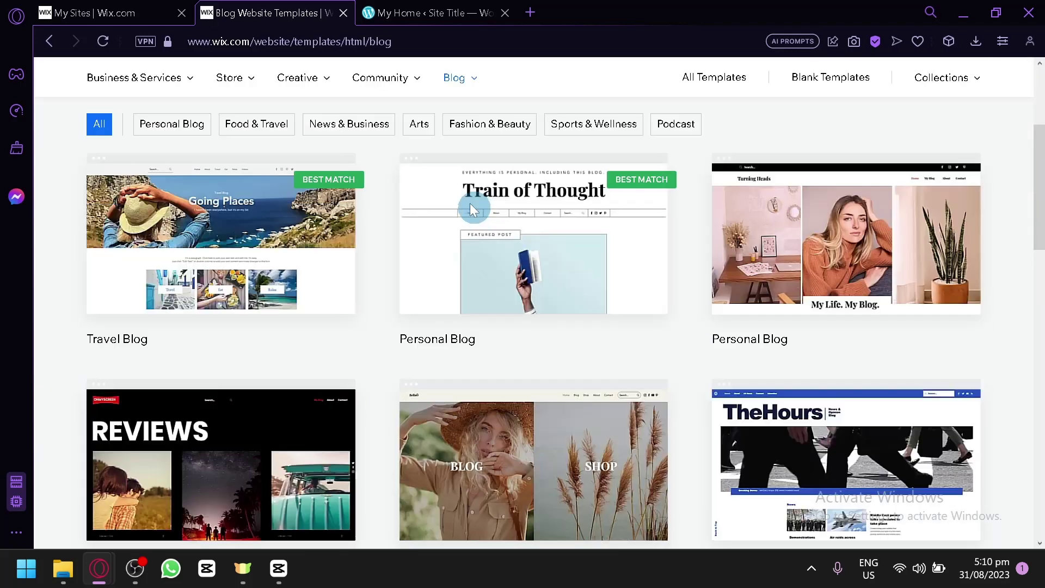
{"action": "scroll", "coordinate": [381, 158], "scroll_direction": "down", "scroll_amount": 4}
{"action": "mouse_move", "coordinate": [343, 240]}
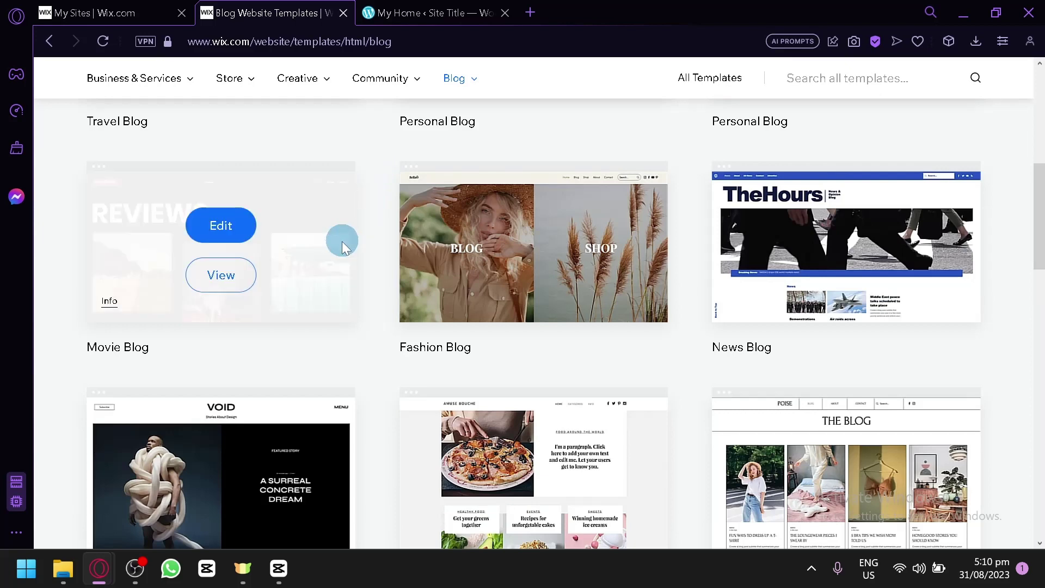
{"action": "scroll", "coordinate": [392, 420], "scroll_direction": "down", "scroll_amount": 4}
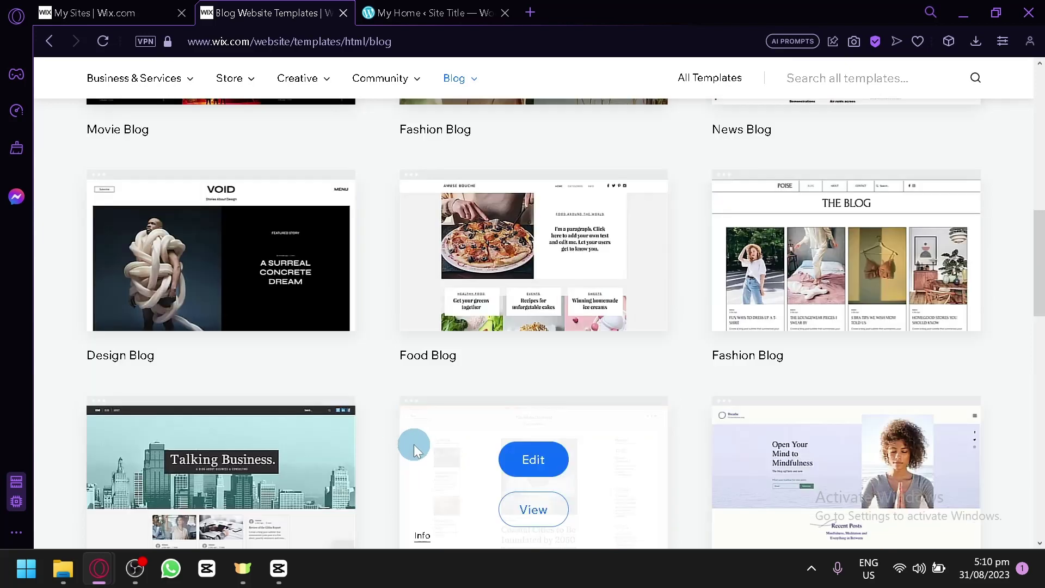
{"action": "scroll", "coordinate": [371, 374], "scroll_direction": "down", "scroll_amount": 4}
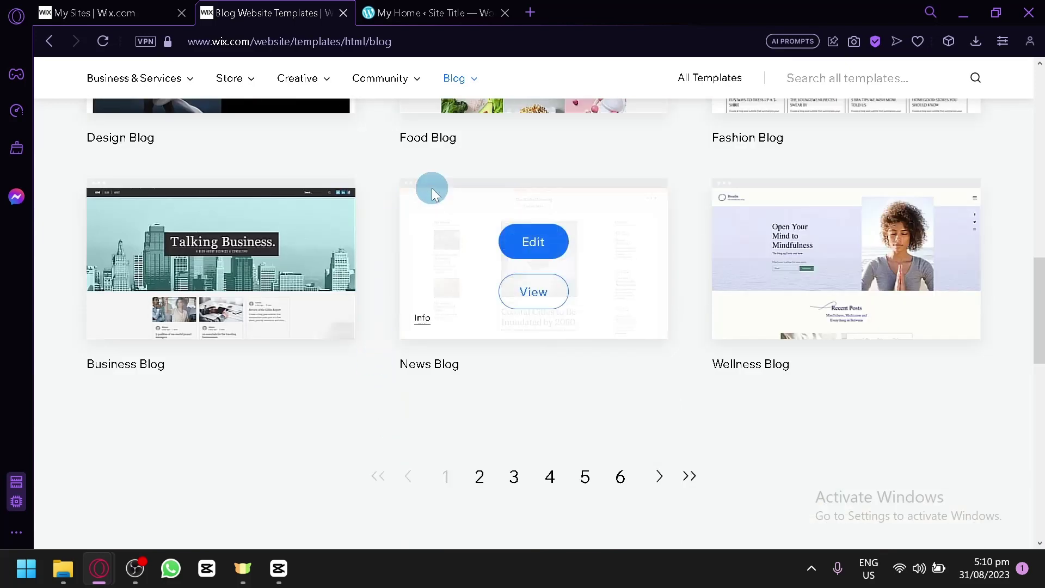
{"action": "scroll", "coordinate": [472, 155], "scroll_direction": "up", "scroll_amount": 4}
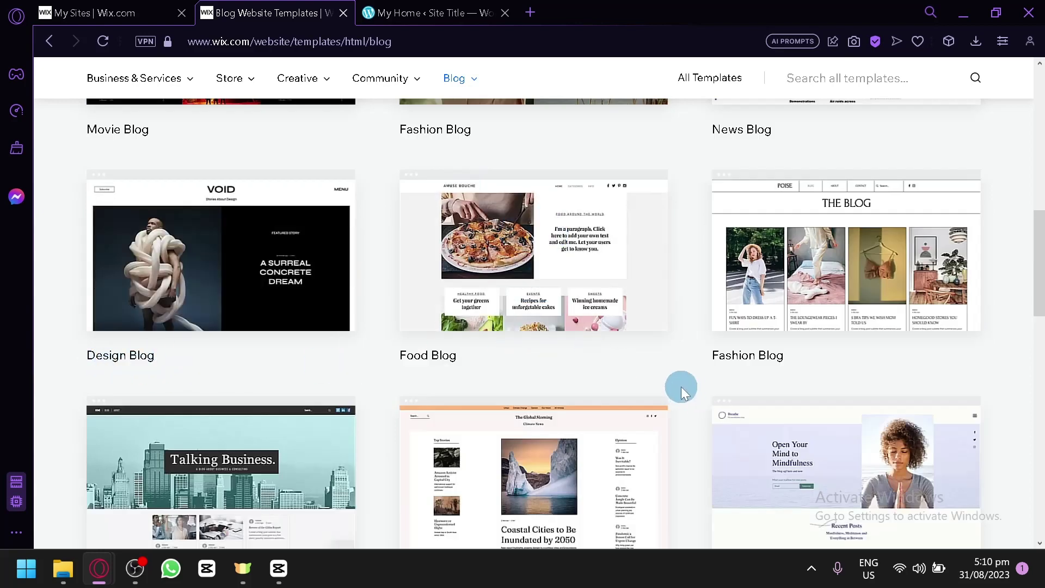
{"action": "mouse_move", "coordinate": [662, 403]}
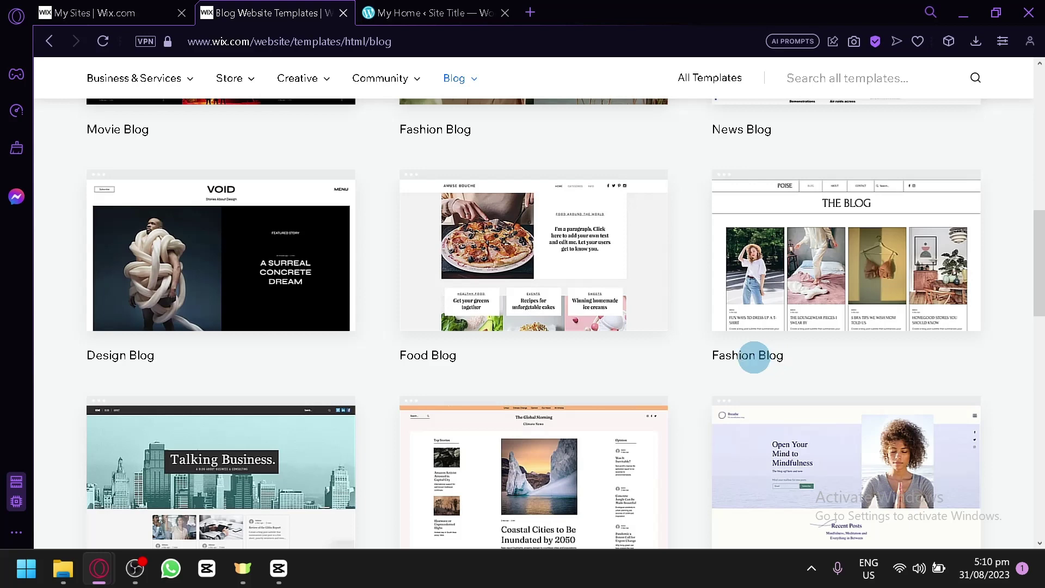
{"action": "scroll", "coordinate": [488, 256], "scroll_direction": "up", "scroll_amount": 4}
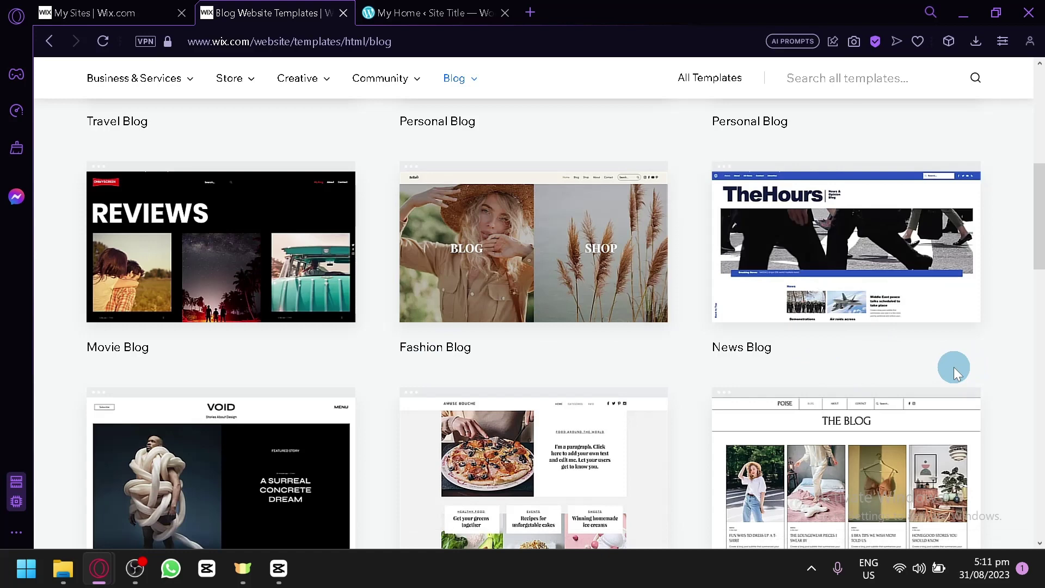
{"action": "scroll", "coordinate": [717, 329], "scroll_direction": "down", "scroll_amount": 4}
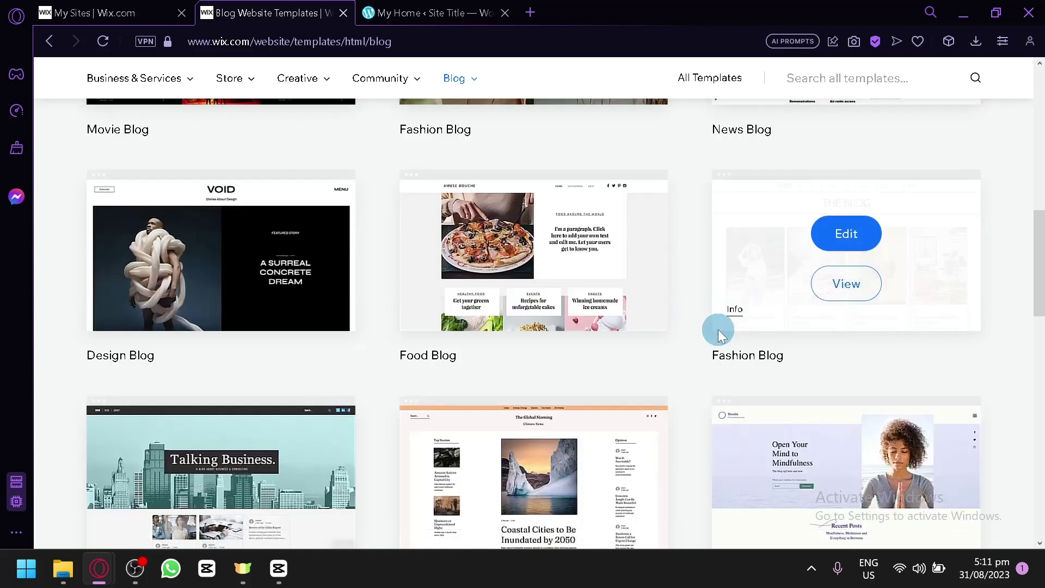
{"action": "scroll", "coordinate": [677, 322], "scroll_direction": "up", "scroll_amount": 2}
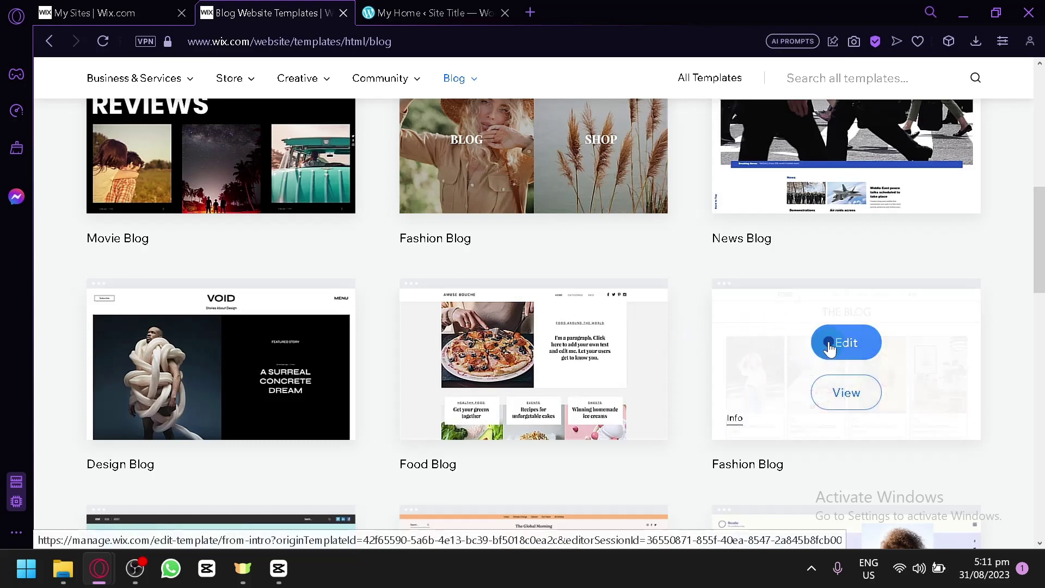
{"action": "left_click", "coordinate": [828, 343]}
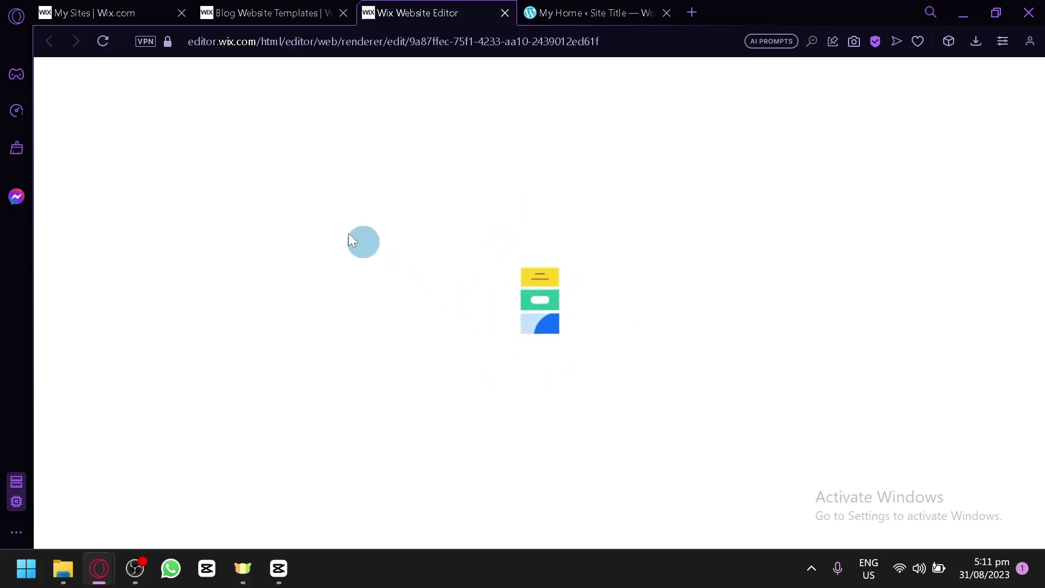
Switch to the My Sites page and look through the sites last opened.
{"action": "left_click", "coordinate": [87, 8]}
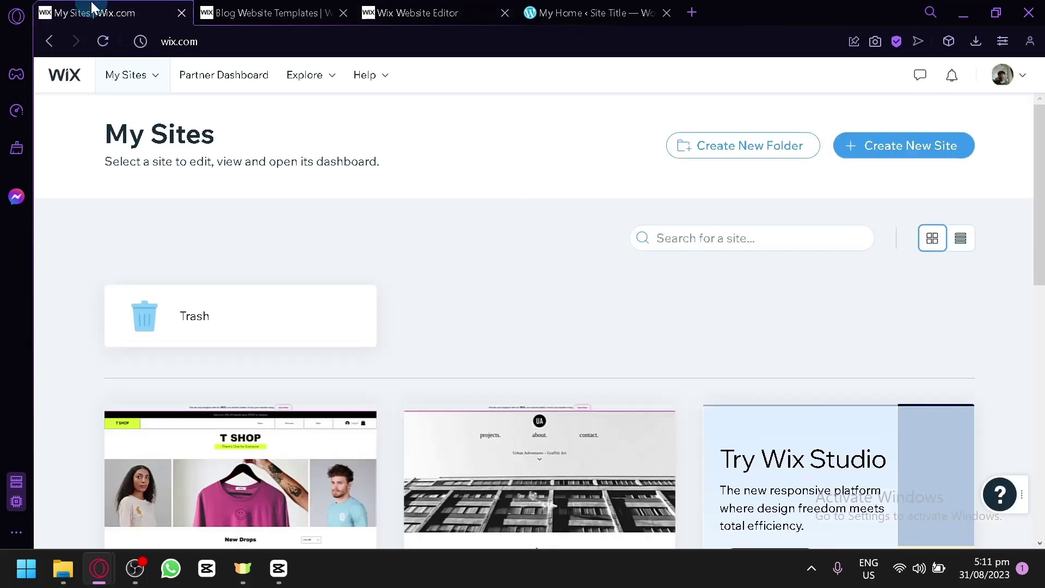
{"action": "left_click", "coordinate": [153, 81]}
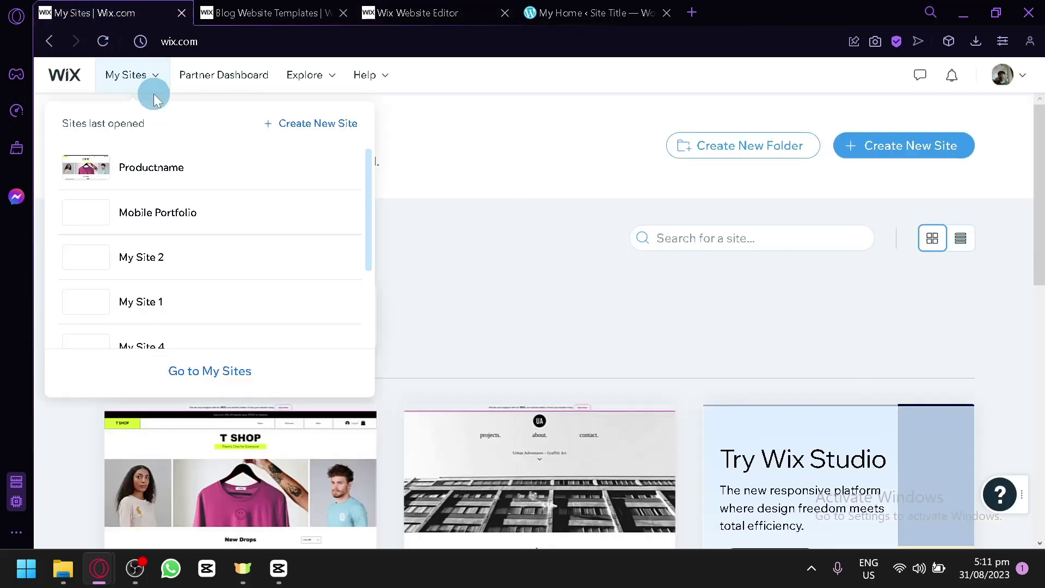
{"action": "scroll", "coordinate": [308, 233], "scroll_direction": "down", "scroll_amount": 2}
{"action": "scroll", "coordinate": [312, 233], "scroll_direction": "up", "scroll_amount": 2}
{"action": "left_click", "coordinate": [422, 217]}
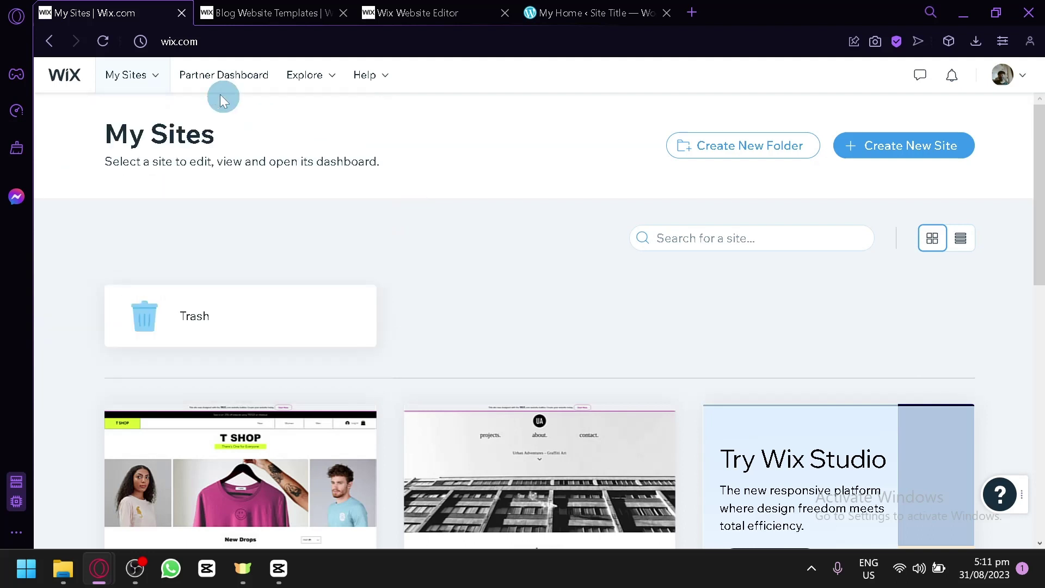
Reload the My Sites page and look through the existing sites for the new blog.
{"action": "left_click", "coordinate": [102, 42]}
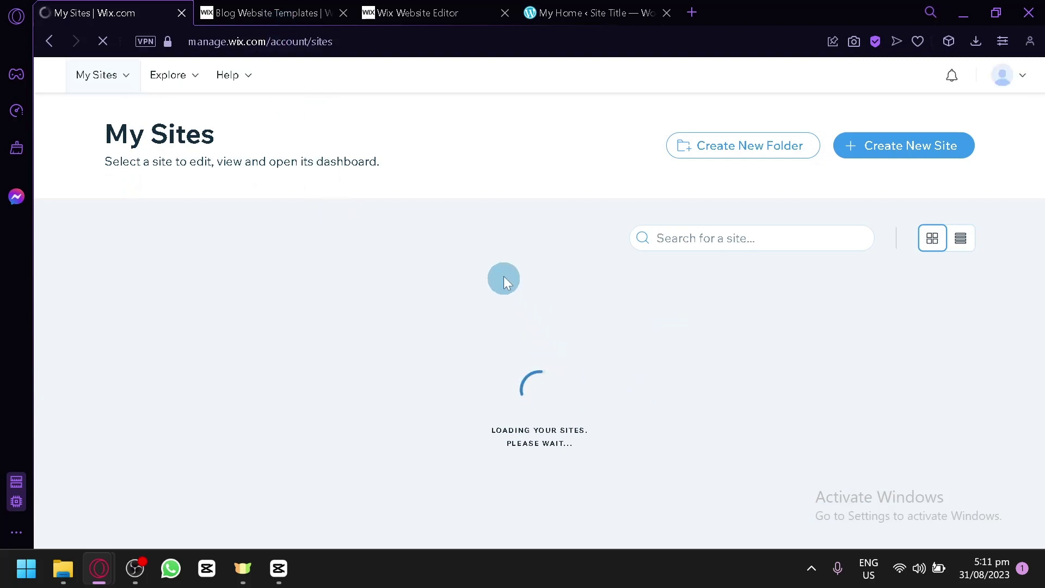
{"action": "left_click", "coordinate": [155, 87]}
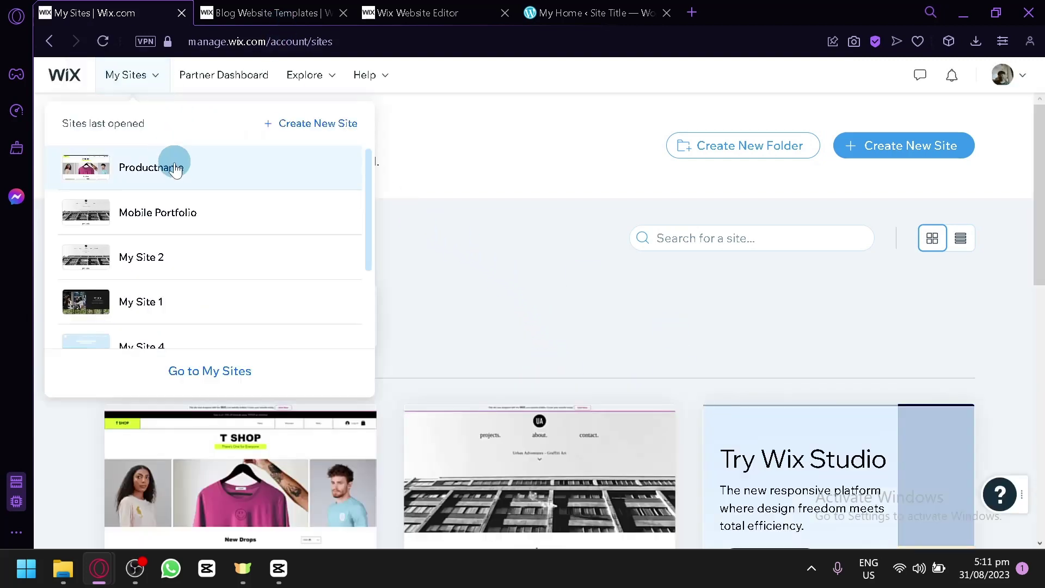
{"action": "scroll", "coordinate": [187, 179], "scroll_direction": "down", "scroll_amount": 3}
{"action": "scroll", "coordinate": [214, 182], "scroll_direction": "up", "scroll_amount": 3}
{"action": "scroll", "coordinate": [514, 255], "scroll_direction": "down", "scroll_amount": 5}
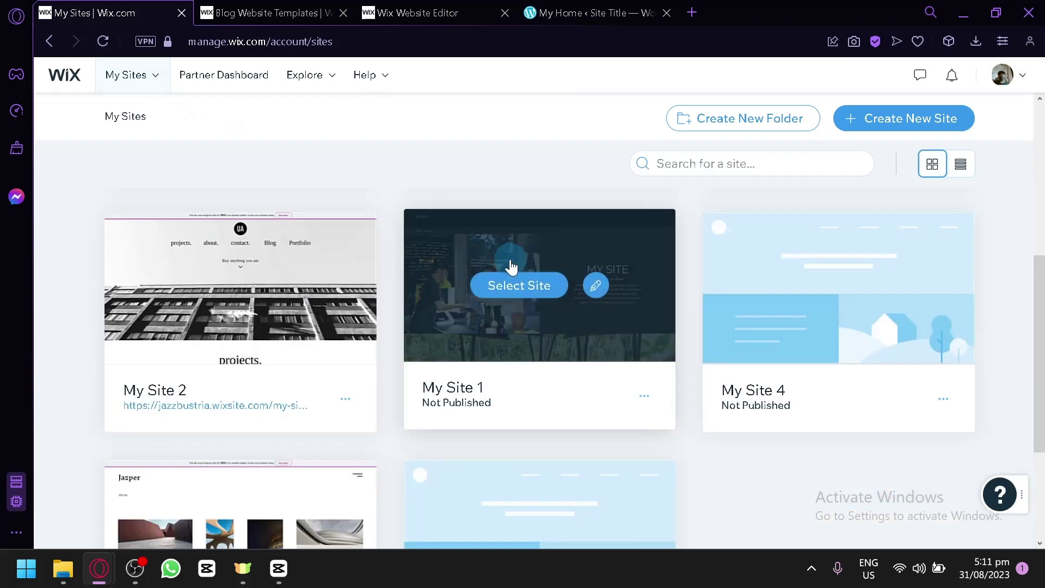
{"action": "left_click", "coordinate": [510, 263]}
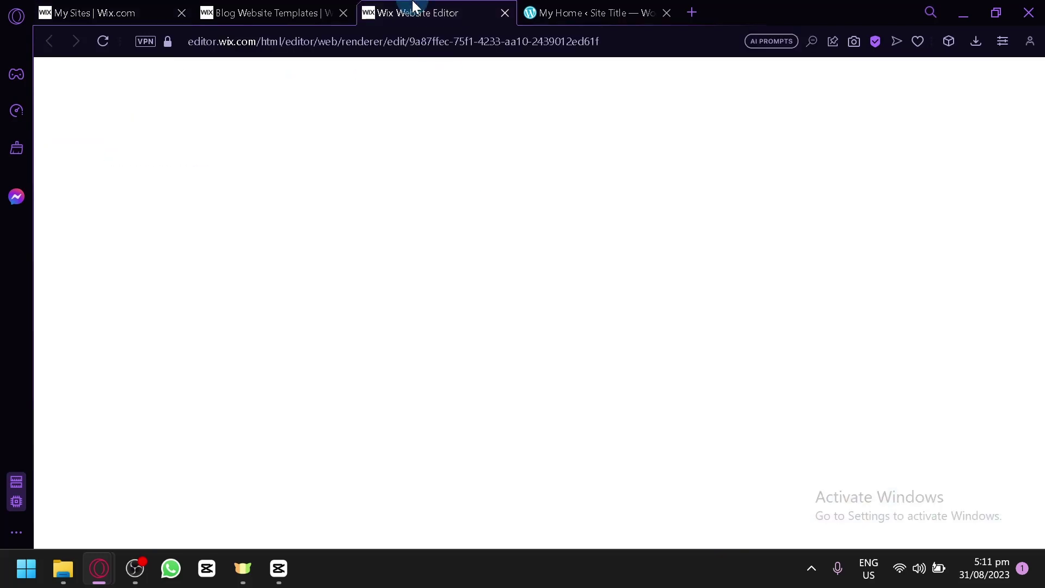
Revisit the blog template gallery and return to the Wix Website Editor with the blog site.
{"action": "key", "text": "ctrl+shift+Tab"}
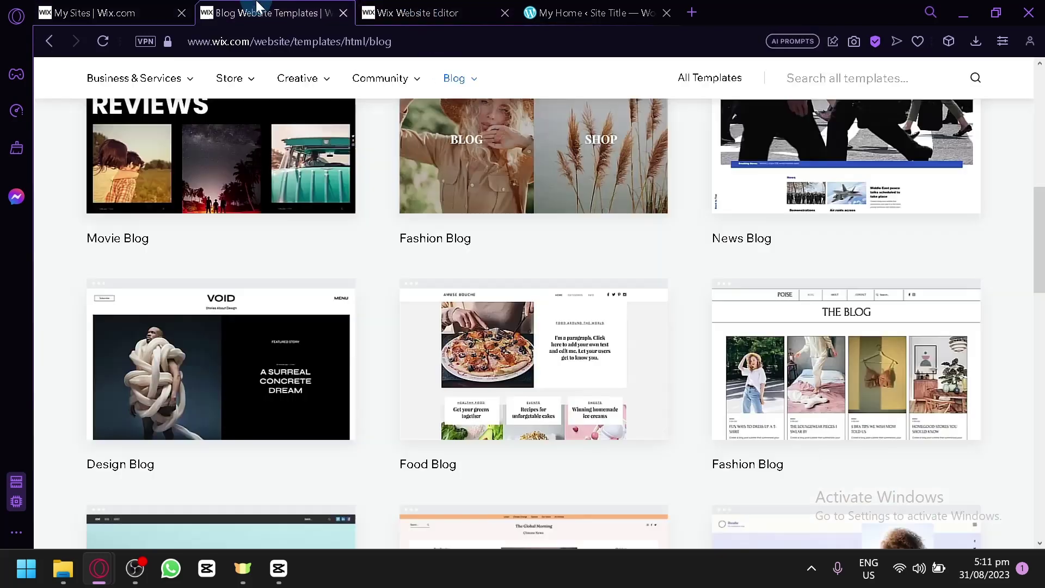
{"action": "mouse_move", "coordinate": [456, 199]}
{"action": "scroll", "coordinate": [456, 199], "scroll_direction": "up", "scroll_amount": 5}
{"action": "left_click", "coordinate": [388, 10]}
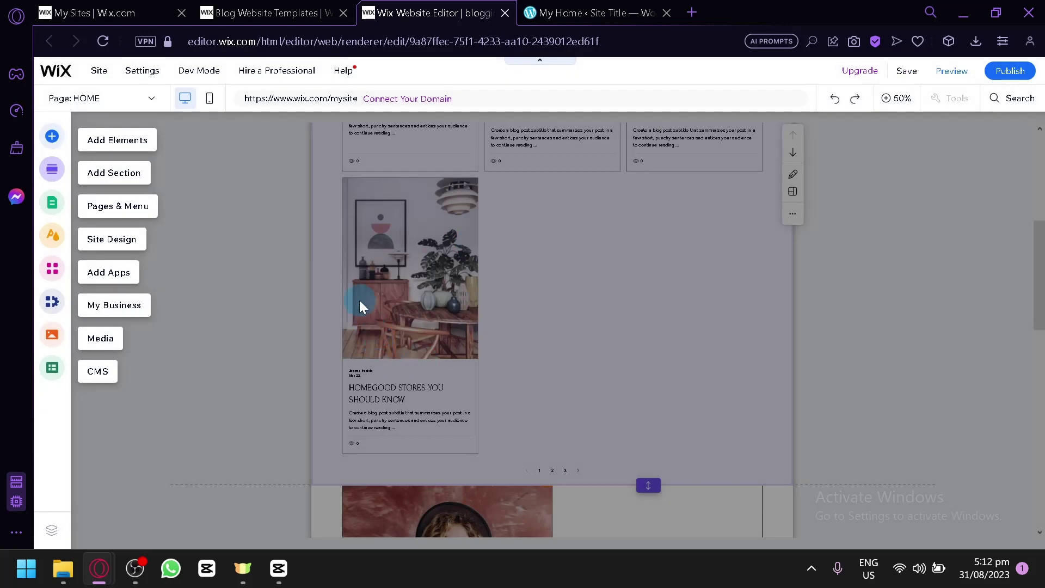
Examine the editor's site-building tools, from Add Elements and Add Section through Media and CMS.
{"action": "scroll", "coordinate": [102, 152], "scroll_direction": "up", "scroll_amount": 5}
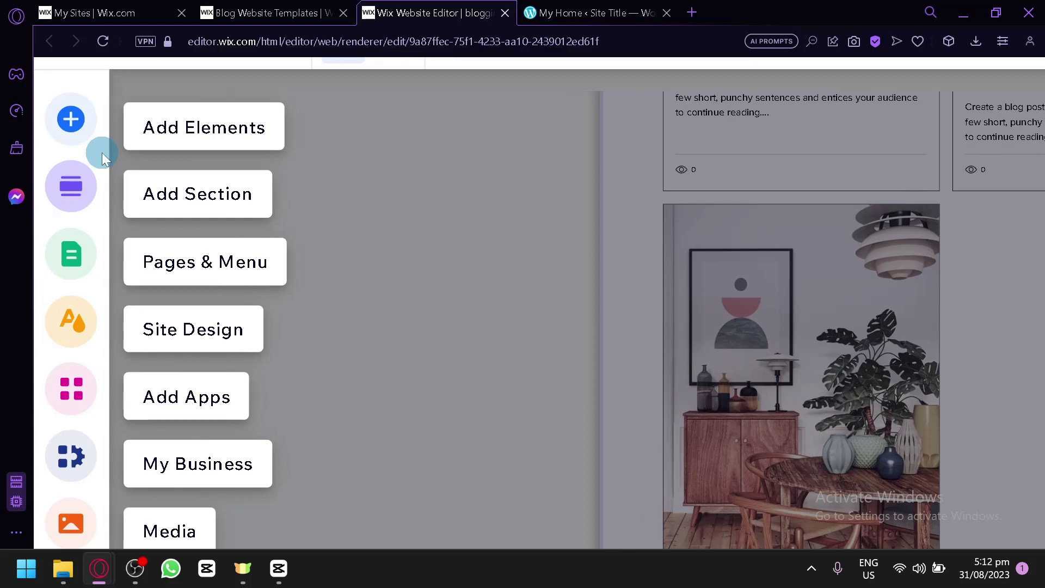
{"action": "scroll", "coordinate": [213, 195], "scroll_direction": "down", "scroll_amount": 1}
{"action": "scroll", "coordinate": [213, 194], "scroll_direction": "down", "scroll_amount": 3}
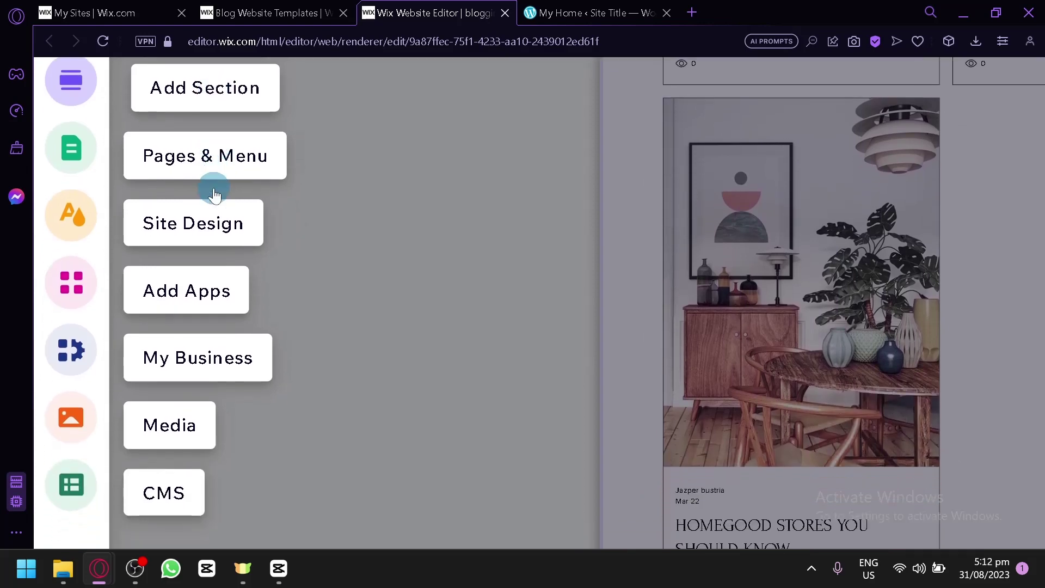
{"action": "scroll", "coordinate": [214, 195], "scroll_direction": "down", "scroll_amount": 1}
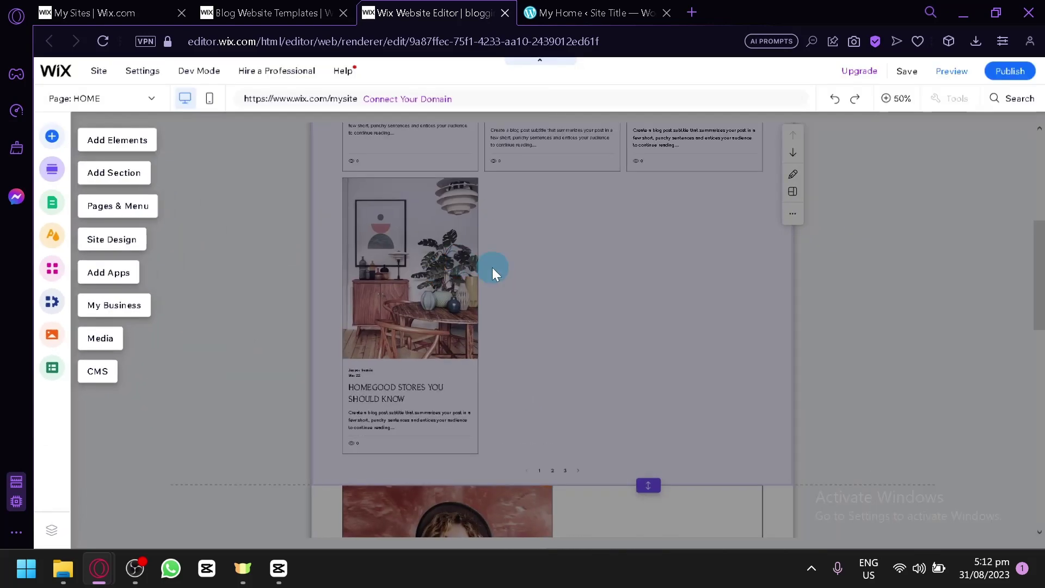
Look over the template's home page, from the blog feed to the About Me section.
{"action": "scroll", "coordinate": [480, 329], "scroll_direction": "up", "scroll_amount": 6}
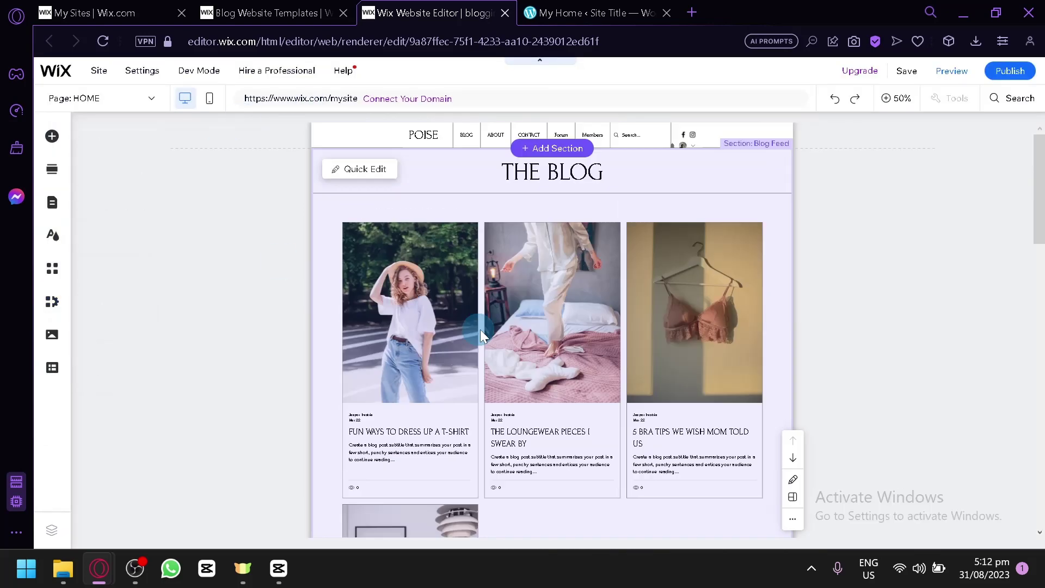
{"action": "scroll", "coordinate": [586, 204], "scroll_direction": "down", "scroll_amount": 17}
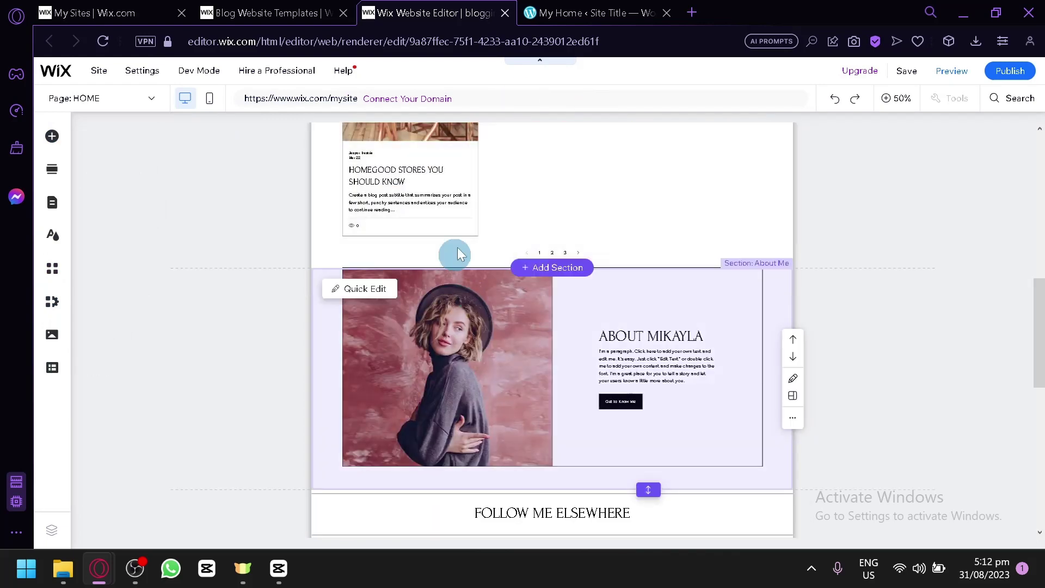
{"action": "scroll", "coordinate": [583, 276], "scroll_direction": "up", "scroll_amount": 13}
{"action": "scroll", "coordinate": [319, 193], "scroll_direction": "up", "scroll_amount": 4}
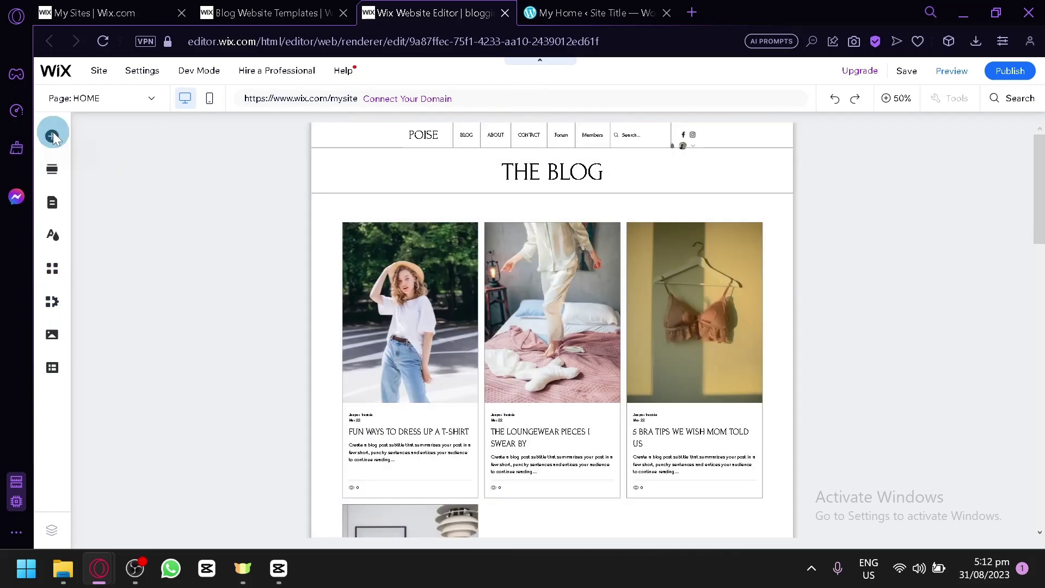
Look through the editor's Add Elements, Add Section, Blog Pages and Site Design options and the home page's blog feed.
{"action": "left_click", "coordinate": [103, 151]}
{"action": "left_click", "coordinate": [52, 136]}
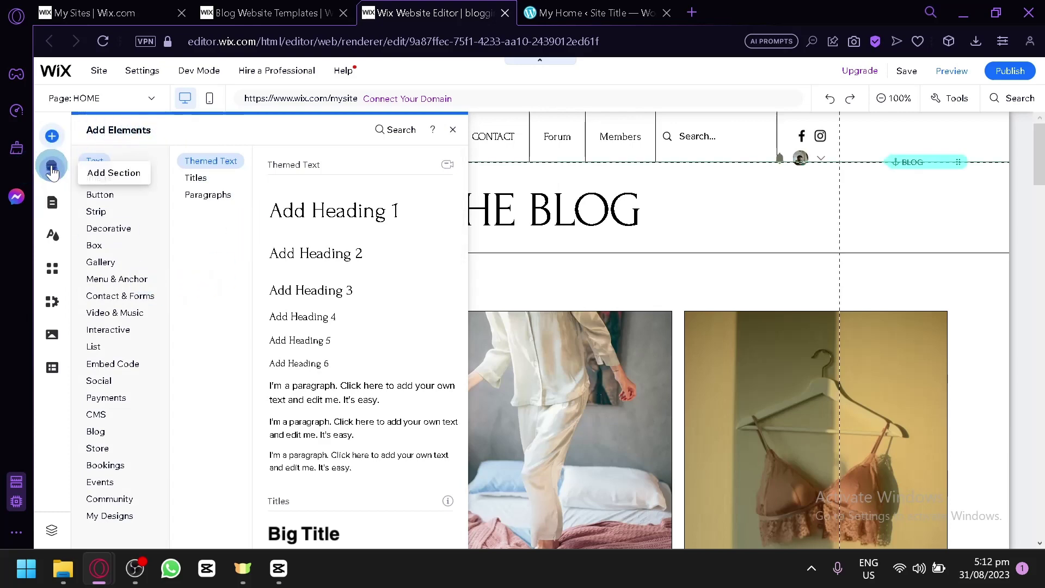
{"action": "left_click", "coordinate": [52, 169]}
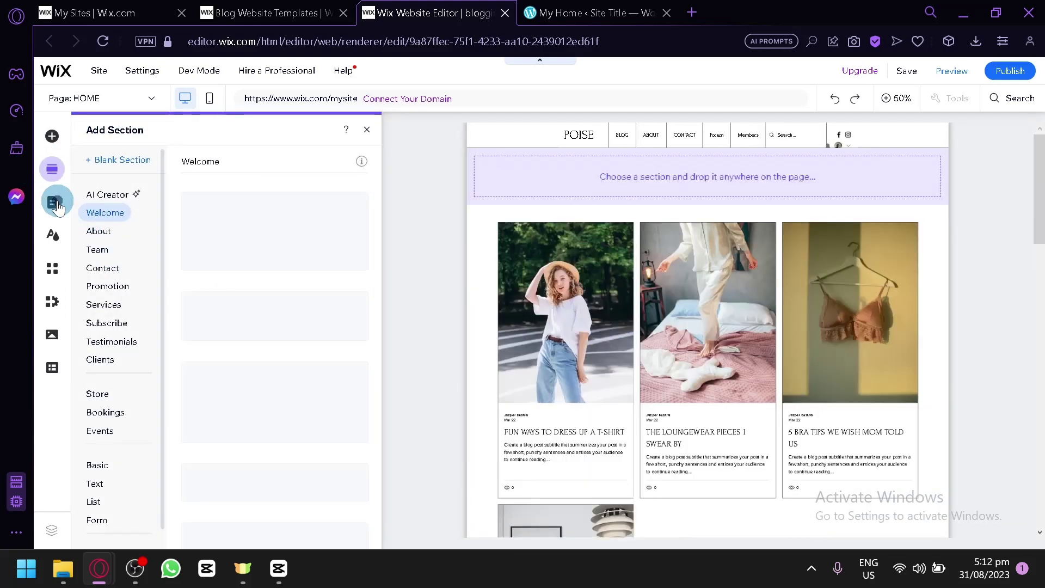
{"action": "left_click", "coordinate": [47, 218]}
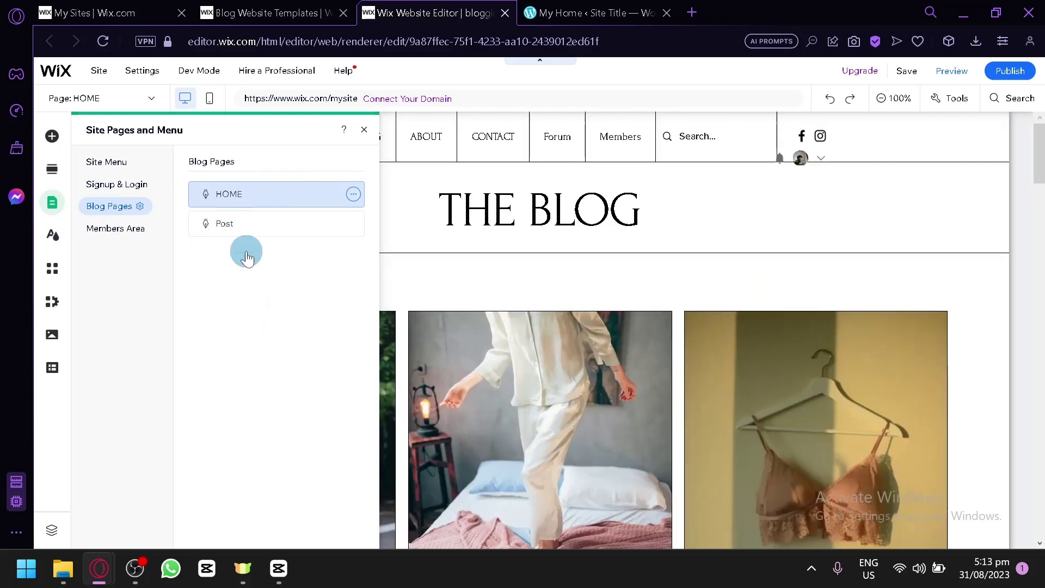
{"action": "left_click", "coordinate": [48, 235]}
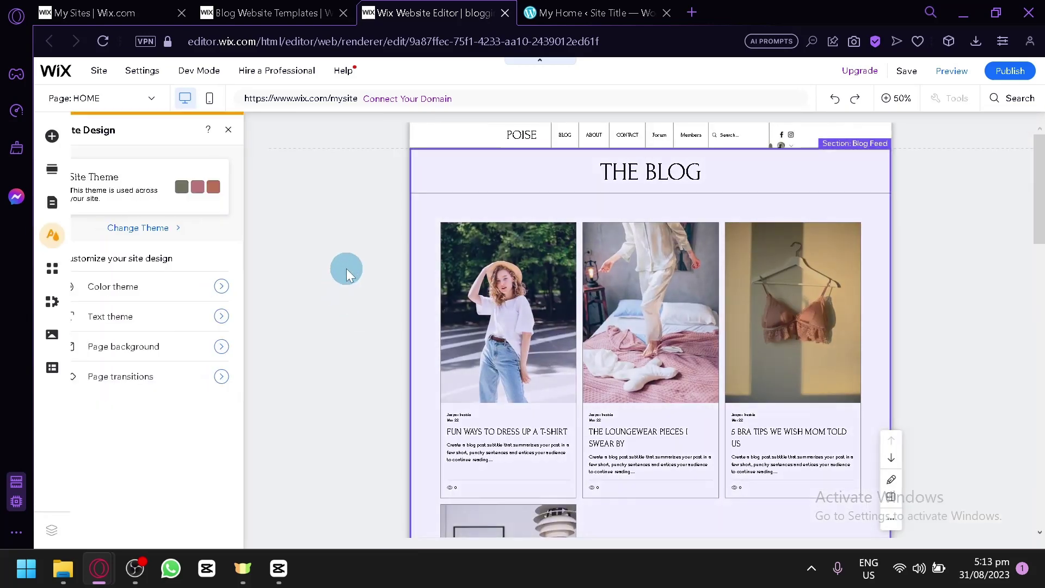
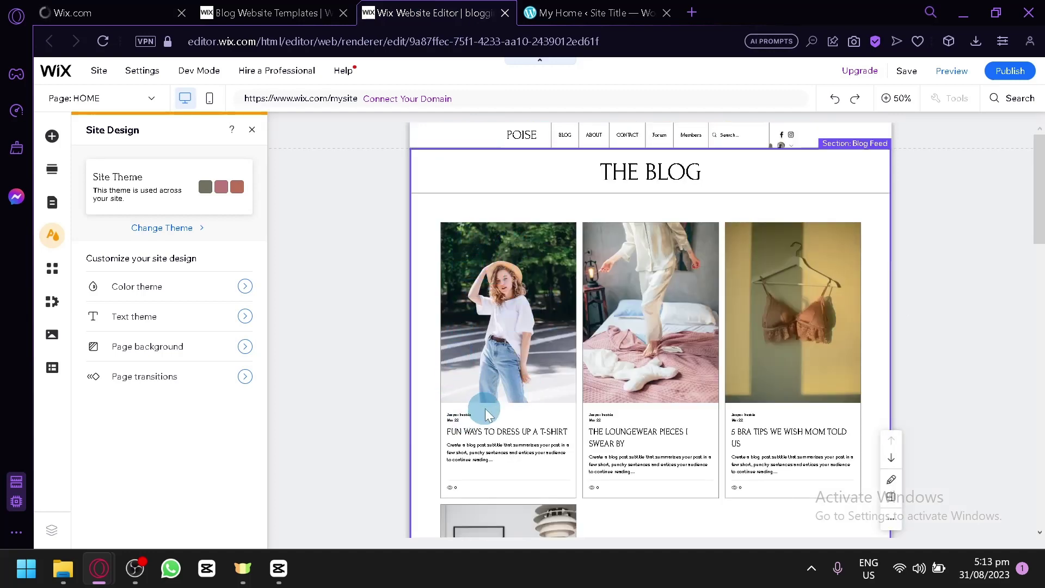
{"action": "scroll", "coordinate": [470, 328], "scroll_direction": "down", "scroll_amount": 10}
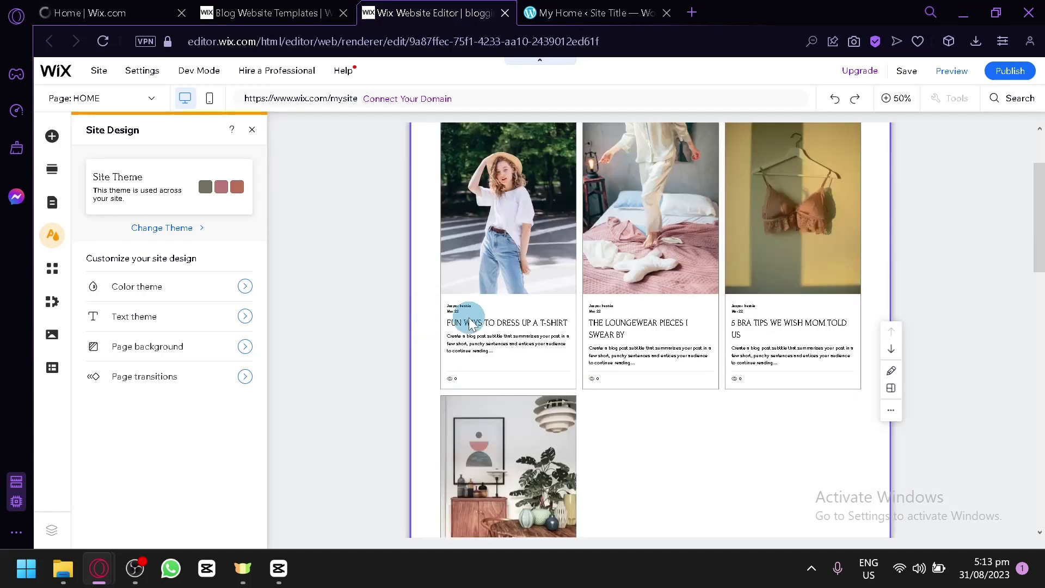
{"action": "scroll", "coordinate": [540, 241], "scroll_direction": "up", "scroll_amount": 8}
{"action": "scroll", "coordinate": [539, 241], "scroll_direction": "up", "scroll_amount": 2}
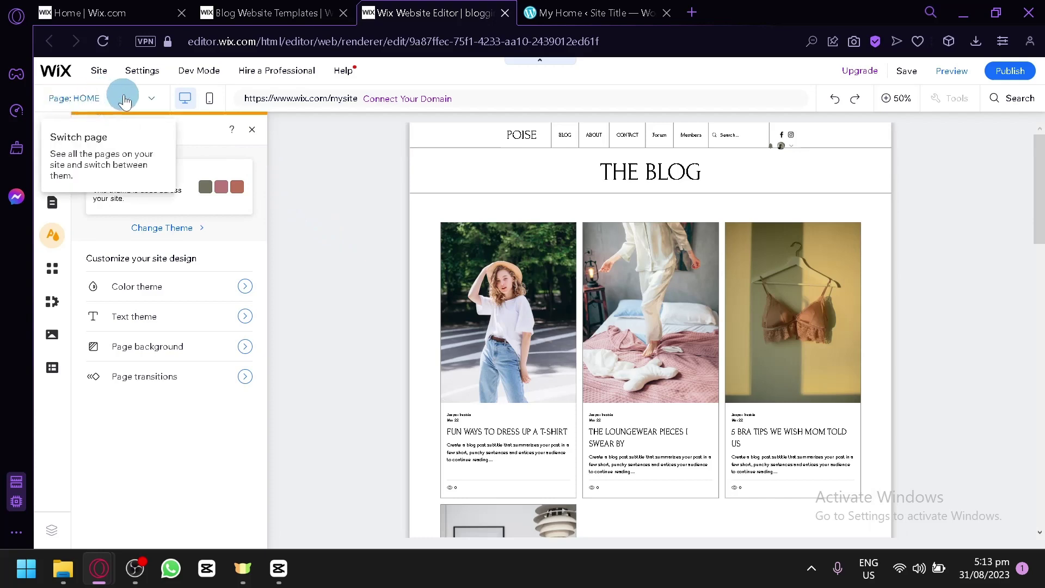
Review the site's list of pages and open the blog's Post page in the editor to look it over.
{"action": "left_click", "coordinate": [151, 103]}
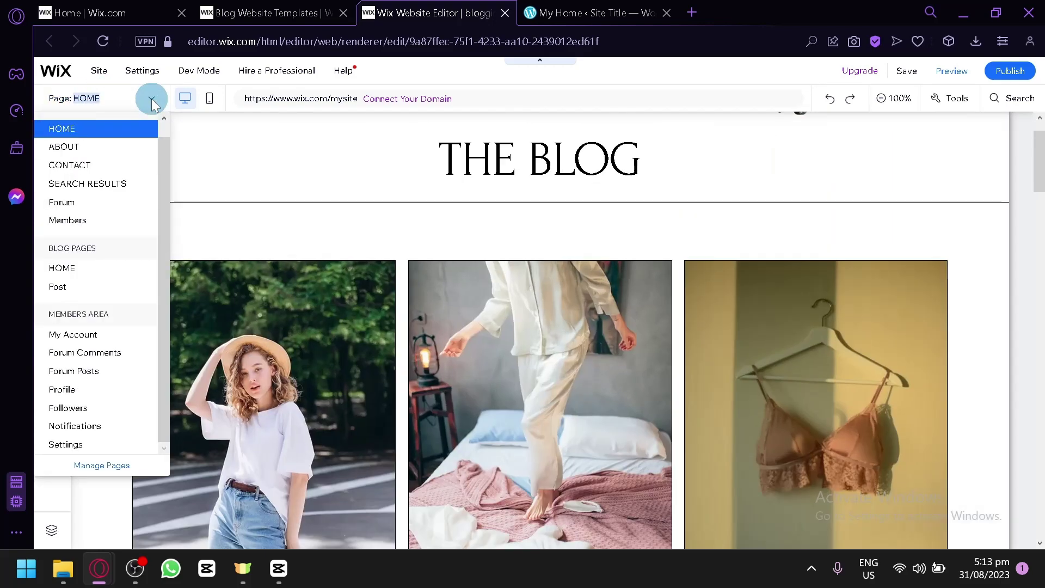
{"action": "scroll", "coordinate": [152, 104], "scroll_direction": "up", "scroll_amount": 3}
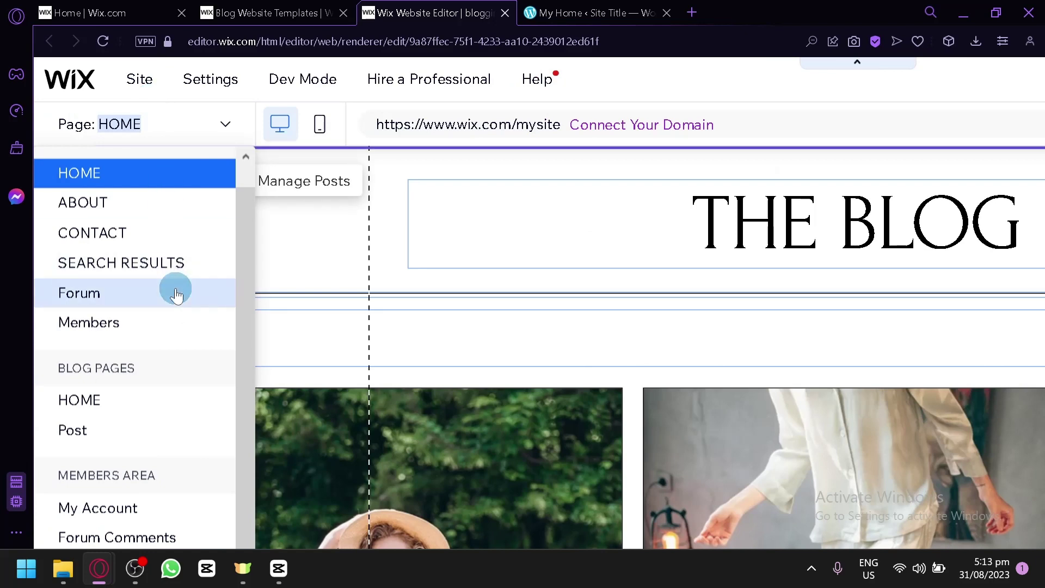
{"action": "scroll", "coordinate": [175, 294], "scroll_direction": "down", "scroll_amount": 3}
{"action": "scroll", "coordinate": [176, 293], "scroll_direction": "down", "scroll_amount": 3}
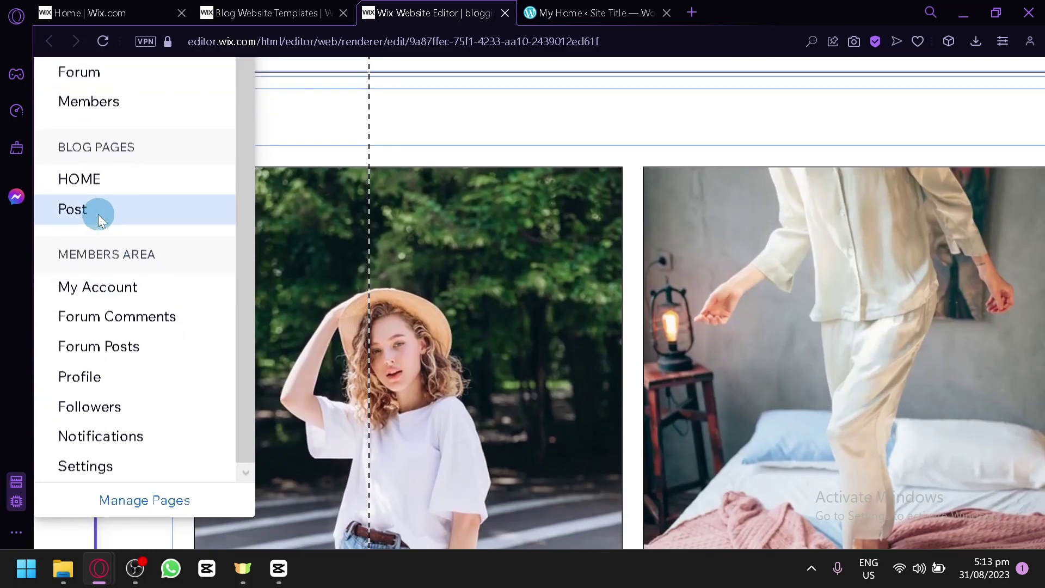
{"action": "left_click", "coordinate": [98, 214]}
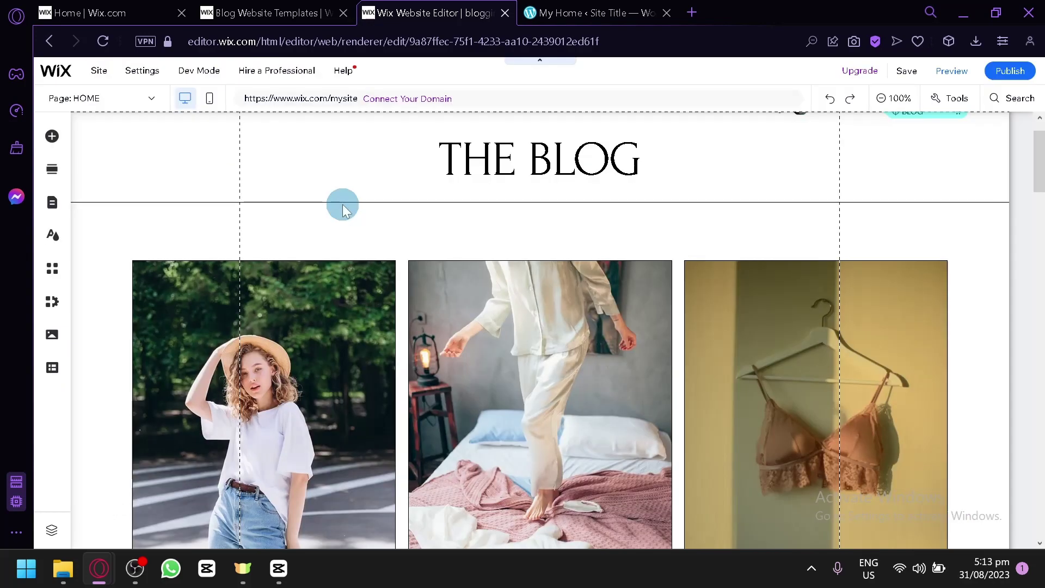
{"action": "scroll", "coordinate": [343, 211], "scroll_direction": "down", "scroll_amount": 3}
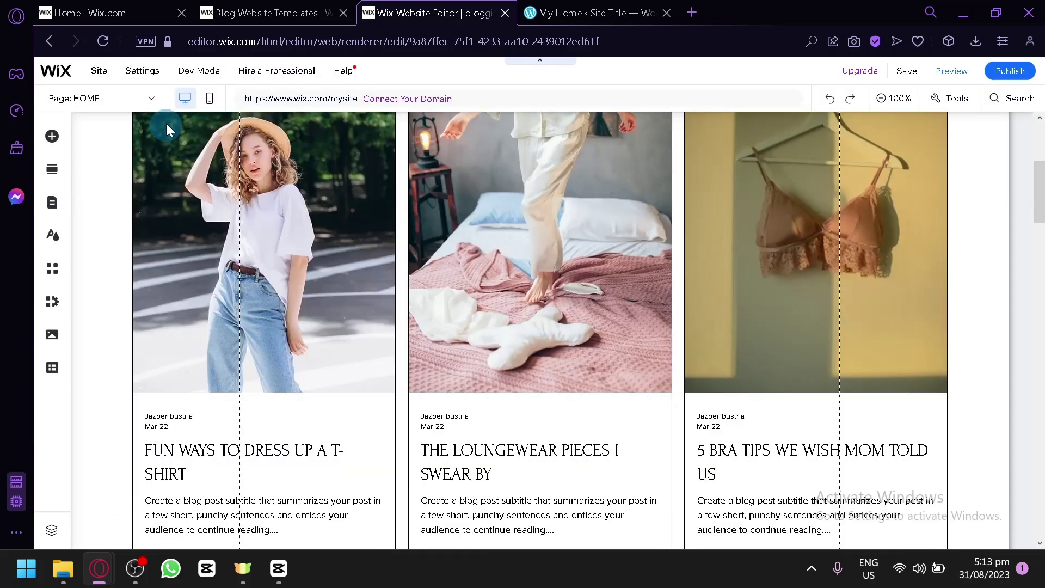
{"action": "left_click", "coordinate": [152, 98]}
{"action": "left_click", "coordinate": [153, 98]}
{"action": "scroll", "coordinate": [602, 285], "scroll_direction": "down", "scroll_amount": 10}
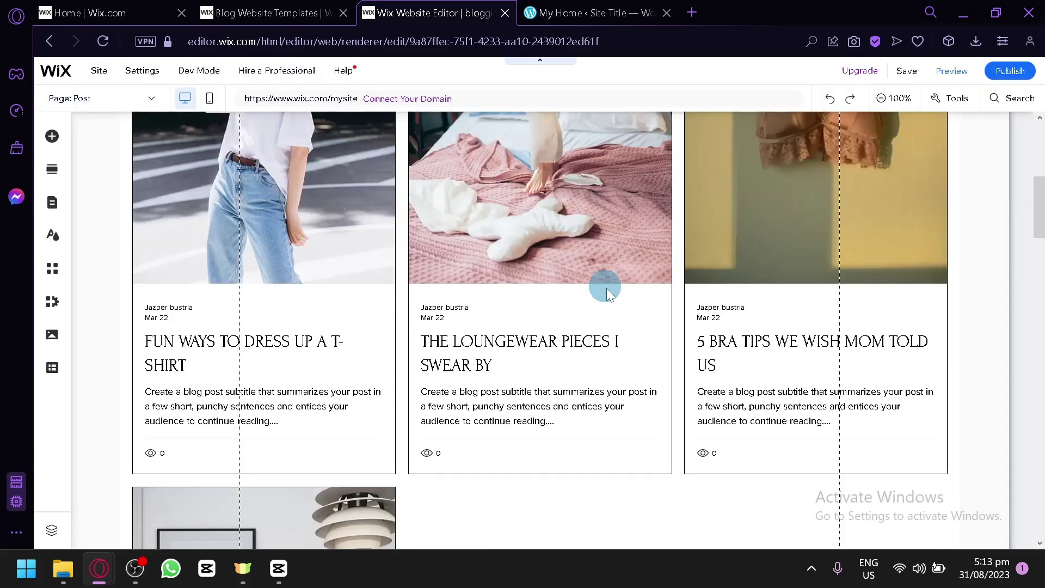
{"action": "scroll", "coordinate": [599, 370], "scroll_direction": "up", "scroll_amount": 5}
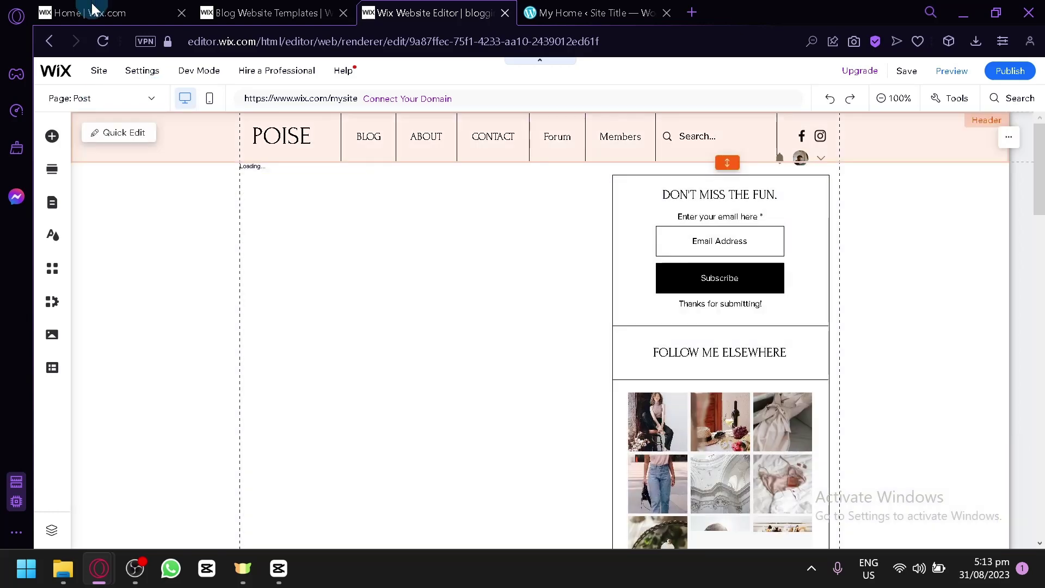
Switch to the Blogging Testing site's dashboard and examine the Blog Overview and its management sections.
{"action": "left_click", "coordinate": [93, 8]}
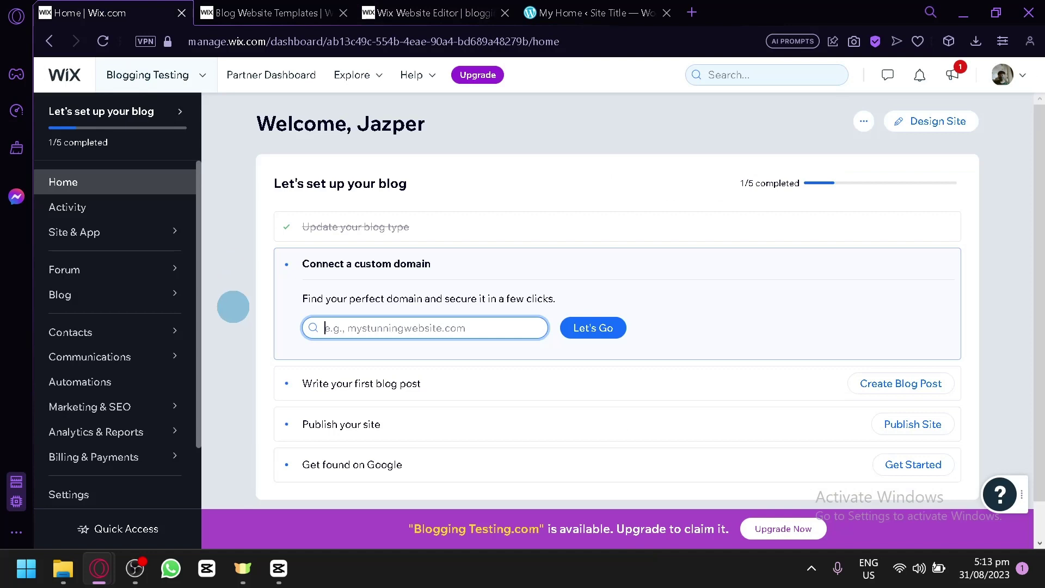
{"action": "left_click", "coordinate": [102, 299]}
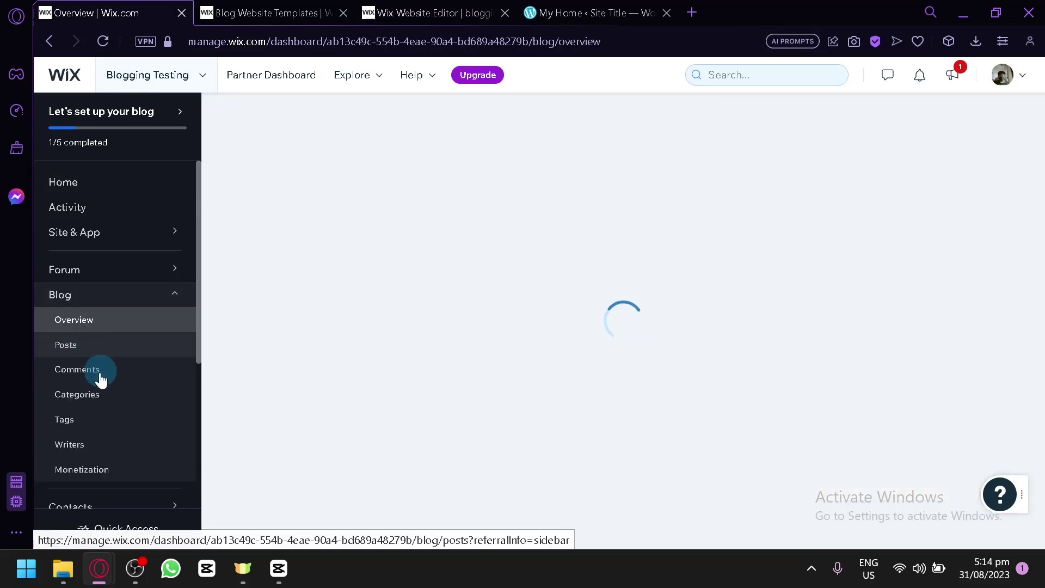
{"action": "scroll", "coordinate": [115, 425], "scroll_direction": "down", "scroll_amount": 4}
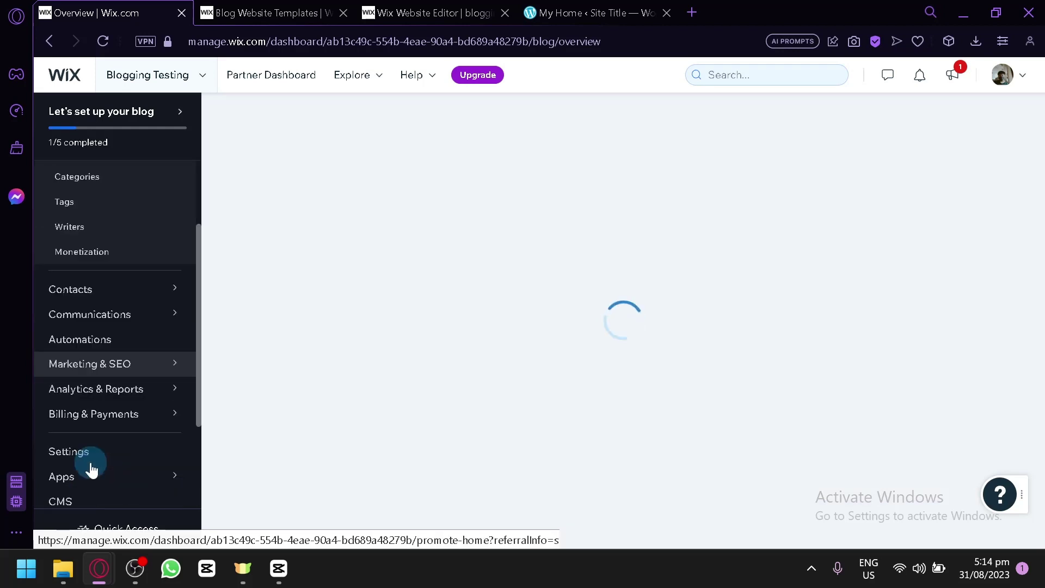
{"action": "scroll", "coordinate": [103, 403], "scroll_direction": "up", "scroll_amount": 5}
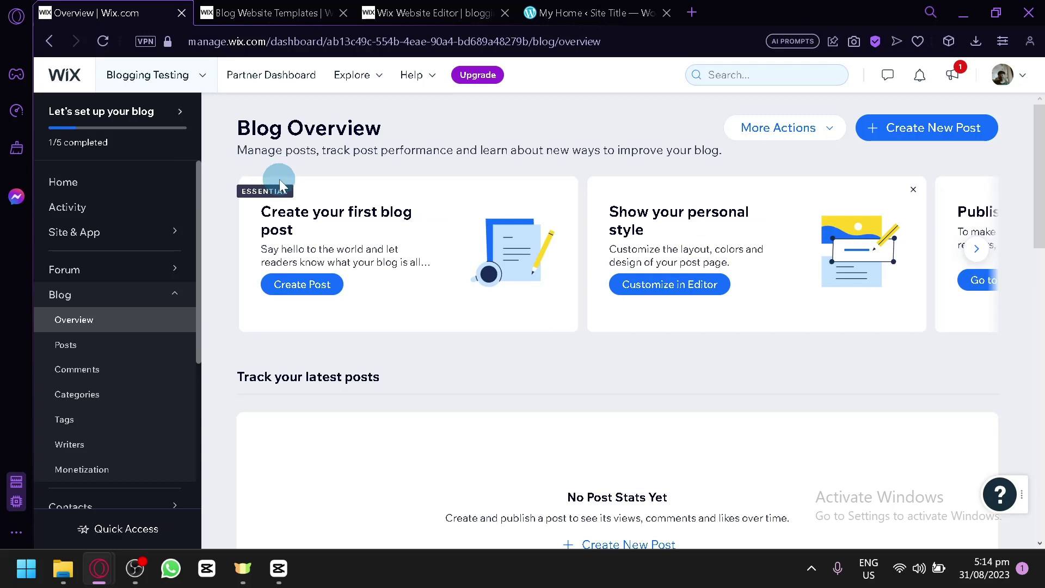
{"action": "scroll", "coordinate": [279, 182], "scroll_direction": "down", "scroll_amount": 2}
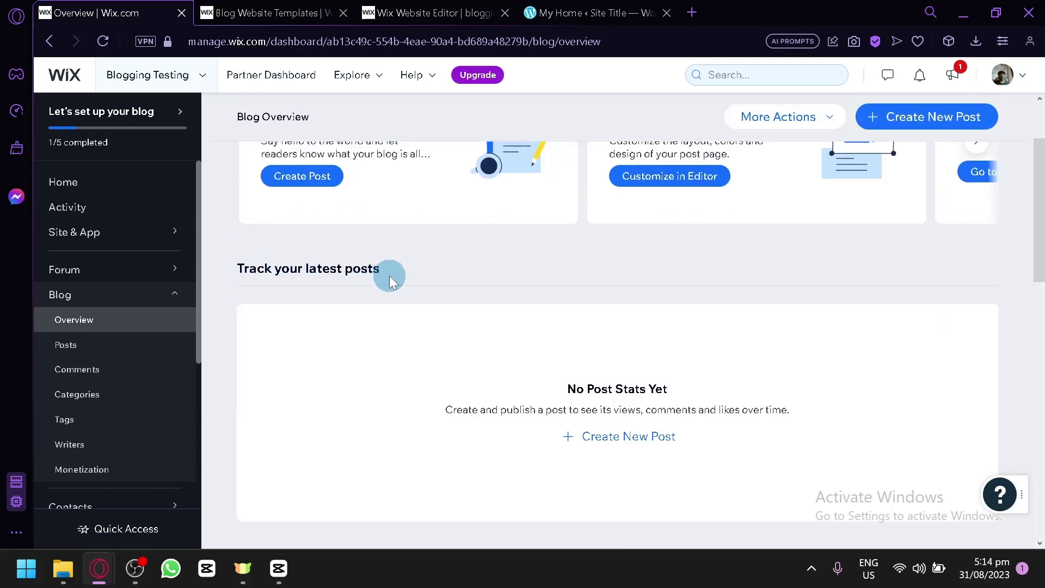
{"action": "scroll", "coordinate": [390, 278], "scroll_direction": "up", "scroll_amount": 2}
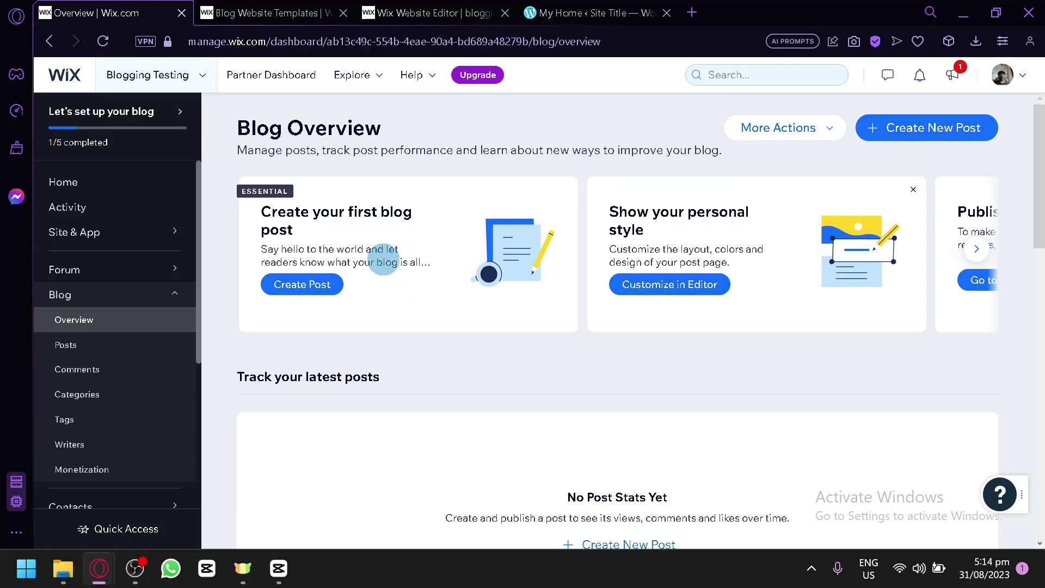
Revisit the blog template gallery and the site editor, and return from the site dashboard to My Sites.
{"action": "left_click", "coordinate": [261, 12]}
{"action": "scroll", "coordinate": [344, 249], "scroll_direction": "up", "scroll_amount": 2}
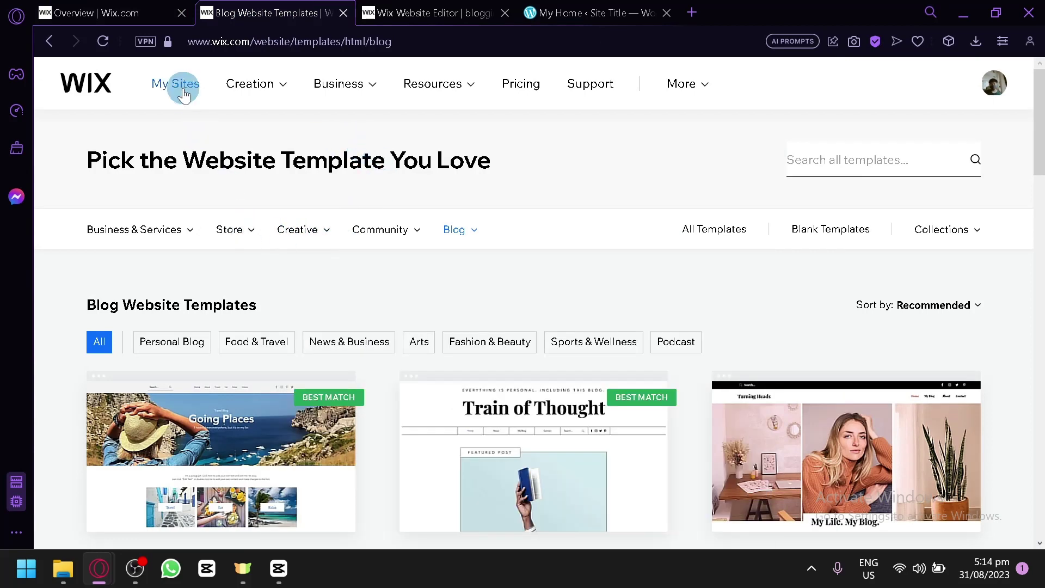
{"action": "left_click", "coordinate": [109, 8]}
{"action": "left_click", "coordinate": [381, 11]}
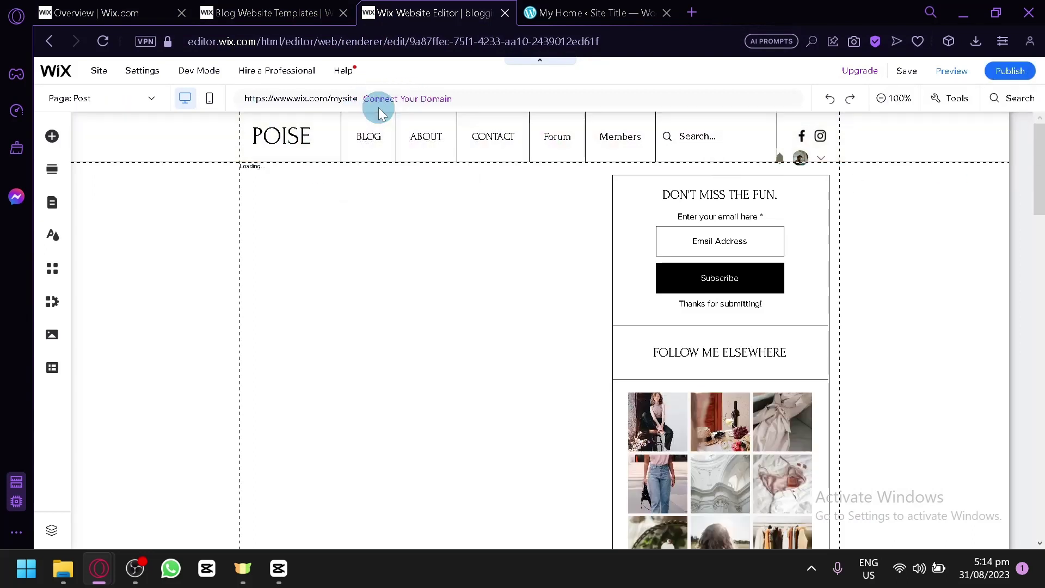
{"action": "left_click", "coordinate": [136, 12]}
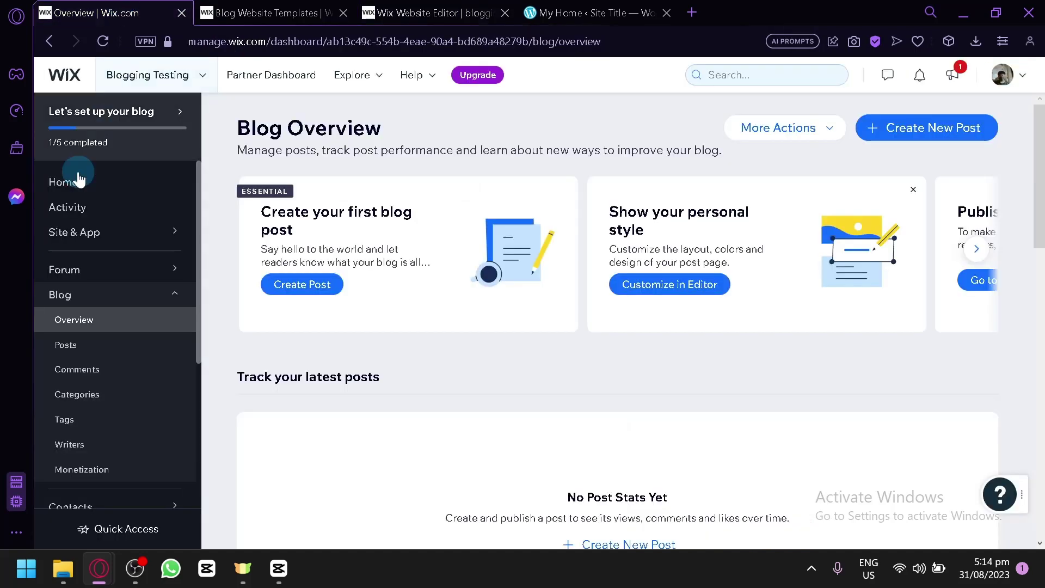
{"action": "left_click", "coordinate": [64, 90]}
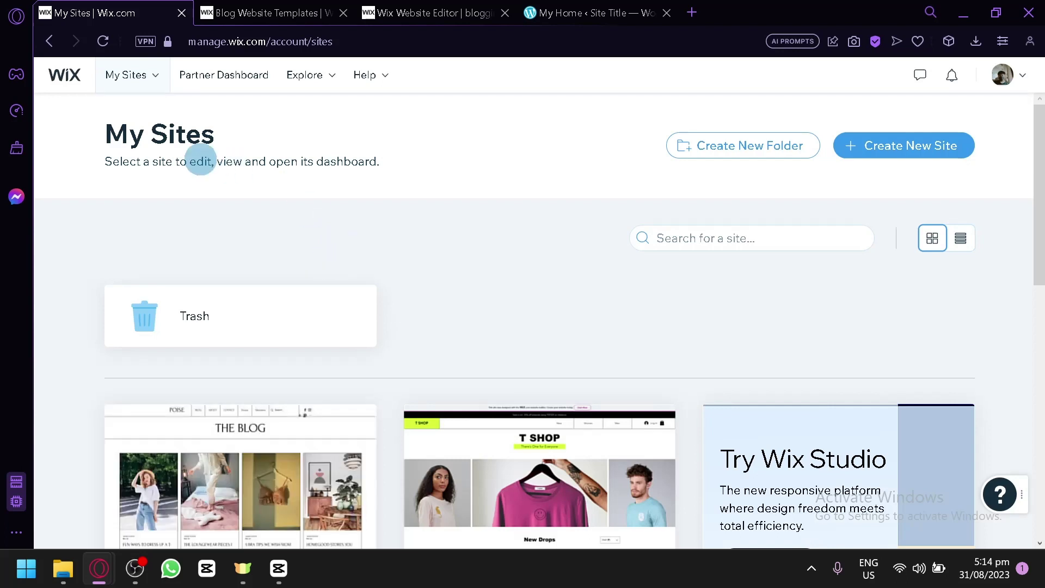
Switch to the WordPress site's My Home dashboard and examine its site-management sections, setup list and quick links.
{"action": "left_click", "coordinate": [551, 8]}
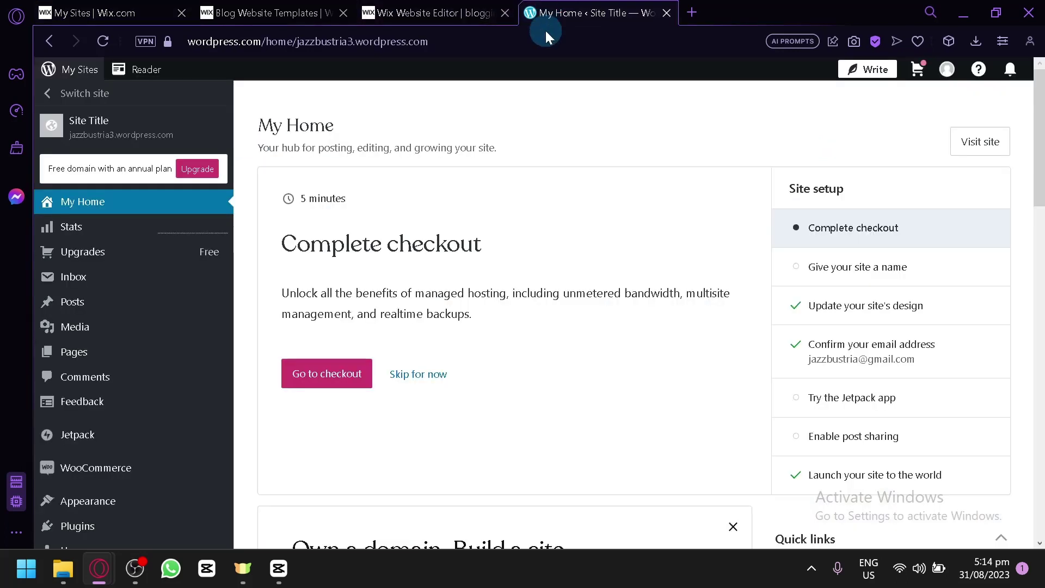
{"action": "mouse_move", "coordinate": [131, 251]}
{"action": "scroll", "coordinate": [131, 251], "scroll_direction": "down", "scroll_amount": 4}
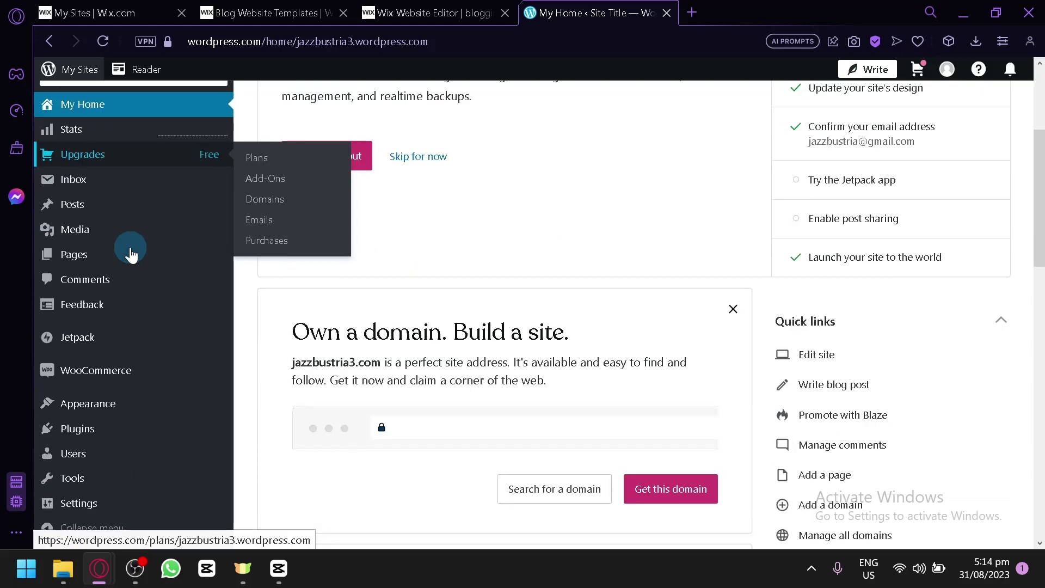
{"action": "scroll", "coordinate": [589, 337], "scroll_direction": "up", "scroll_amount": 4}
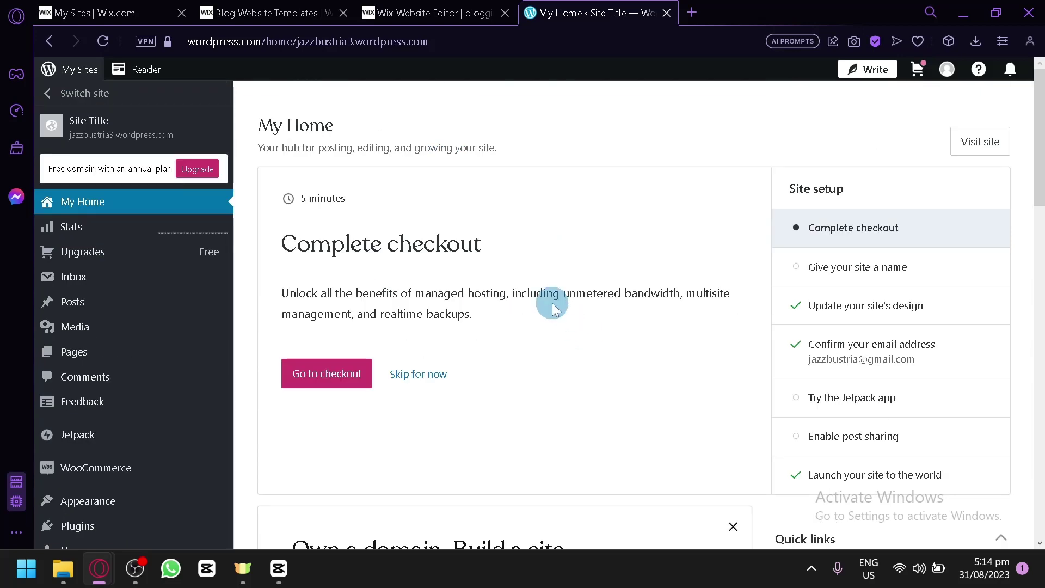
{"action": "scroll", "coordinate": [141, 347], "scroll_direction": "down", "scroll_amount": 2}
{"action": "mouse_move", "coordinate": [111, 349]}
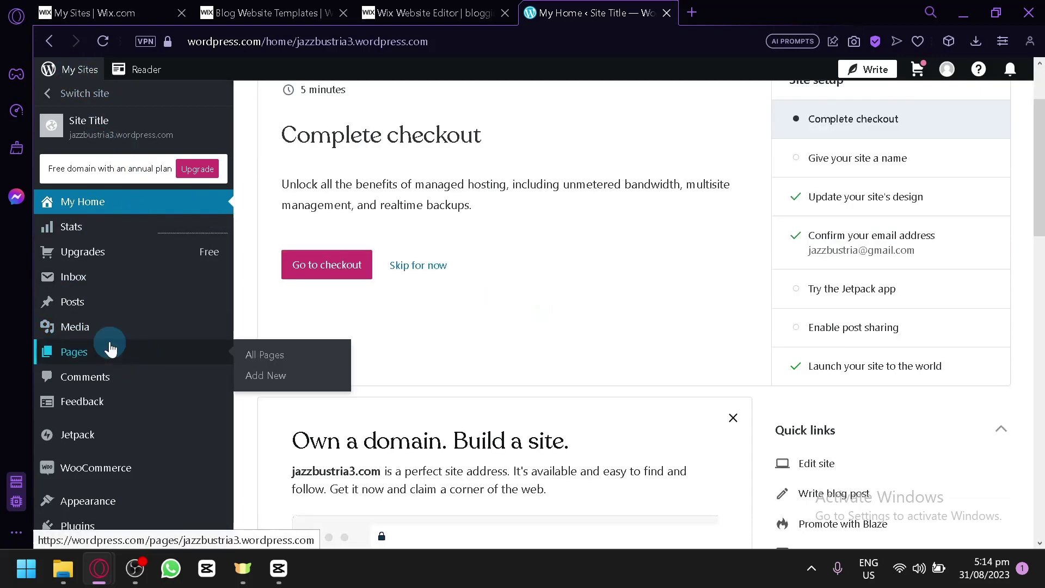
{"action": "scroll", "coordinate": [102, 321], "scroll_direction": "down", "scroll_amount": 6}
{"action": "mouse_move", "coordinate": [104, 206]}
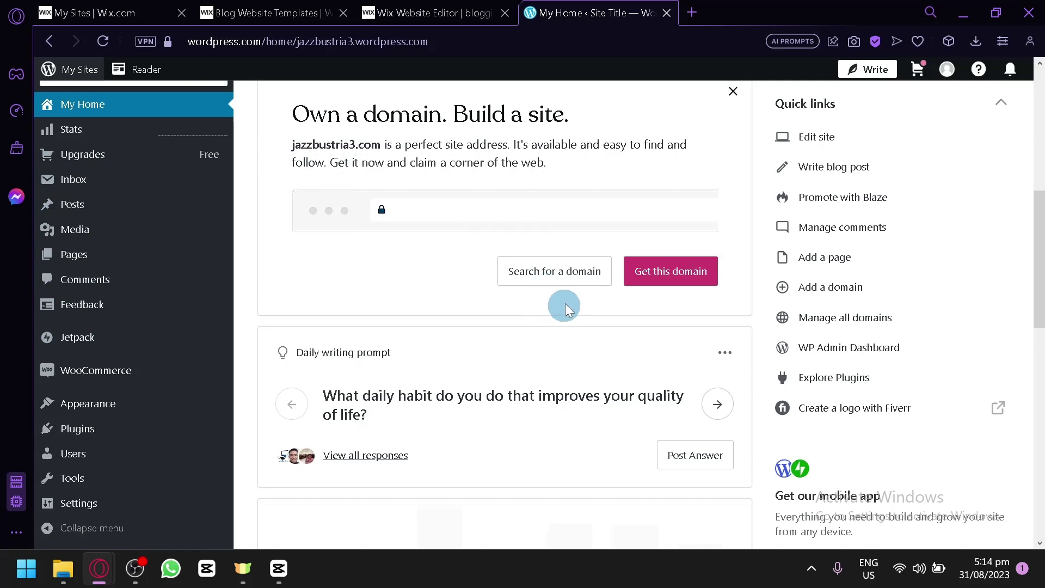
{"action": "scroll", "coordinate": [132, 333], "scroll_direction": "up", "scroll_amount": 8}
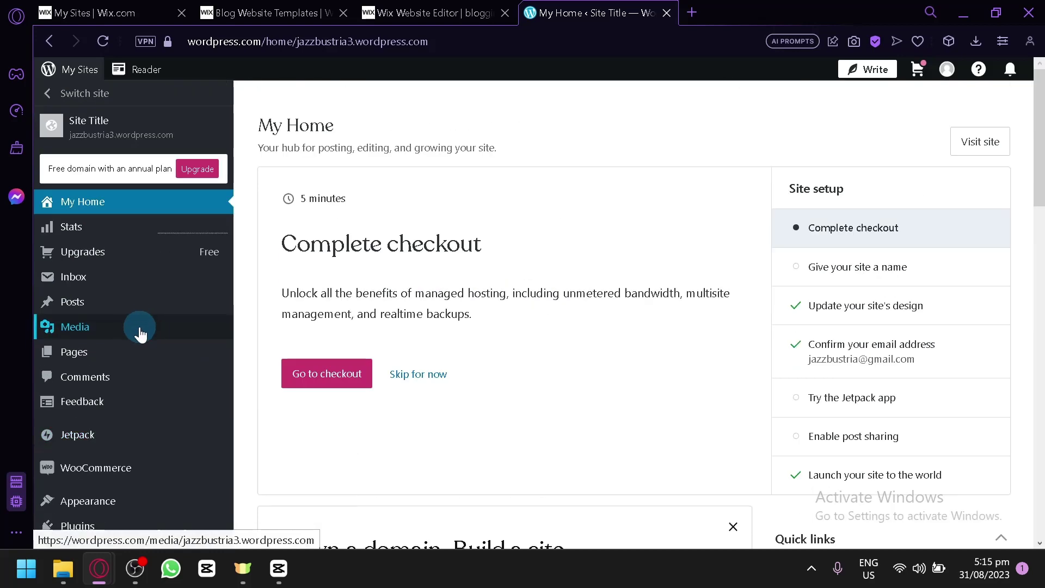
Start adding a new WordPress site and search for the domain bloggingxea, looking through the suggested domains.
{"action": "left_click", "coordinate": [77, 98]}
{"action": "left_click", "coordinate": [116, 531]}
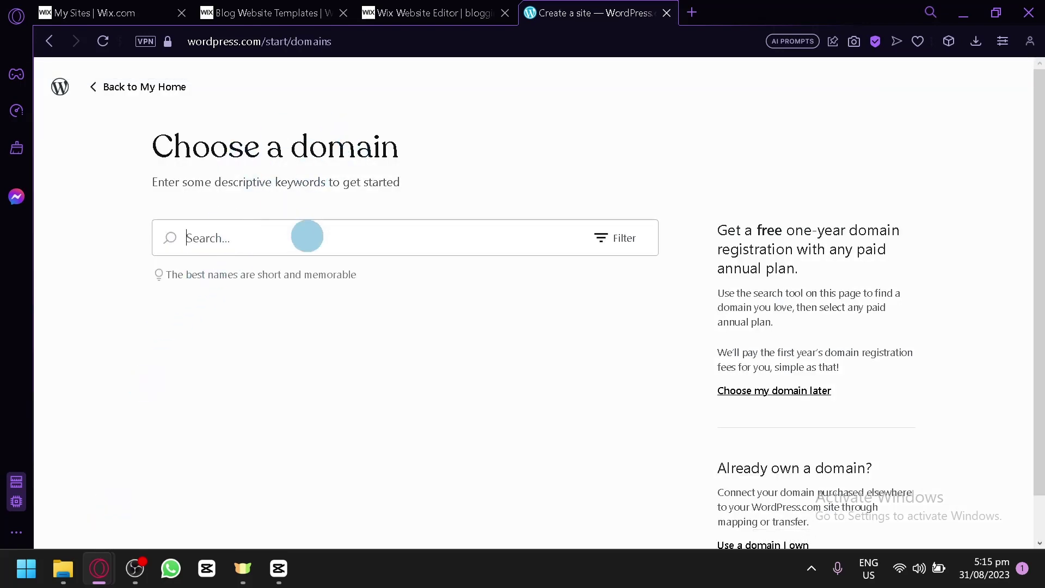
{"action": "left_click", "coordinate": [310, 239]}
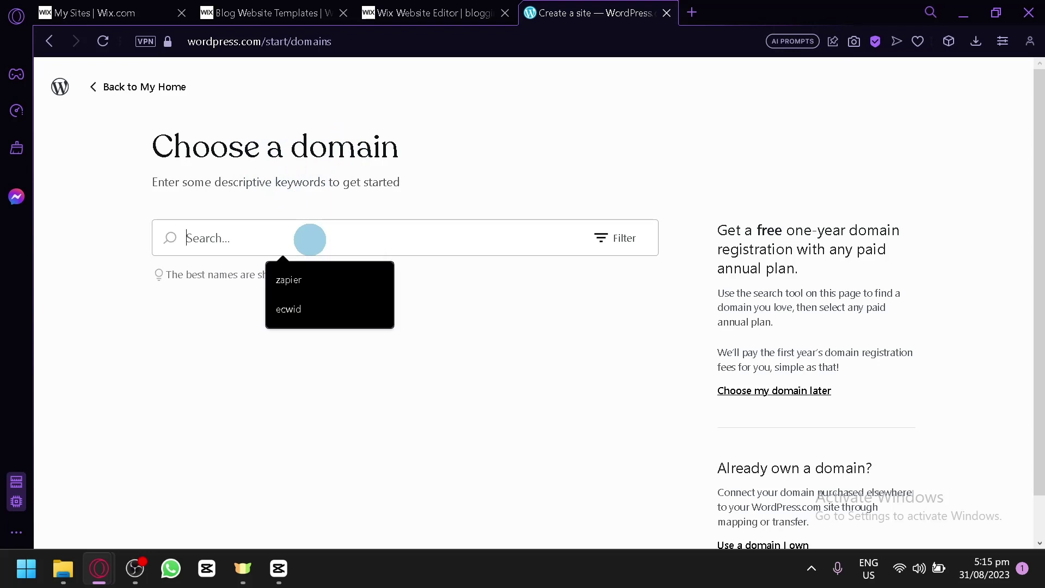
{"action": "type", "text": "blogg"}
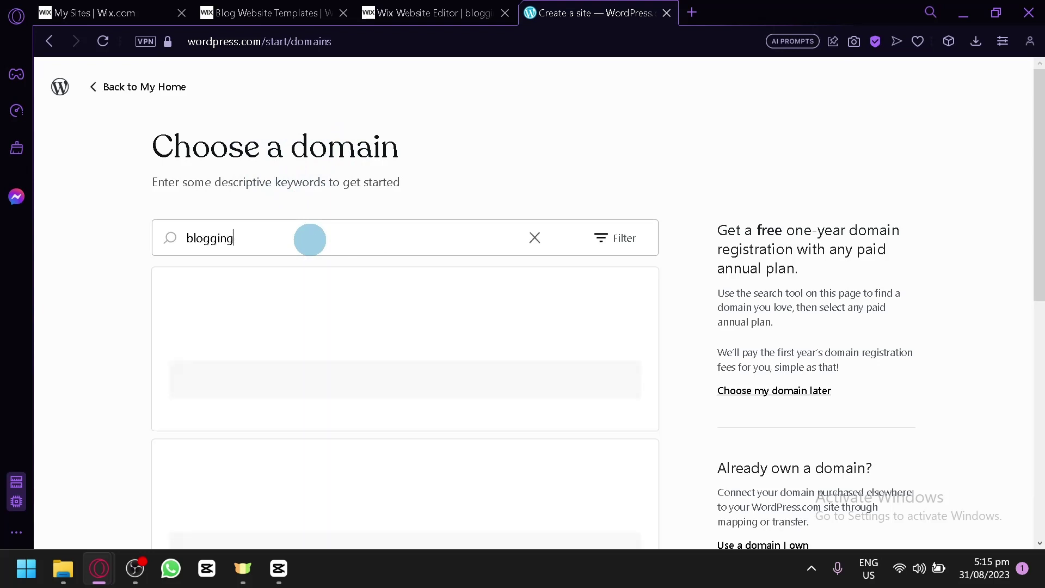
{"action": "type", "text": "ingxea"}
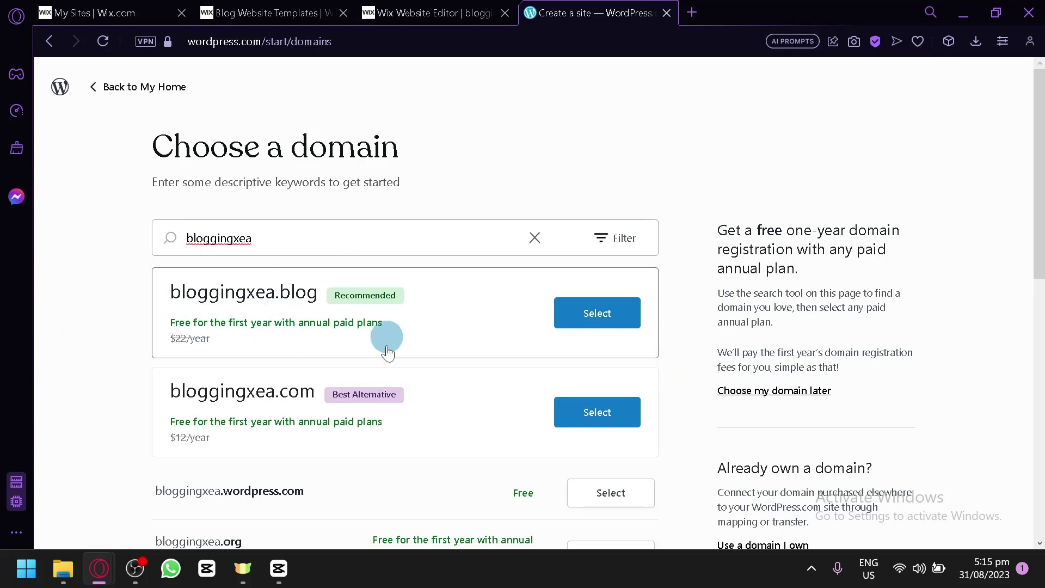
{"action": "scroll", "coordinate": [352, 325], "scroll_direction": "down", "scroll_amount": 4}
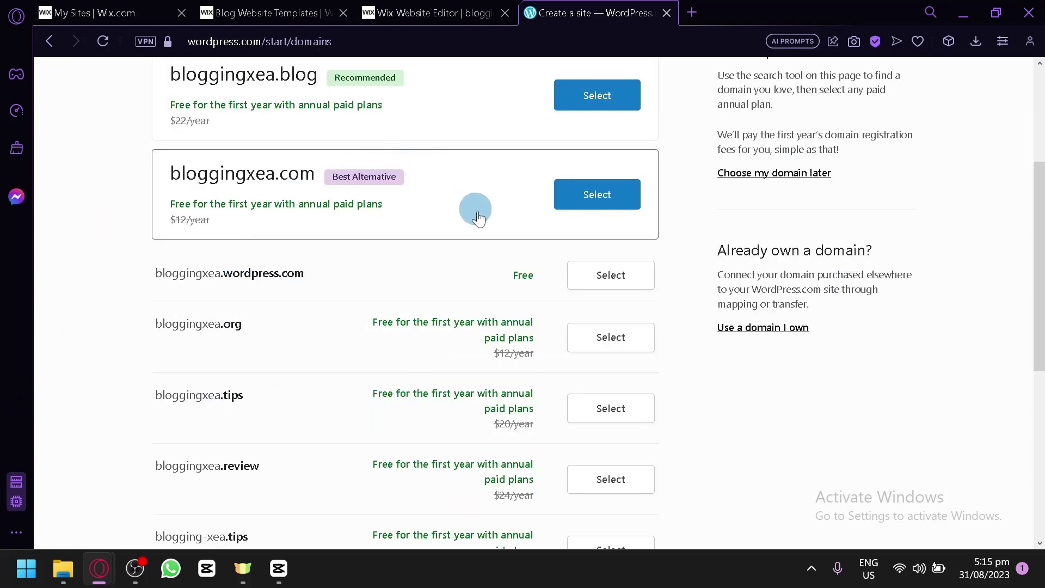
Choose the free bloggingxea.wordpress.com domain, compare the WordPress plans' prices and features, and start with the Free plan.
{"action": "left_click", "coordinate": [592, 274]}
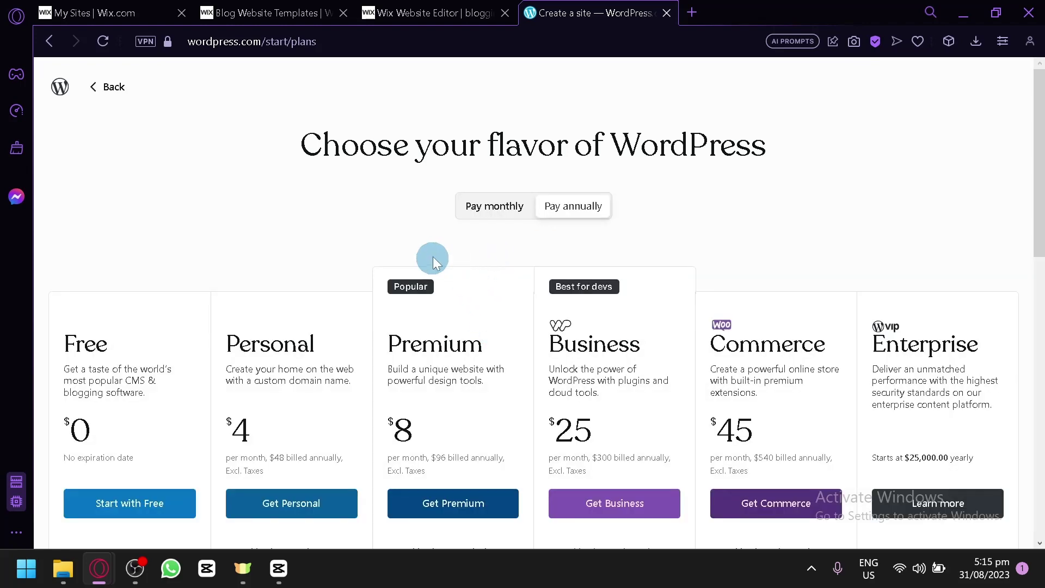
{"action": "scroll", "coordinate": [291, 327], "scroll_direction": "down", "scroll_amount": 2}
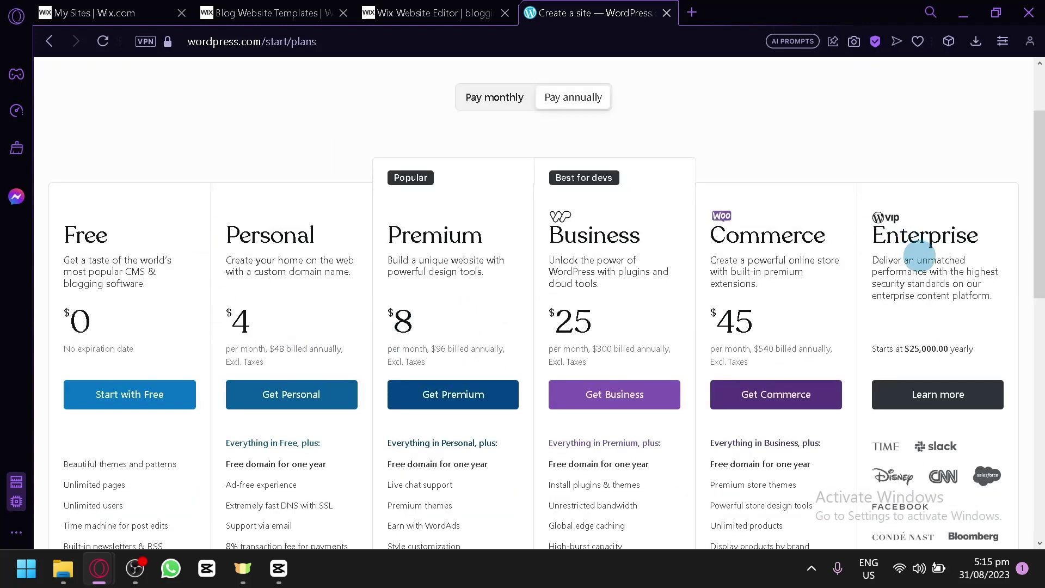
{"action": "scroll", "coordinate": [922, 277], "scroll_direction": "up", "scroll_amount": 2}
{"action": "scroll", "coordinate": [897, 297], "scroll_direction": "down", "scroll_amount": 4}
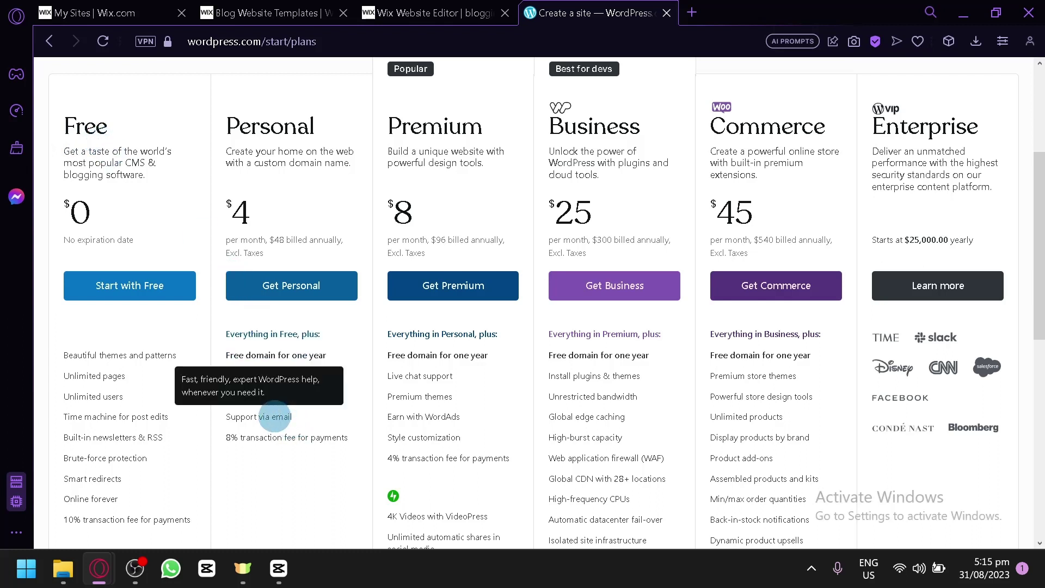
{"action": "scroll", "coordinate": [266, 413], "scroll_direction": "up", "scroll_amount": 4}
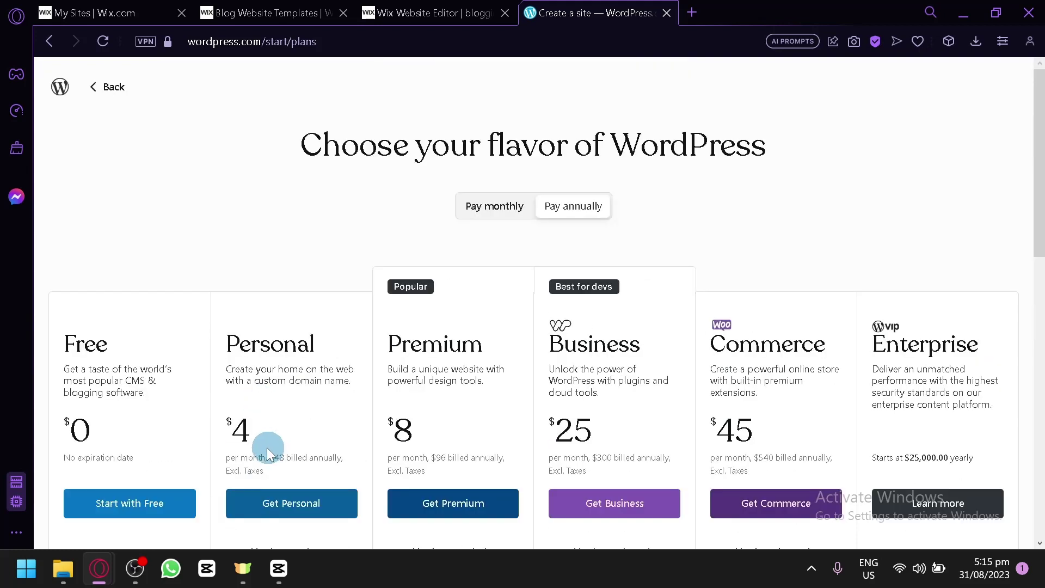
{"action": "scroll", "coordinate": [265, 409], "scroll_direction": "down", "scroll_amount": 2}
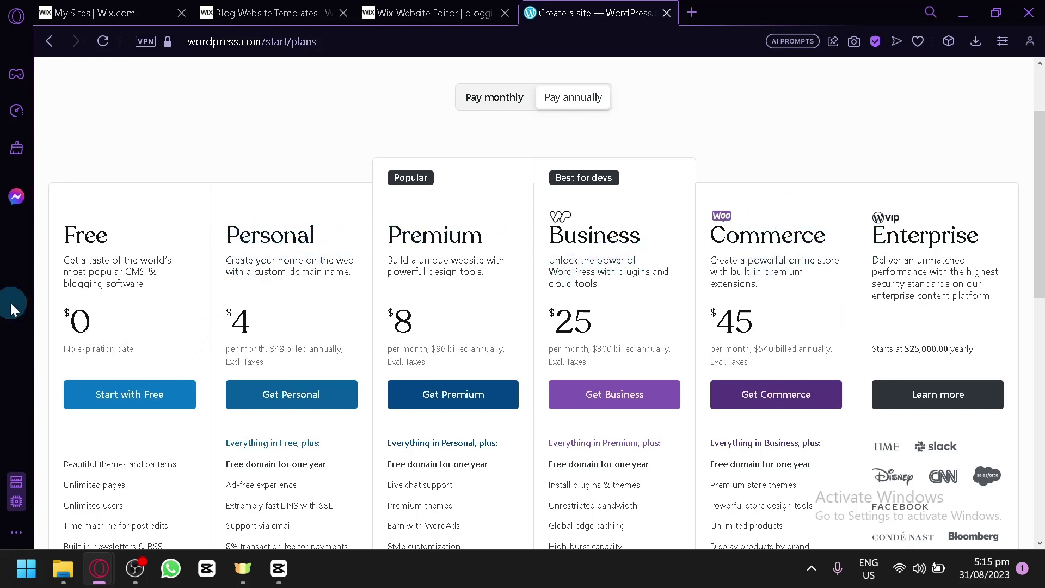
{"action": "left_click", "coordinate": [131, 403]}
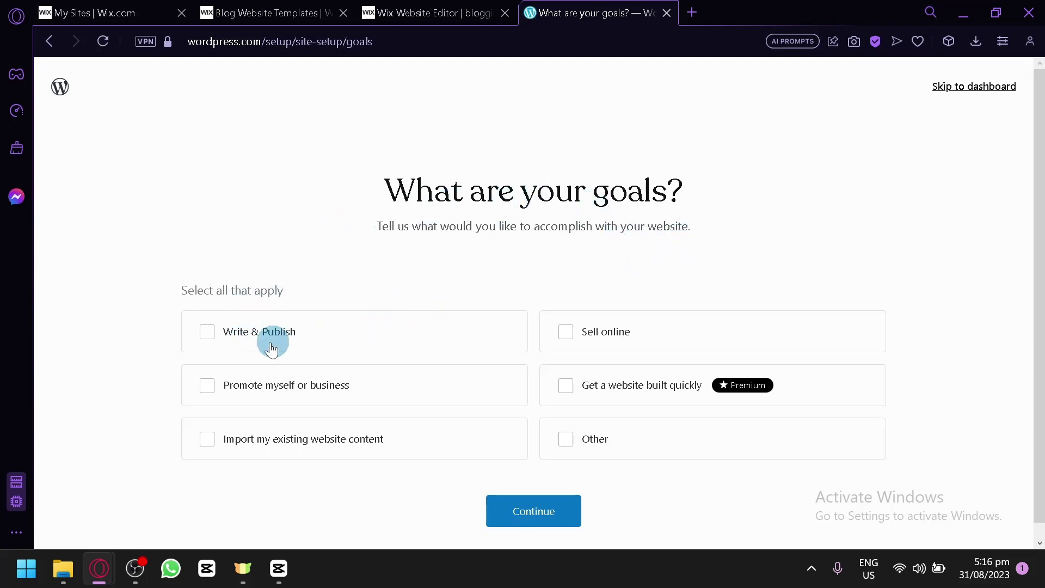
Set the site's goal to Write & Publish and name the blog "Blogging testing", leaving the tagline empty.
{"action": "left_click", "coordinate": [215, 345]}
{"action": "scroll", "coordinate": [519, 452], "scroll_direction": "down", "scroll_amount": 1}
{"action": "left_click", "coordinate": [533, 491]}
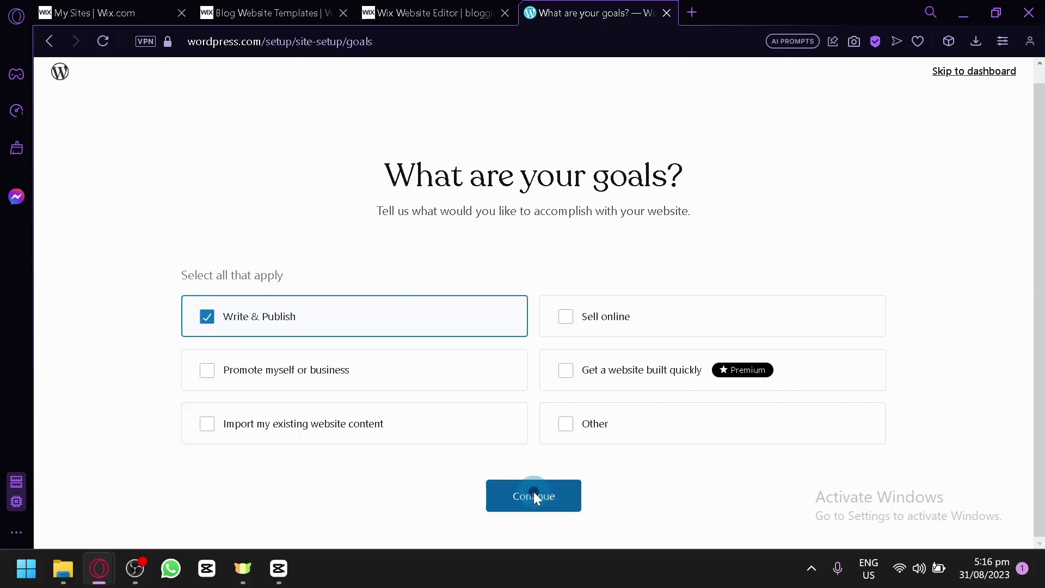
{"action": "left_click_drag", "start_coordinate": [611, 272], "coordinate": [485, 279]}
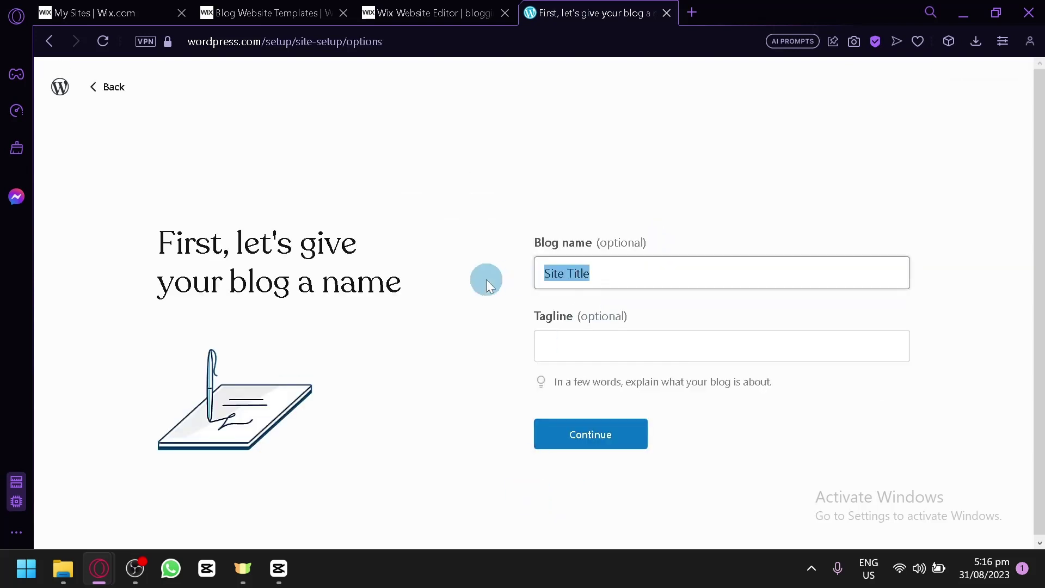
{"action": "type", "text": "Blog"}
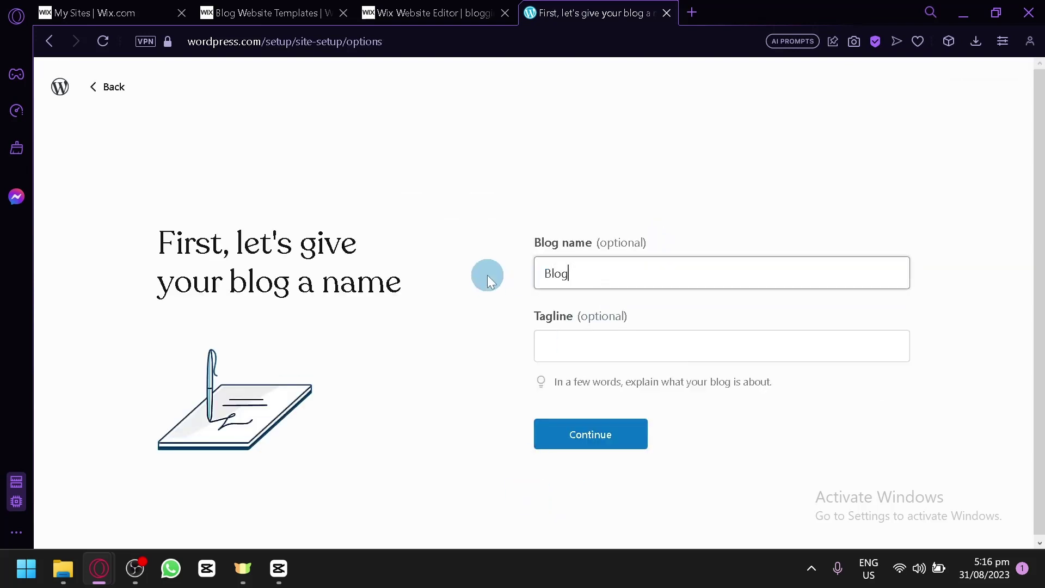
{"action": "type", "text": "ging testing"}
{"action": "left_click", "coordinate": [626, 437]}
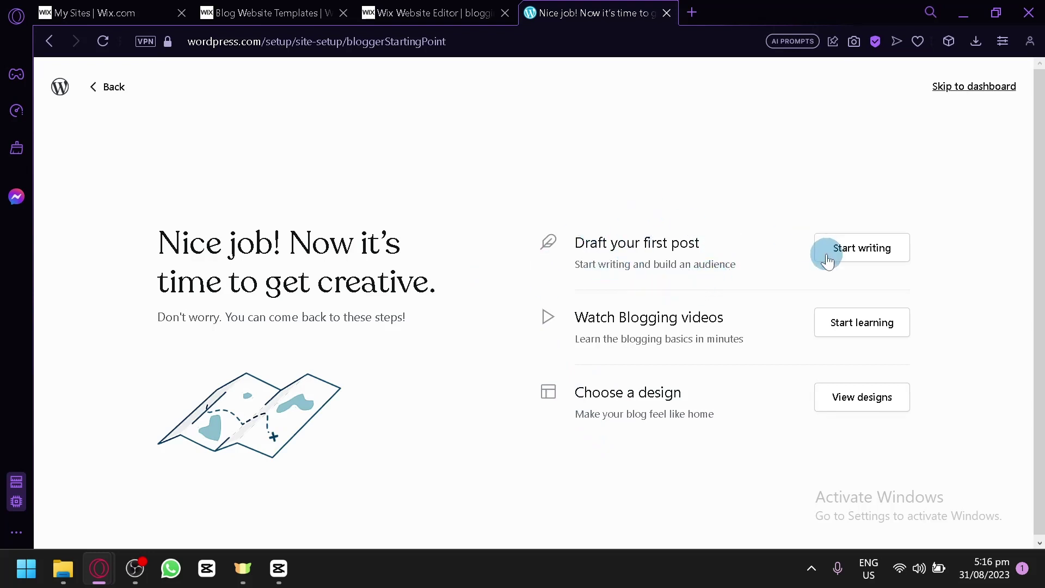
Start writing the blog's first post from the creative starting options.
{"action": "right_click", "coordinate": [891, 243]}
{"action": "left_click", "coordinate": [911, 245]}
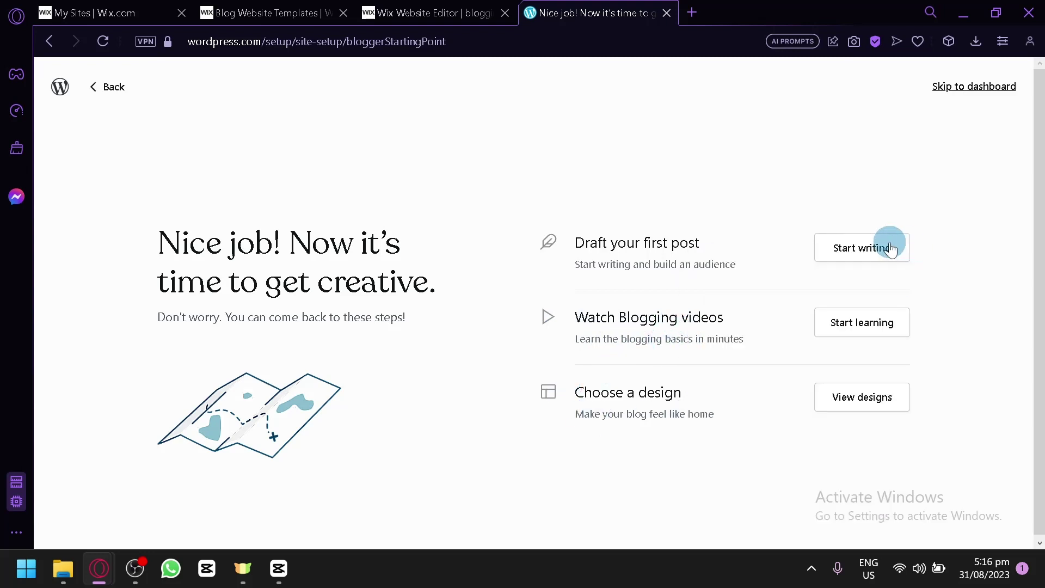
{"action": "left_click", "coordinate": [892, 249]}
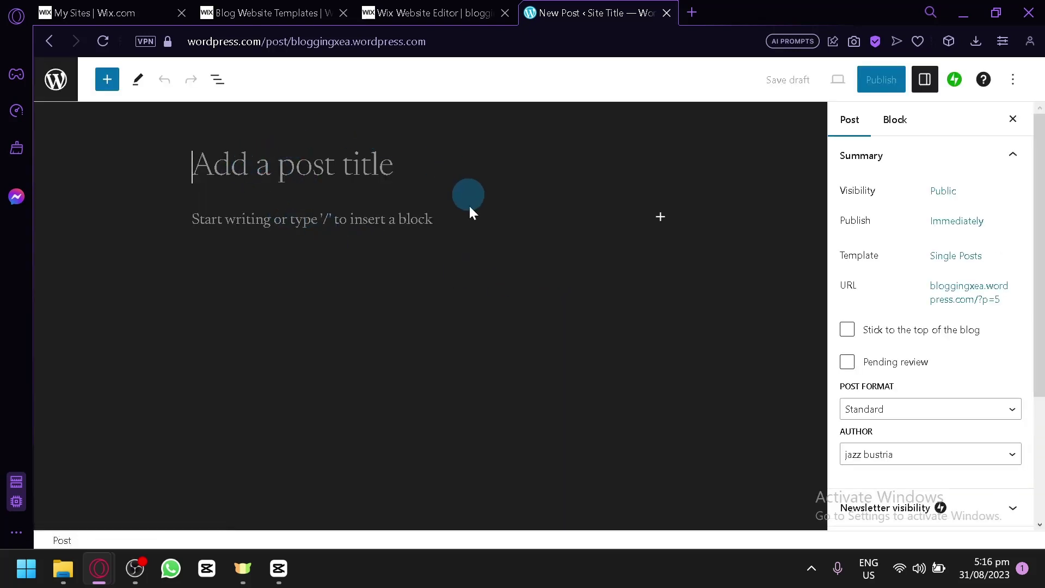
Examine the new post's block and post settings, including the summary, newsletter visibility and categories sections.
{"action": "left_click", "coordinate": [894, 124]}
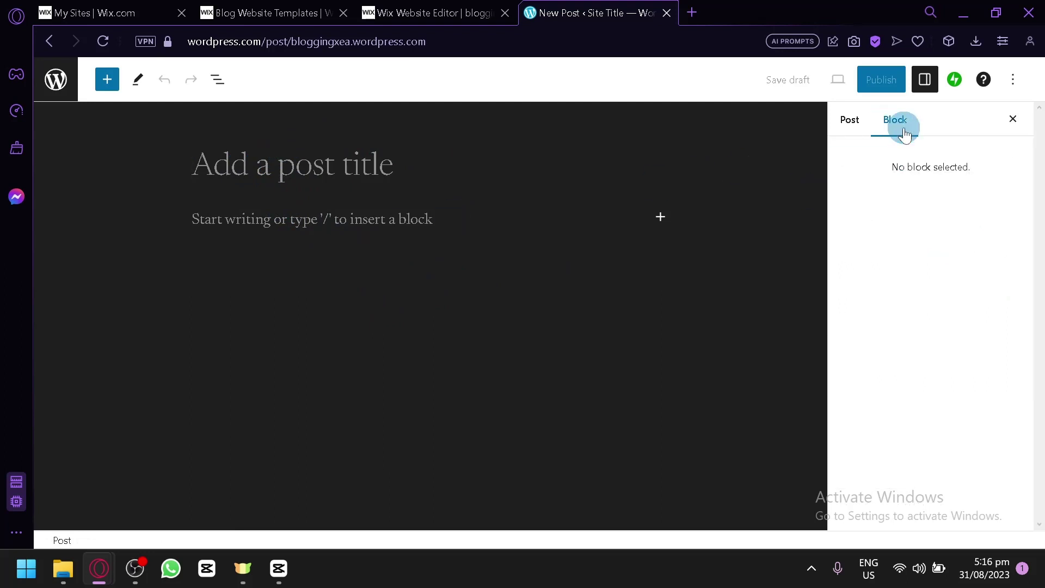
{"action": "left_click", "coordinate": [863, 126]}
{"action": "scroll", "coordinate": [945, 322], "scroll_direction": "down", "scroll_amount": 3}
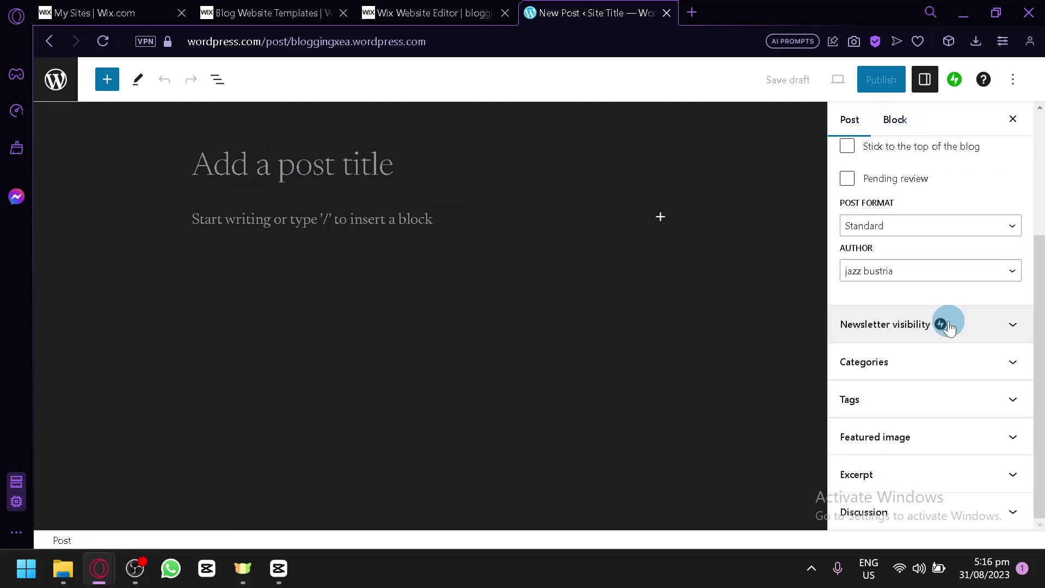
{"action": "left_click", "coordinate": [999, 335]}
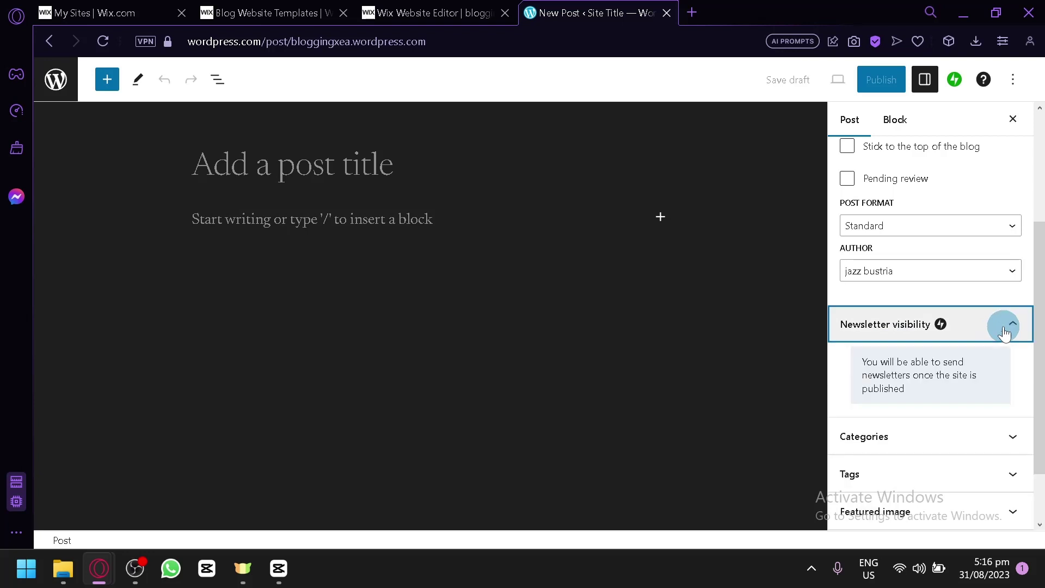
{"action": "scroll", "coordinate": [1001, 373], "scroll_direction": "down", "scroll_amount": 1}
{"action": "left_click", "coordinate": [1005, 374]}
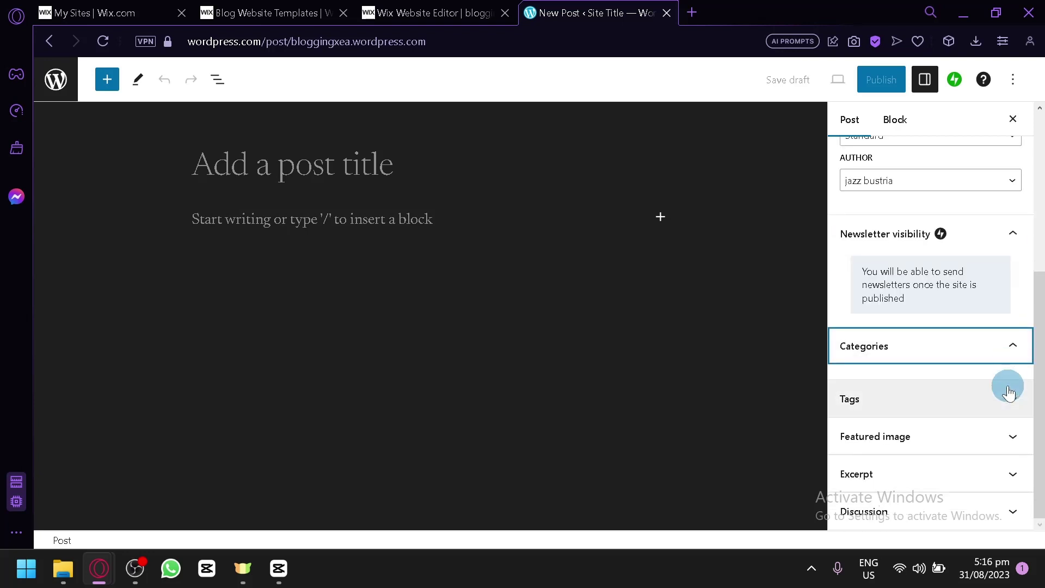
{"action": "scroll", "coordinate": [1005, 436], "scroll_direction": "down", "scroll_amount": 1}
{"action": "scroll", "coordinate": [998, 361], "scroll_direction": "up", "scroll_amount": 6}
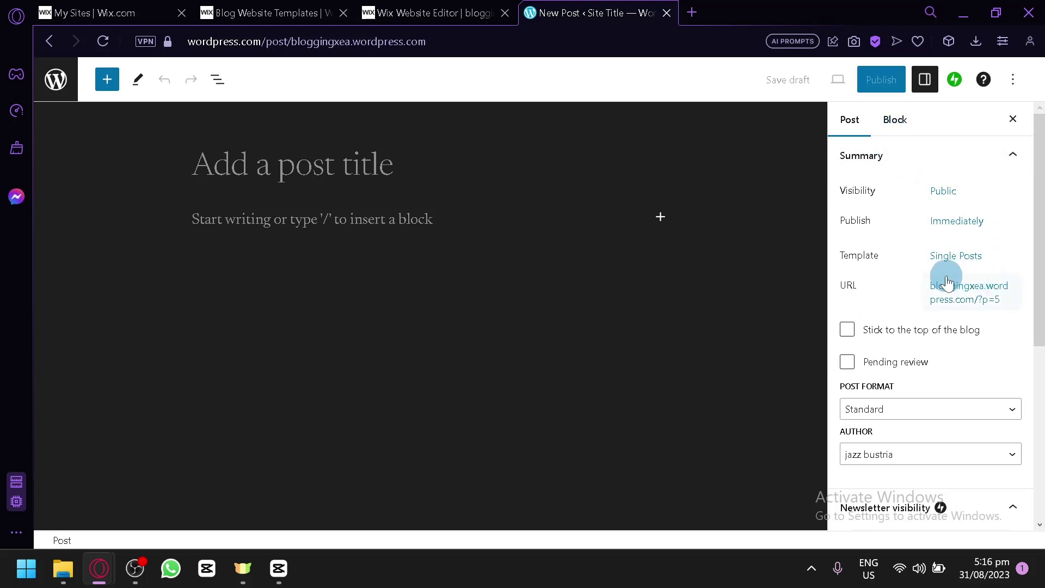
{"action": "scroll", "coordinate": [999, 224], "scroll_direction": "down", "scroll_amount": 6}
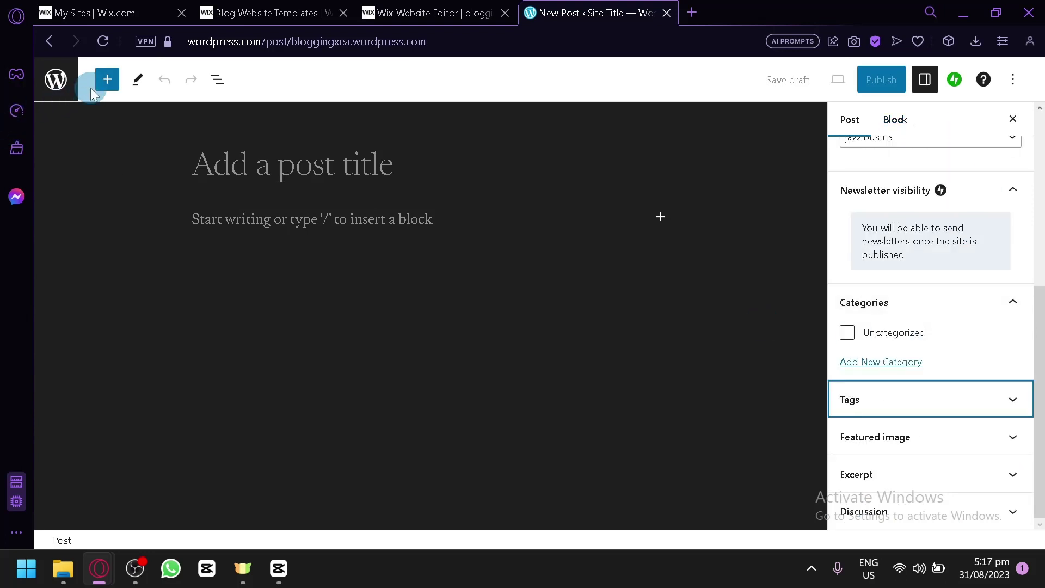
Browse the text, media and design blocks available for the post and try to place an Image block in it.
{"action": "left_click", "coordinate": [106, 82]}
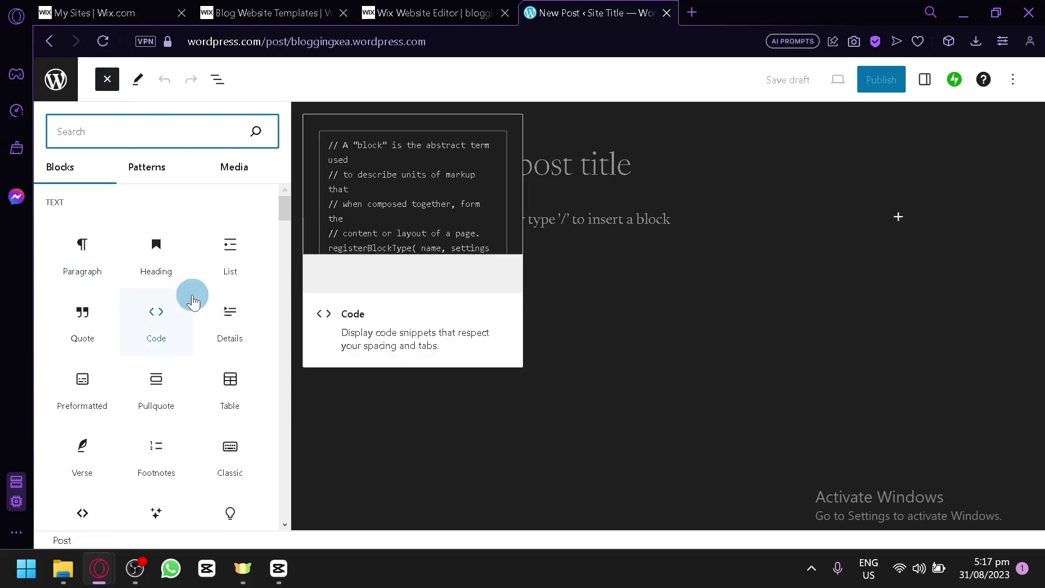
{"action": "scroll", "coordinate": [188, 298], "scroll_direction": "down", "scroll_amount": 2}
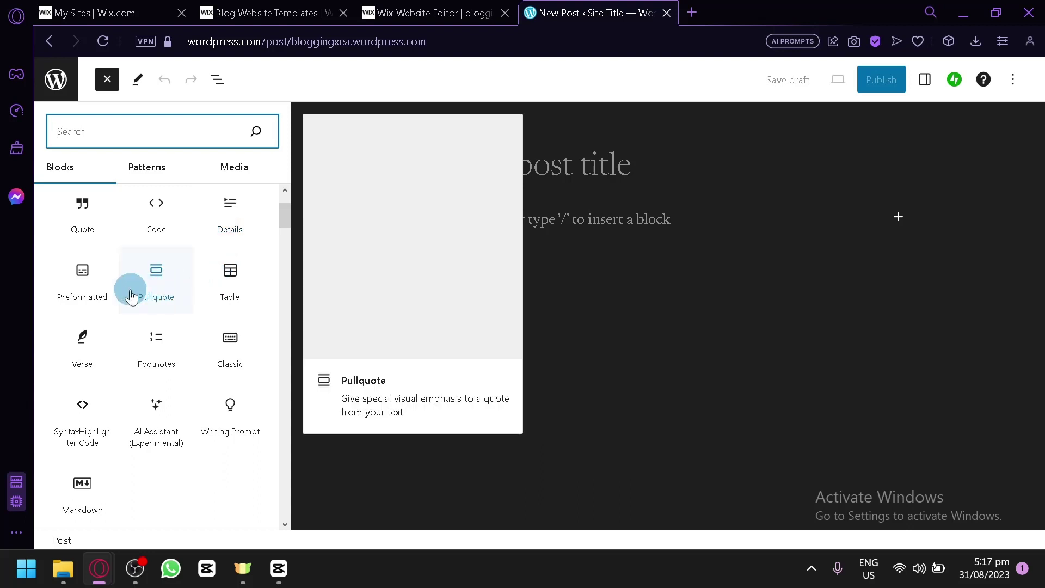
{"action": "scroll", "coordinate": [146, 397], "scroll_direction": "down", "scroll_amount": 2}
{"action": "scroll", "coordinate": [146, 394], "scroll_direction": "down", "scroll_amount": 6}
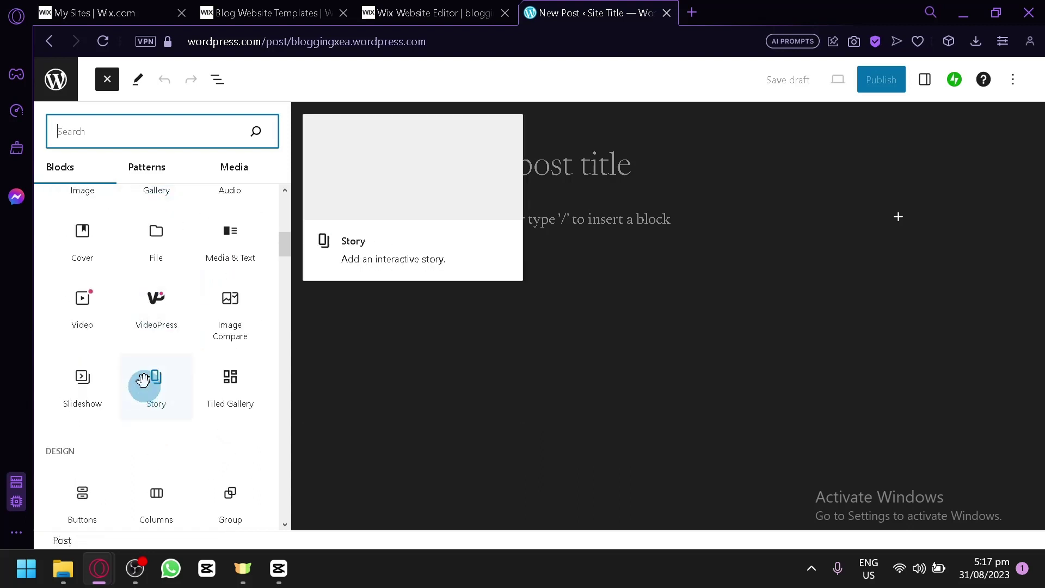
{"action": "scroll", "coordinate": [111, 262], "scroll_direction": "up", "scroll_amount": 2}
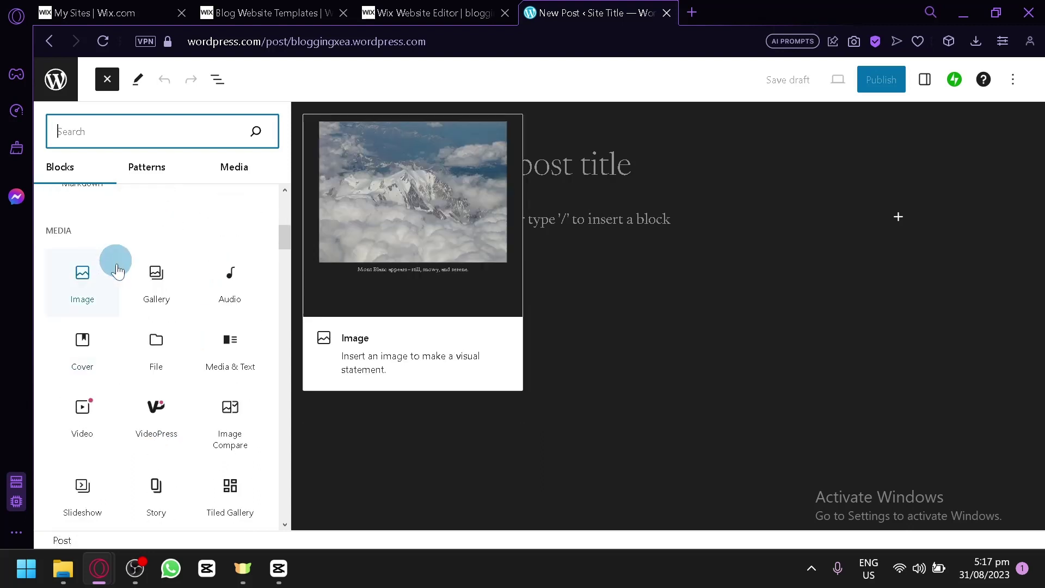
{"action": "left_click_drag", "start_coordinate": [79, 296], "coordinate": [583, 354]}
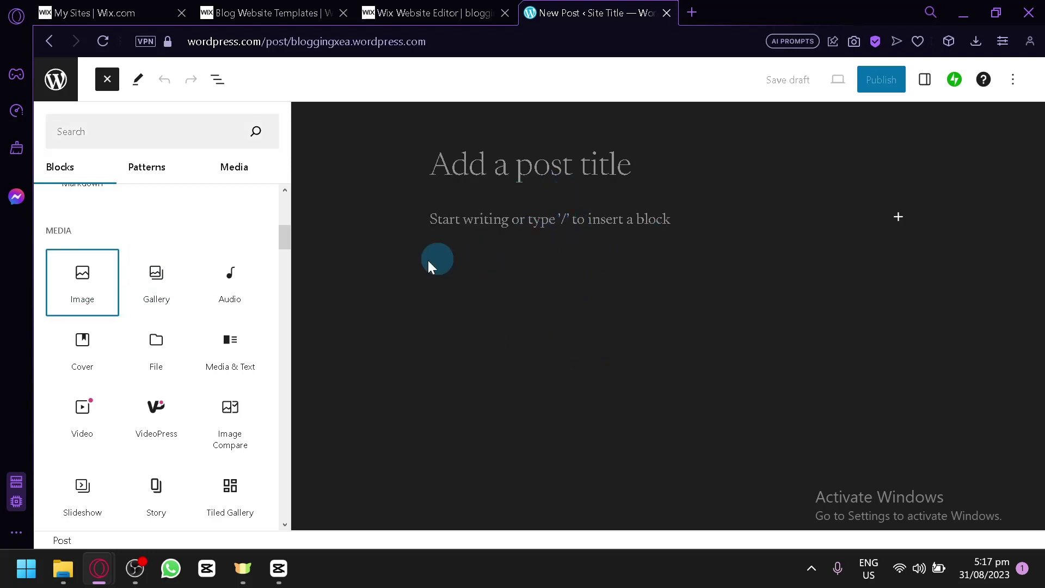
{"action": "scroll", "coordinate": [234, 283], "scroll_direction": "up", "scroll_amount": 5}
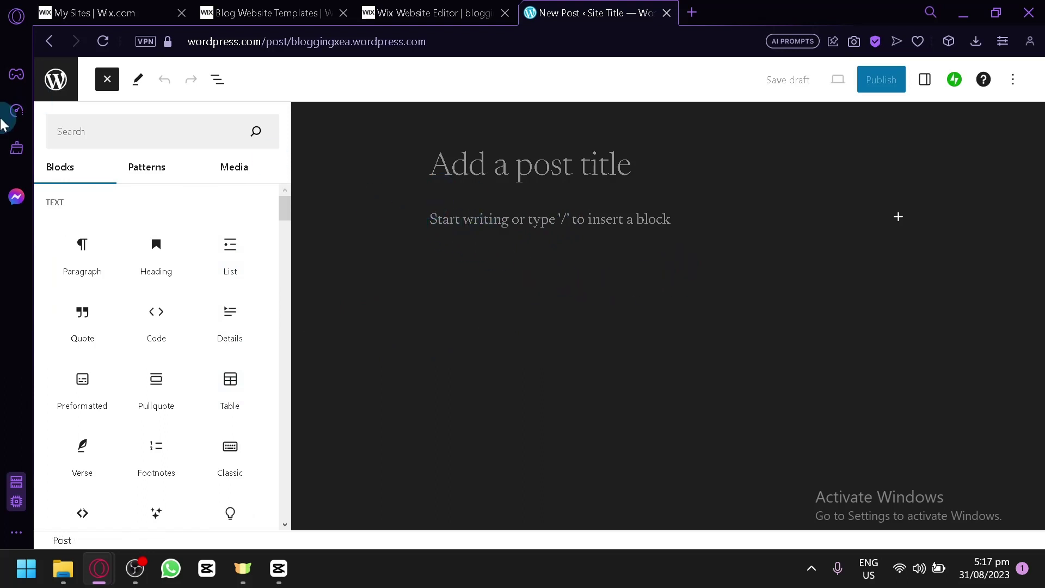
Leave the post editor and return to the site's next-steps launch checklist.
{"action": "left_click", "coordinate": [55, 98]}
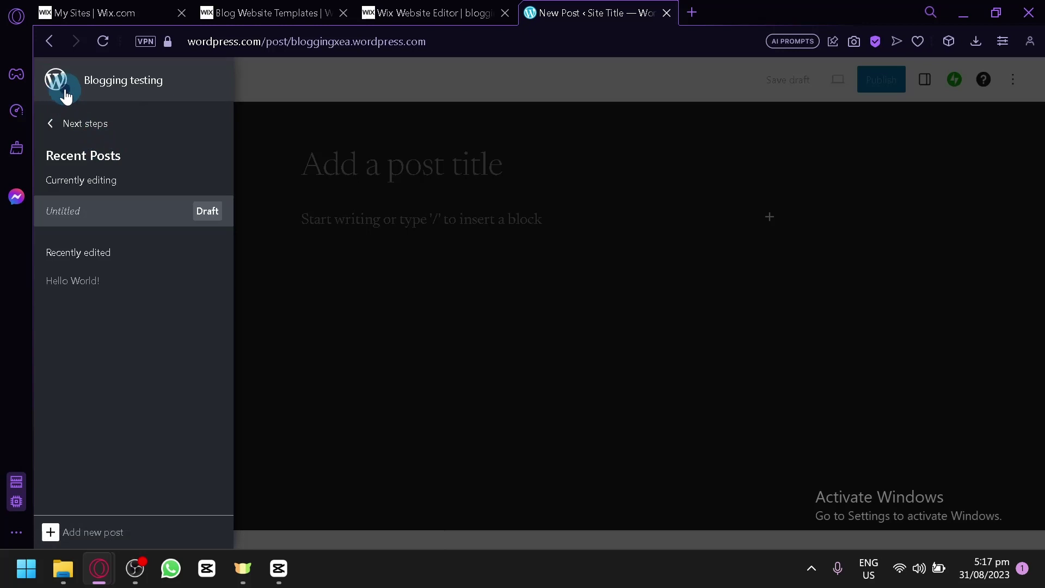
{"action": "left_click", "coordinate": [66, 97]}
{"action": "left_click", "coordinate": [63, 90]}
{"action": "left_click", "coordinate": [91, 124]}
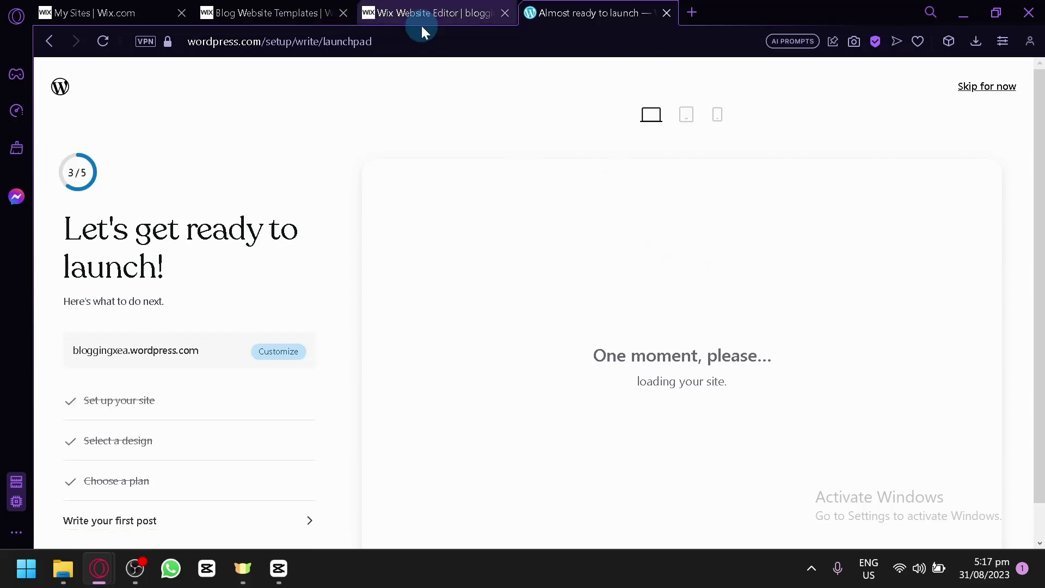
Review the site preview and launch checklist, launch the site, and dismiss the launch confirmation.
{"action": "scroll", "coordinate": [201, 331], "scroll_direction": "down", "scroll_amount": 1}
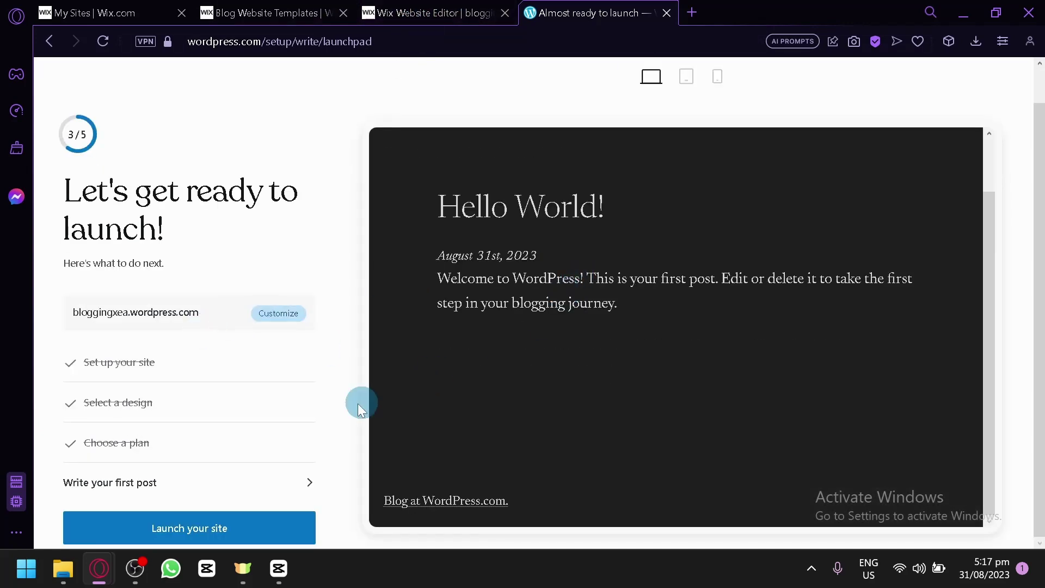
{"action": "scroll", "coordinate": [630, 289], "scroll_direction": "up", "scroll_amount": 3}
{"action": "scroll", "coordinate": [599, 272], "scroll_direction": "down", "scroll_amount": 1}
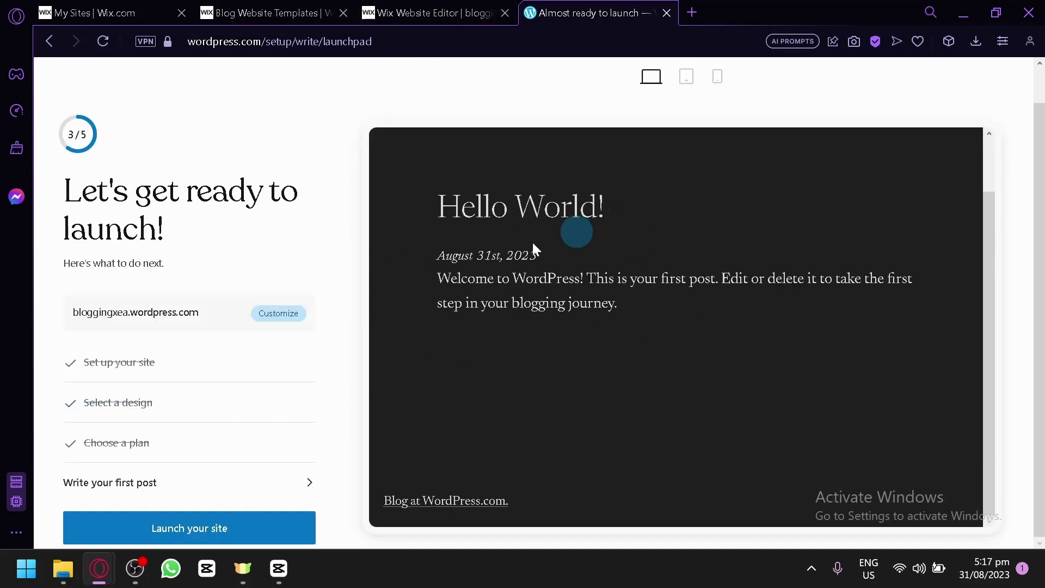
{"action": "left_click", "coordinate": [237, 528]}
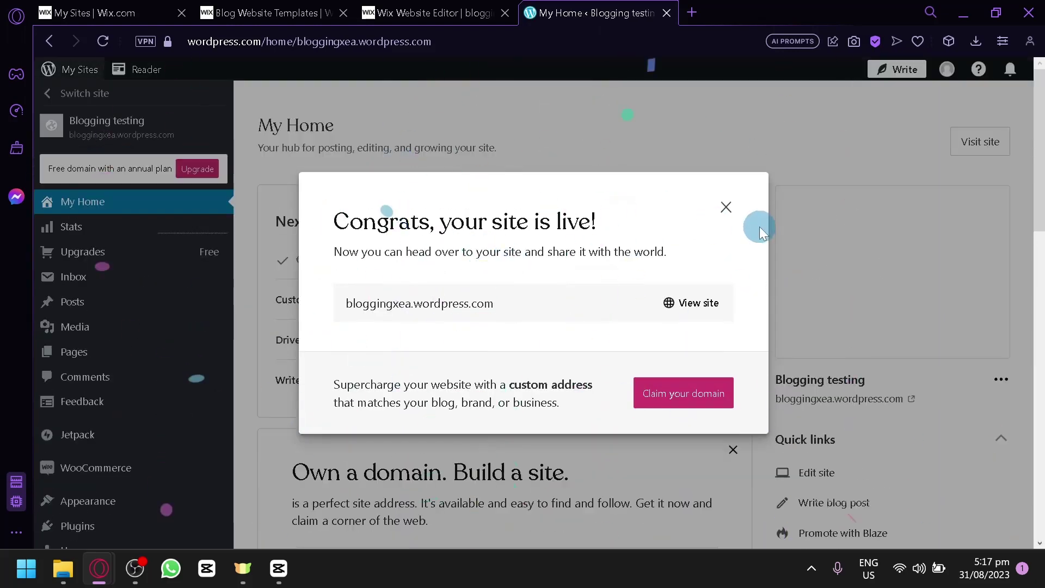
{"action": "left_click", "coordinate": [725, 206]}
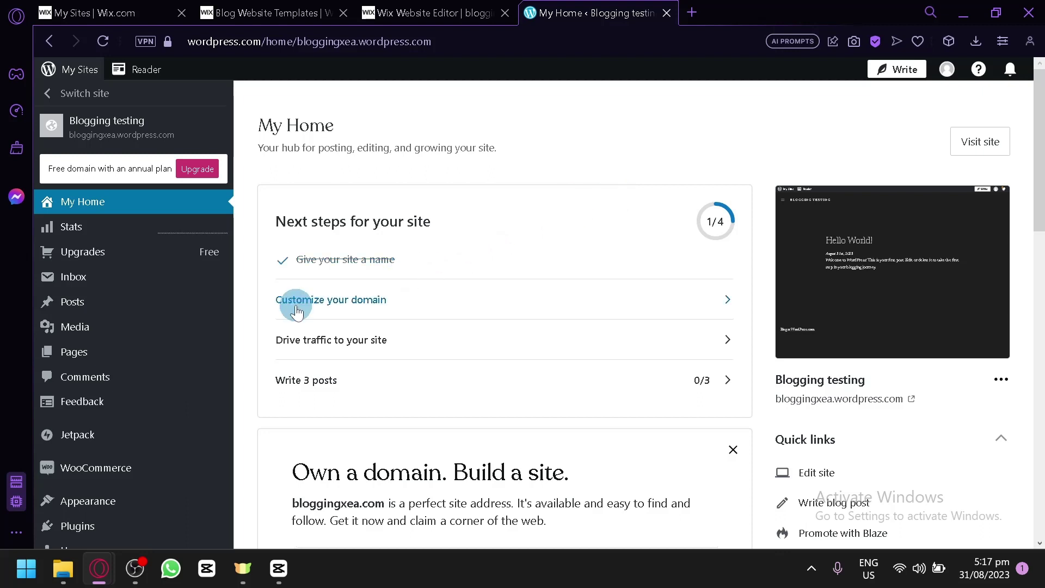
Examine the launched site's My Home dashboard, including the Upgrades and Jetpack options, stats and help resources.
{"action": "mouse_move", "coordinate": [51, 256]}
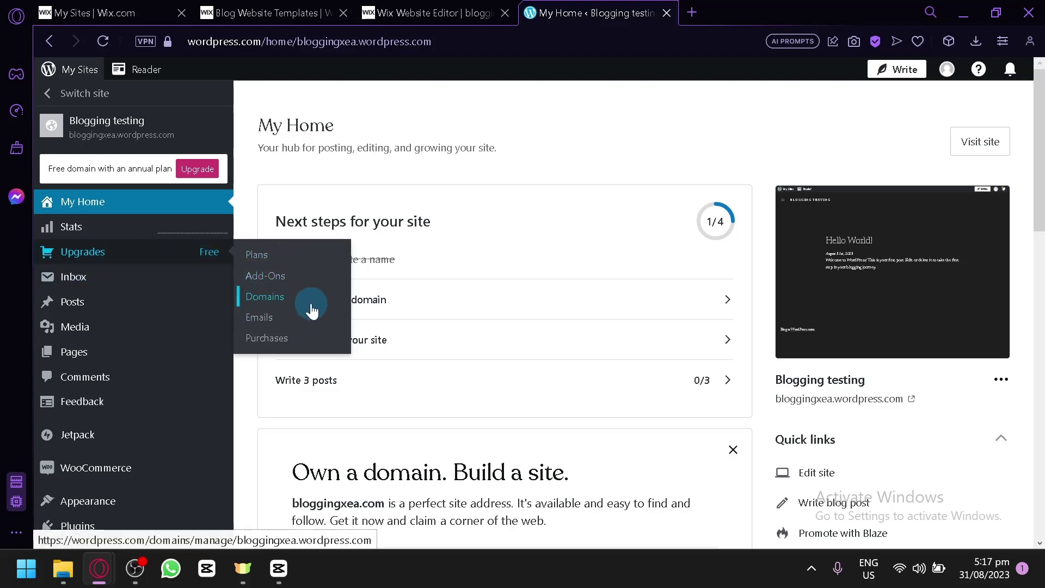
{"action": "scroll", "coordinate": [270, 445], "scroll_direction": "down", "scroll_amount": 2}
{"action": "scroll", "coordinate": [271, 445], "scroll_direction": "down", "scroll_amount": 5}
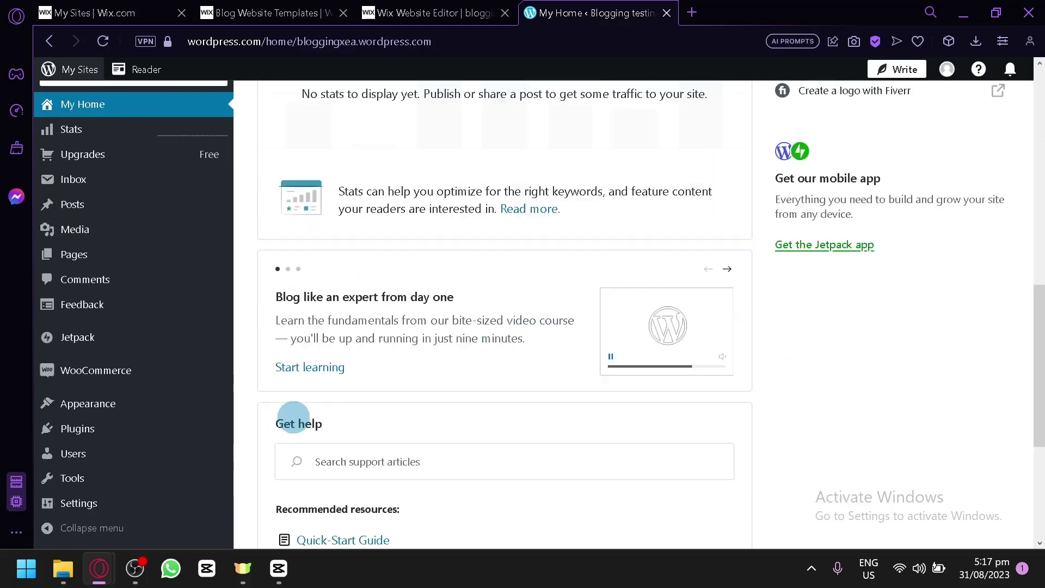
{"action": "scroll", "coordinate": [161, 366], "scroll_direction": "down", "scroll_amount": 2}
{"action": "mouse_move", "coordinate": [165, 348]}
{"action": "scroll", "coordinate": [165, 348], "scroll_direction": "down", "scroll_amount": 3}
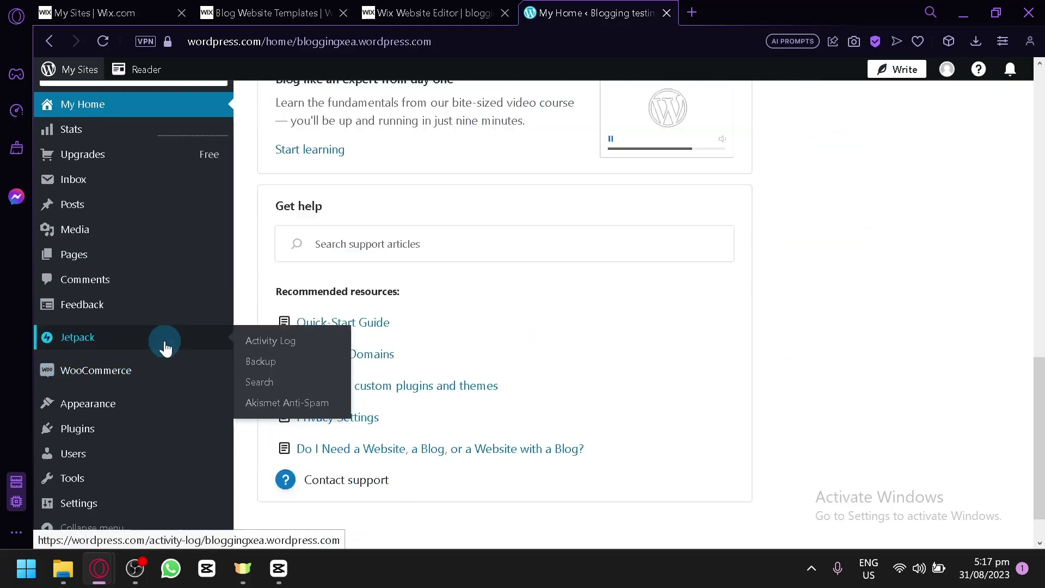
Open the site's plugin catalogue and browse the recommended plugins by category.
{"action": "left_click", "coordinate": [124, 440]}
{"action": "scroll", "coordinate": [257, 256], "scroll_direction": "down", "scroll_amount": 5}
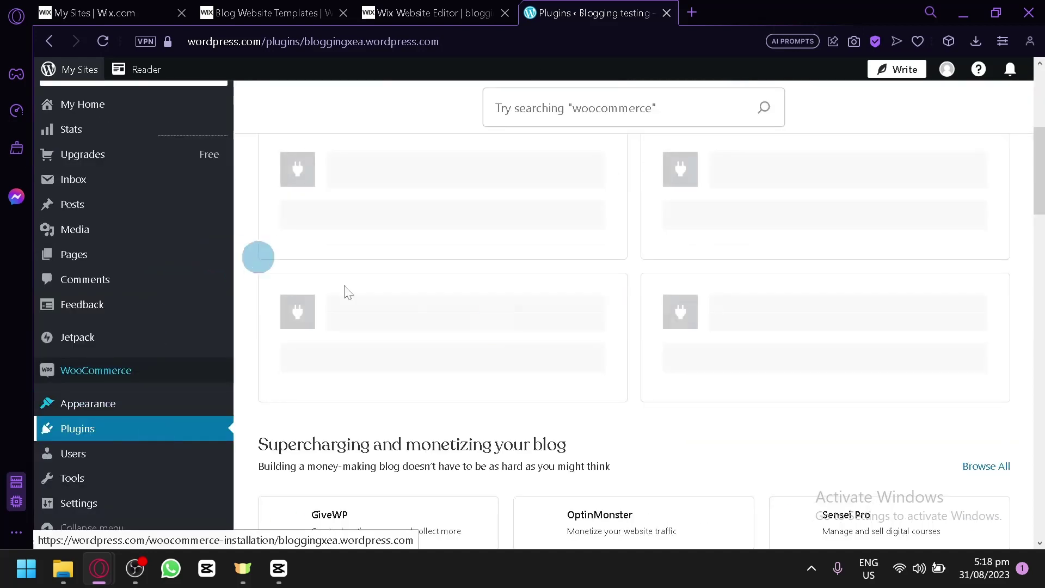
{"action": "scroll", "coordinate": [496, 325], "scroll_direction": "down", "scroll_amount": 8}
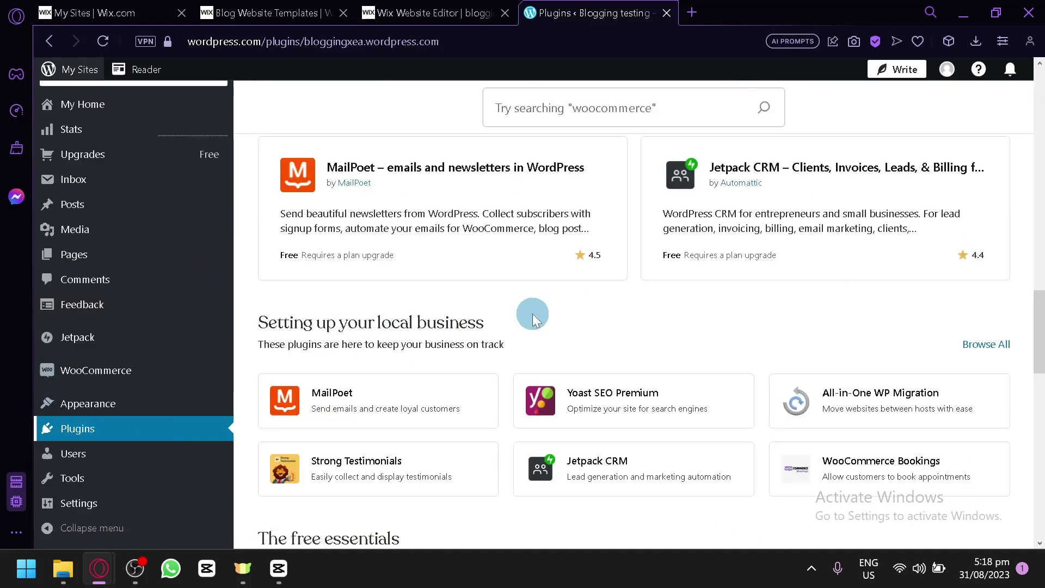
Review the free essentials plugins, and open the site's theme catalogue to browse the recommended themes.
{"action": "scroll", "coordinate": [538, 305], "scroll_direction": "down", "scroll_amount": 7}
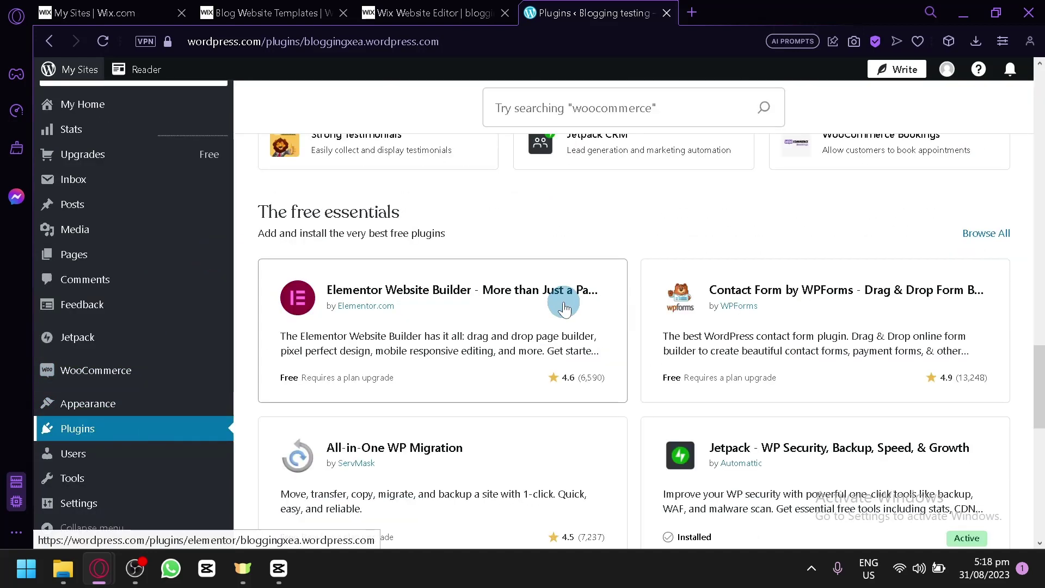
{"action": "scroll", "coordinate": [598, 272], "scroll_direction": "up", "scroll_amount": 1}
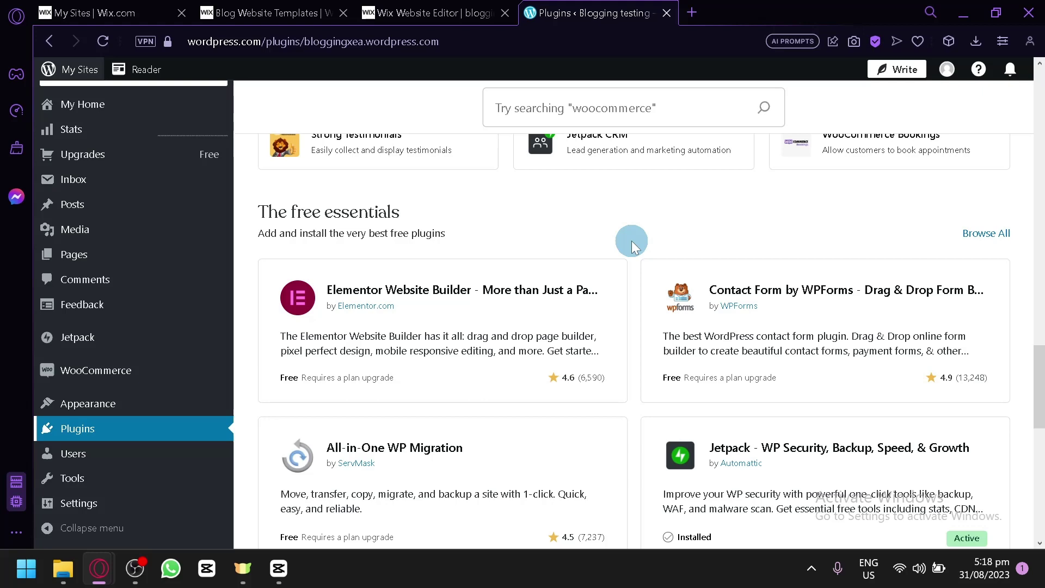
{"action": "left_click", "coordinate": [164, 412]}
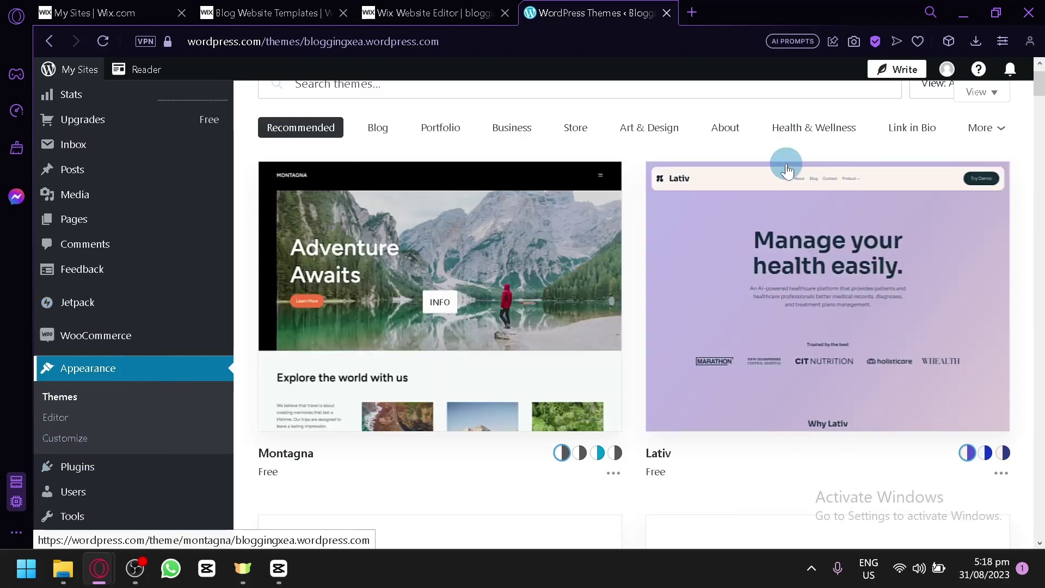
{"action": "scroll", "coordinate": [550, 231], "scroll_direction": "down", "scroll_amount": 10}
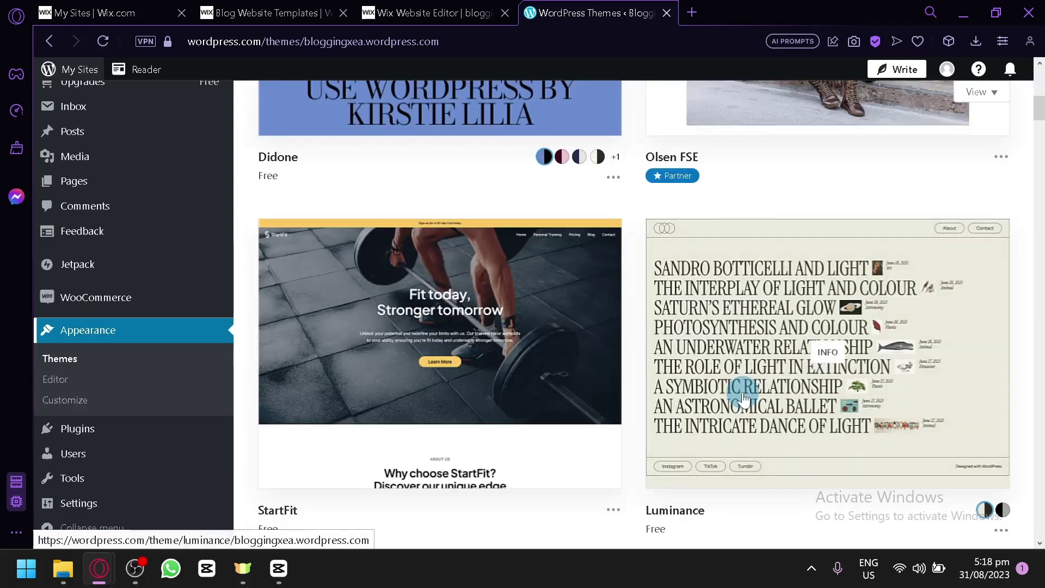
{"action": "scroll", "coordinate": [729, 394], "scroll_direction": "down", "scroll_amount": 5}
{"action": "scroll", "coordinate": [707, 392], "scroll_direction": "up", "scroll_amount": 5}
{"action": "scroll", "coordinate": [81, 381], "scroll_direction": "down", "scroll_amount": 10}
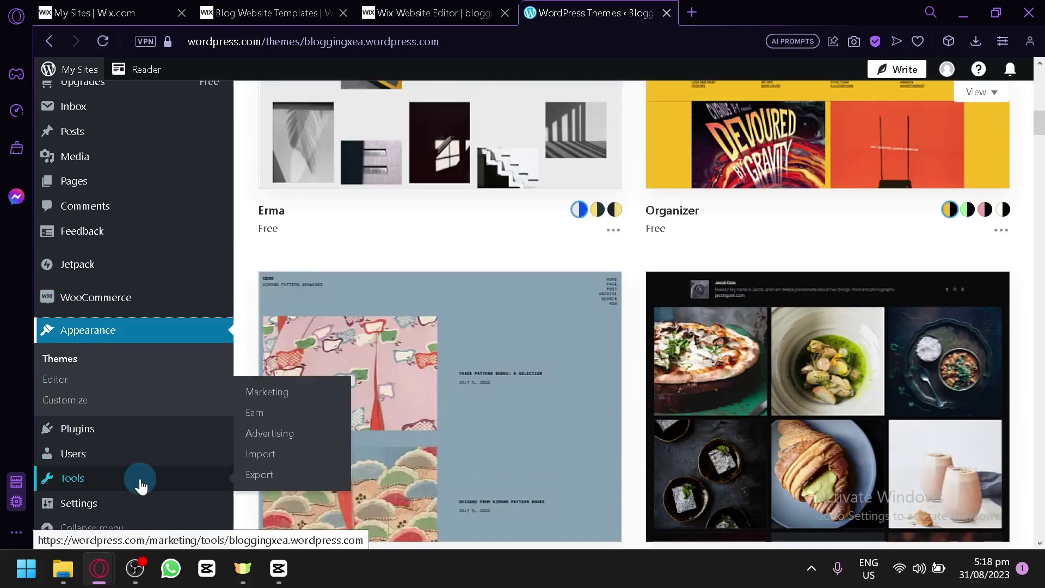
{"action": "mouse_move", "coordinate": [192, 487]}
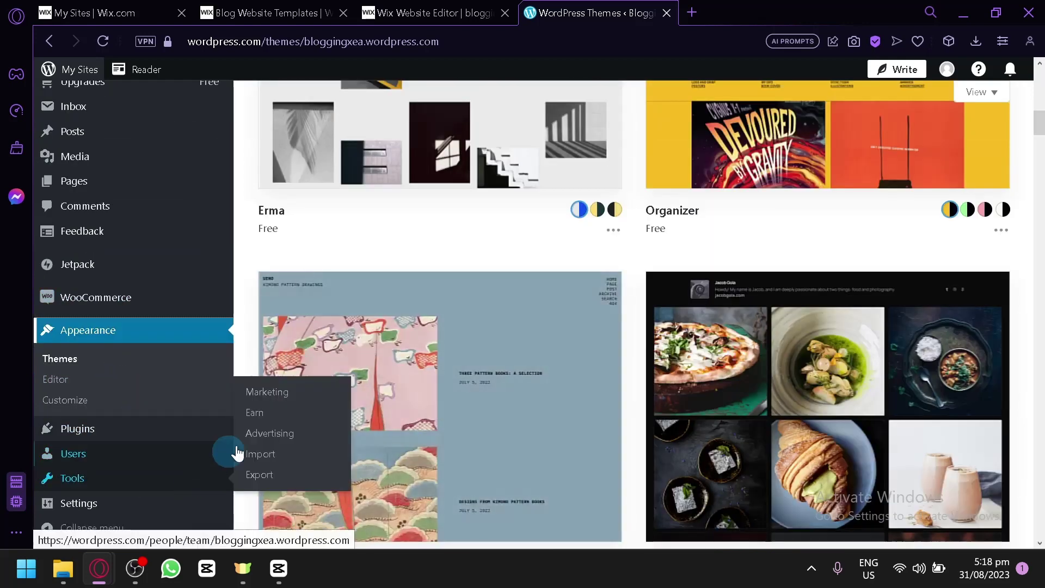
Open the list of all the site's posts and start a new blank post in the editor.
{"action": "scroll", "coordinate": [152, 343], "scroll_direction": "up", "scroll_amount": 10}
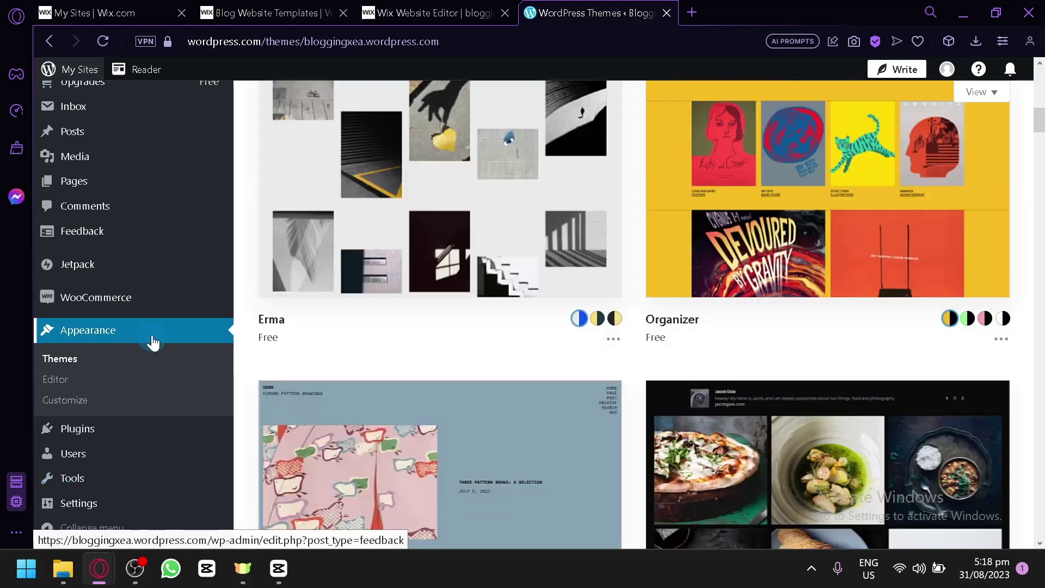
{"action": "mouse_move", "coordinate": [128, 352]}
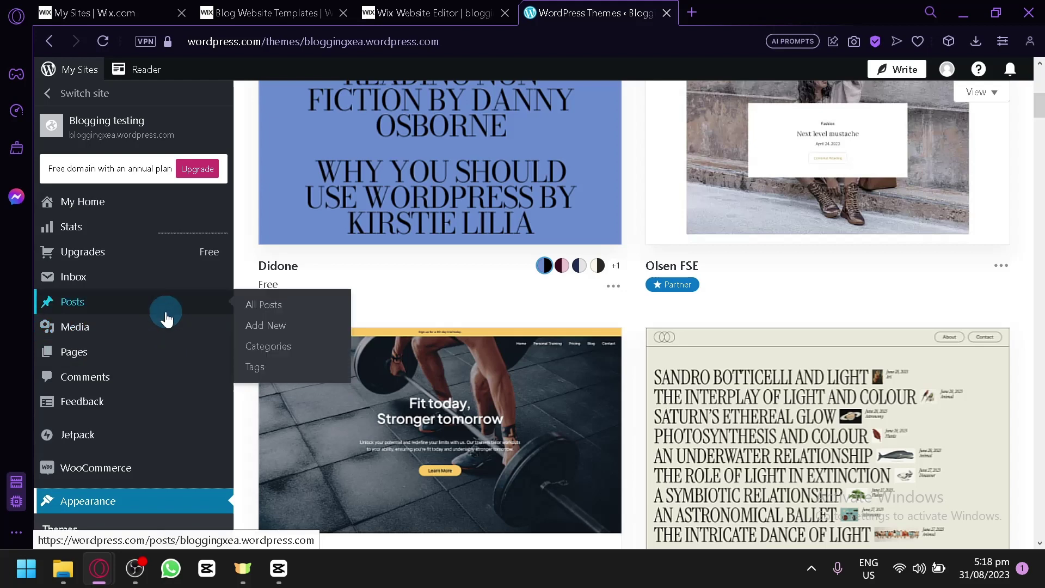
{"action": "left_click", "coordinate": [262, 307]}
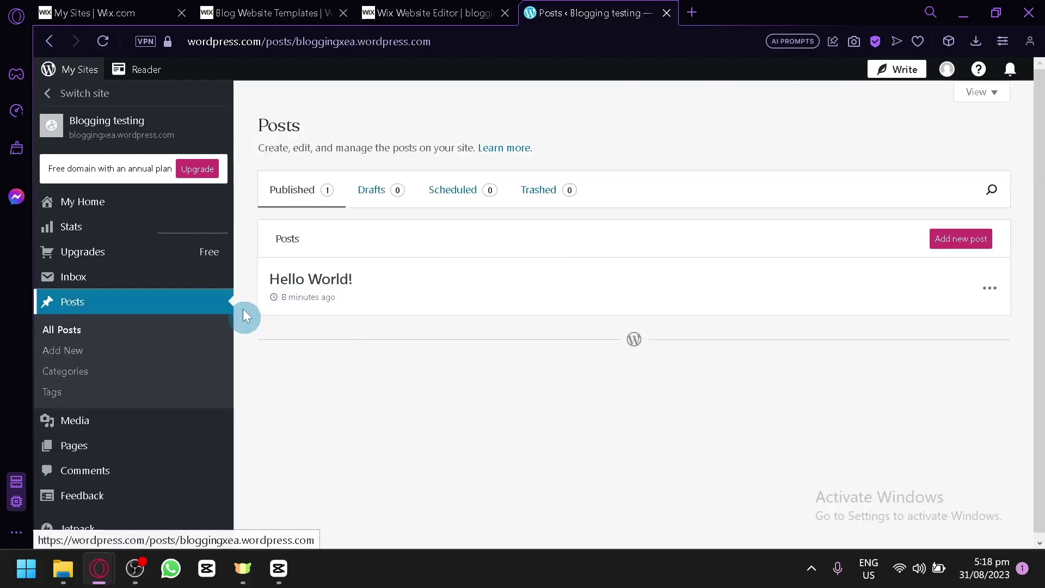
{"action": "left_click", "coordinate": [976, 238]}
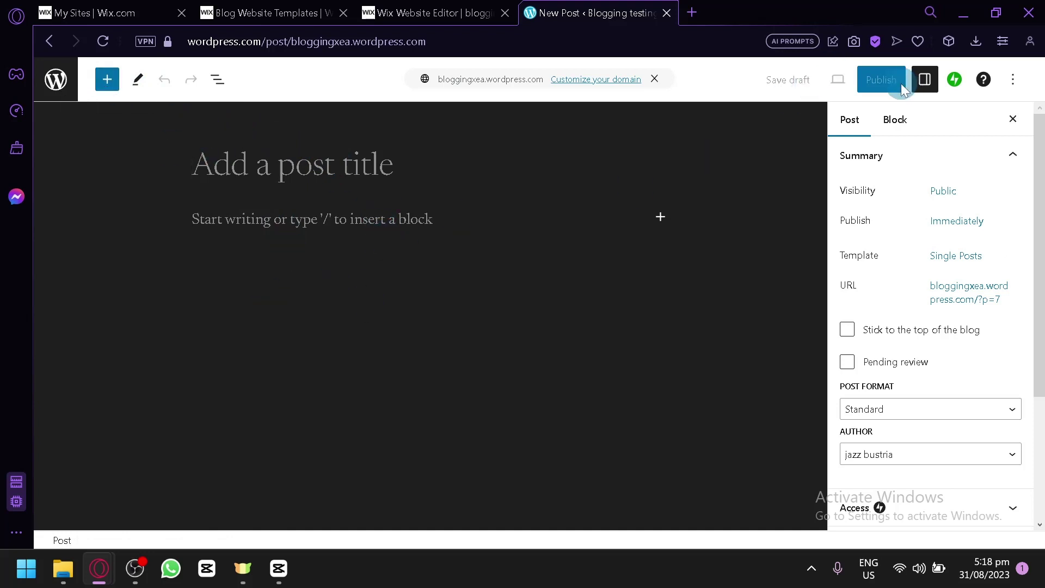
Leave the post editor for the site's My Home dashboard and review its navigation, next steps and quick links.
{"action": "left_click", "coordinate": [55, 88]}
{"action": "left_click", "coordinate": [71, 124]}
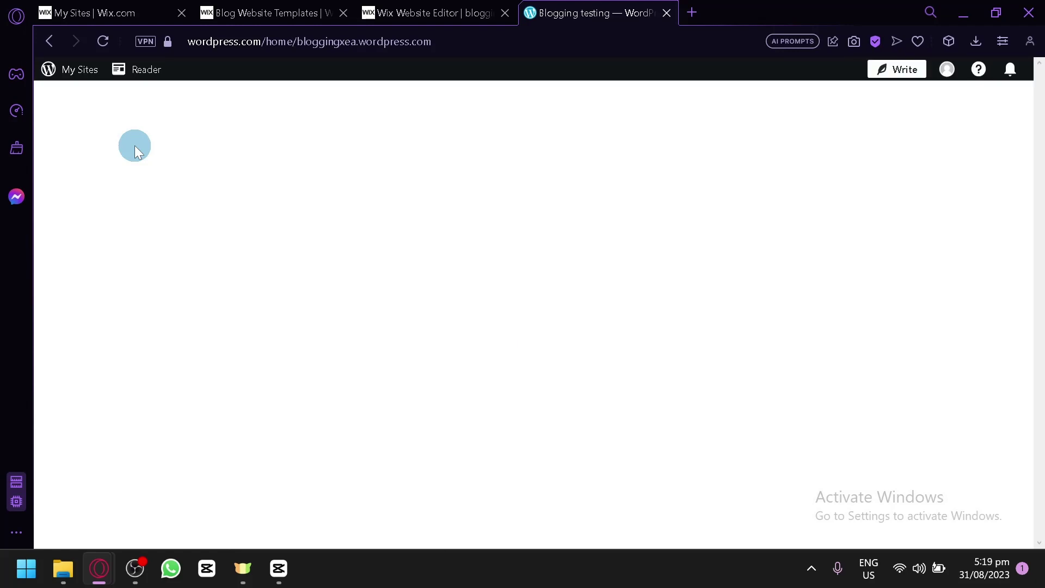
{"action": "scroll", "coordinate": [156, 304], "scroll_direction": "down", "scroll_amount": 5}
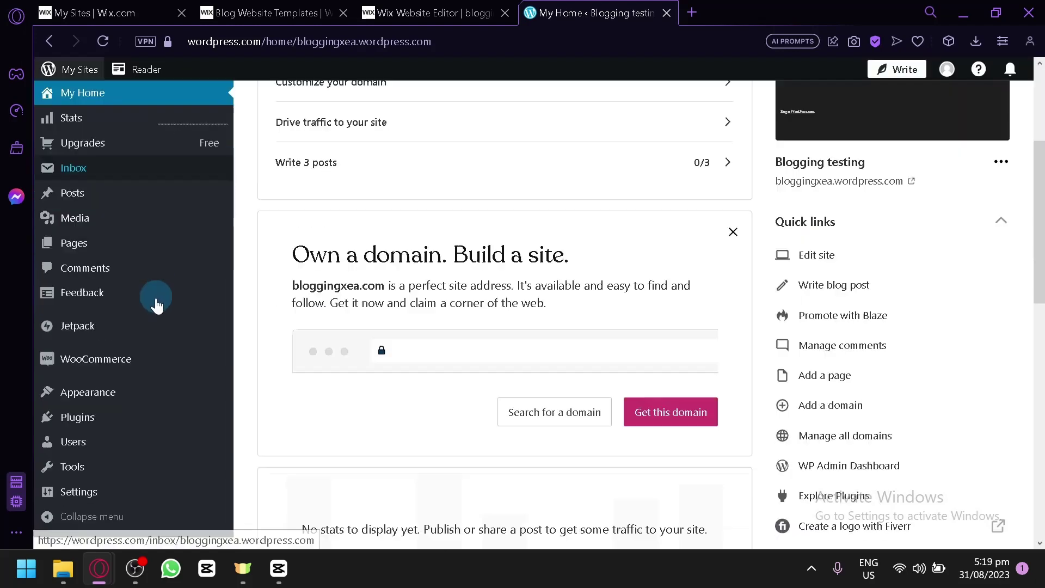
{"action": "scroll", "coordinate": [129, 292], "scroll_direction": "up", "scroll_amount": 5}
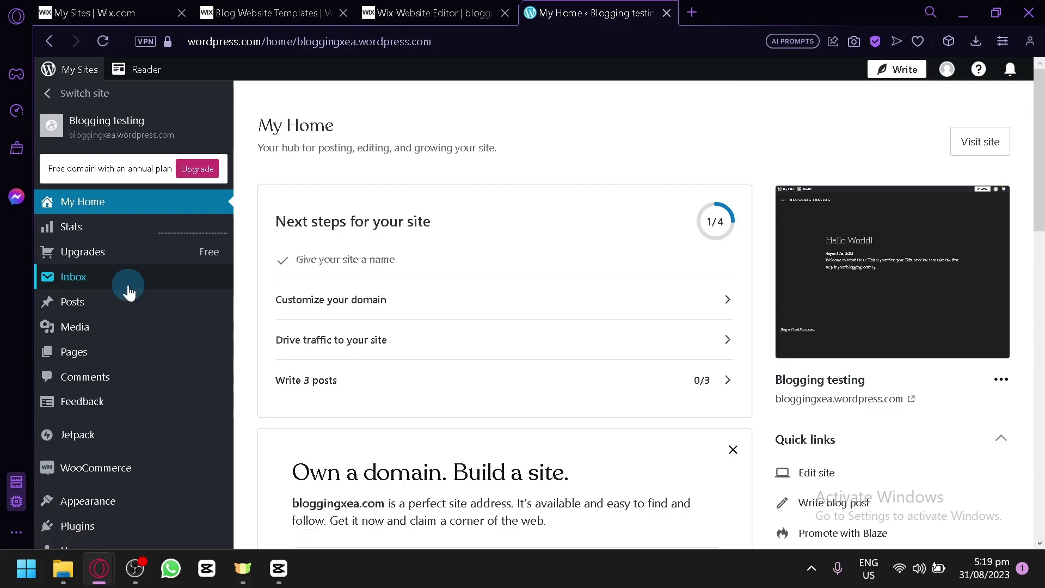
{"action": "scroll", "coordinate": [538, 492], "scroll_direction": "down", "scroll_amount": 2}
{"action": "scroll", "coordinate": [878, 399], "scroll_direction": "down", "scroll_amount": 2}
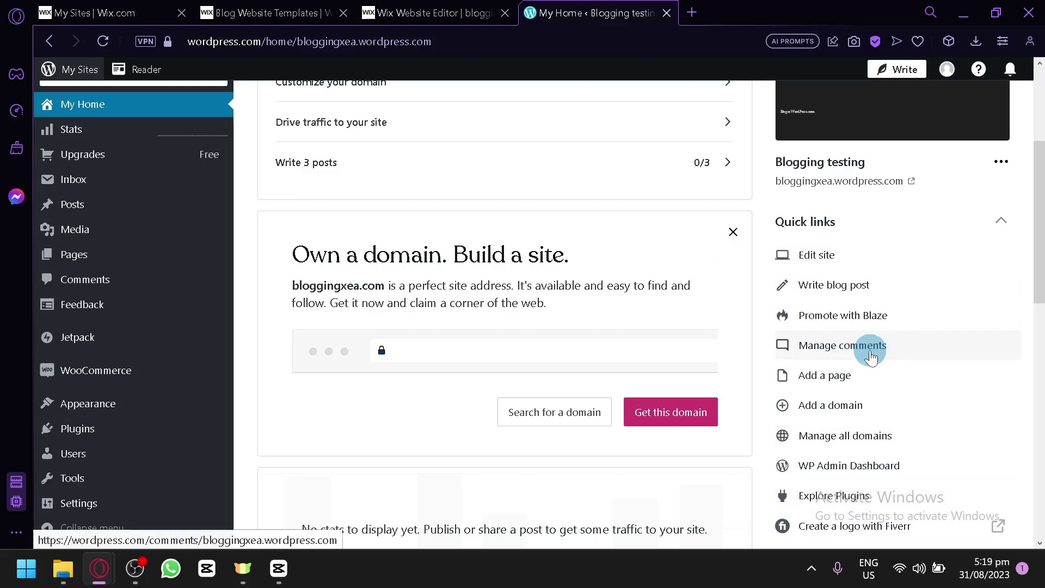
Switch between the Wix sites list, blog templates and website editor and the WordPress dashboard to compare the platforms, ending on WordPress.
{"action": "left_click", "coordinate": [131, 11]}
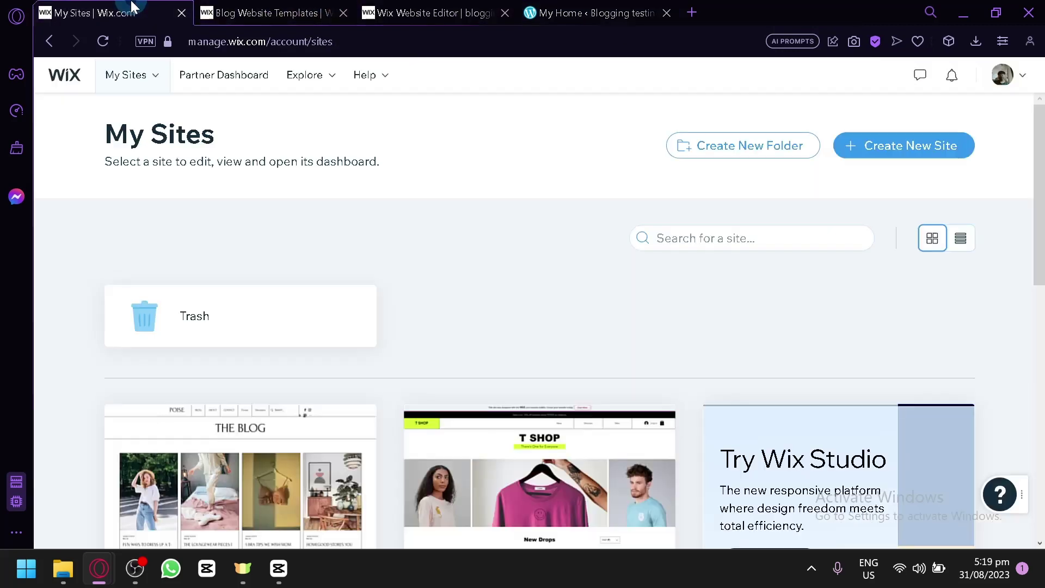
{"action": "left_click", "coordinate": [244, 11]}
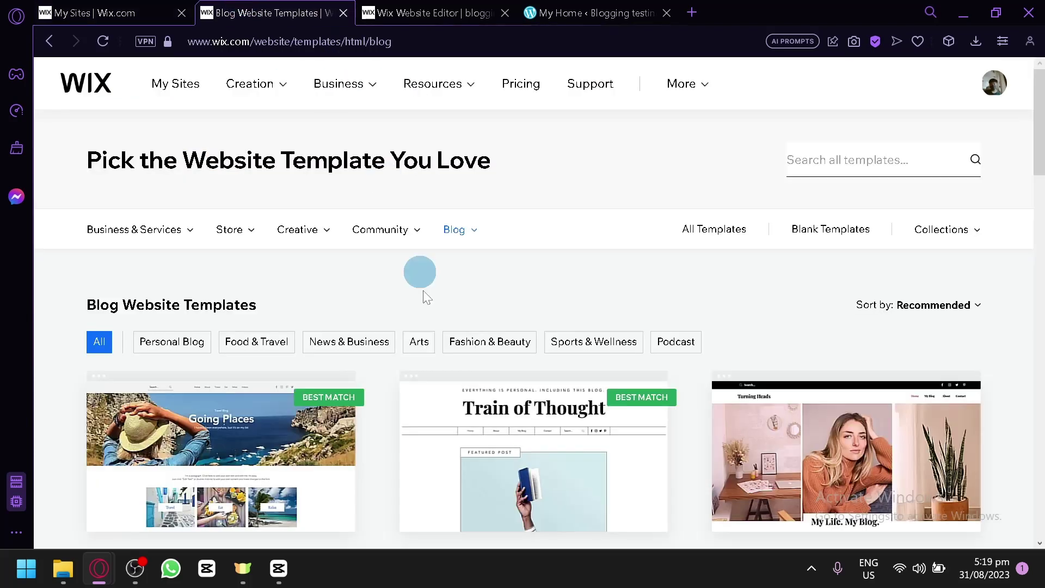
{"action": "left_click", "coordinate": [427, 13]}
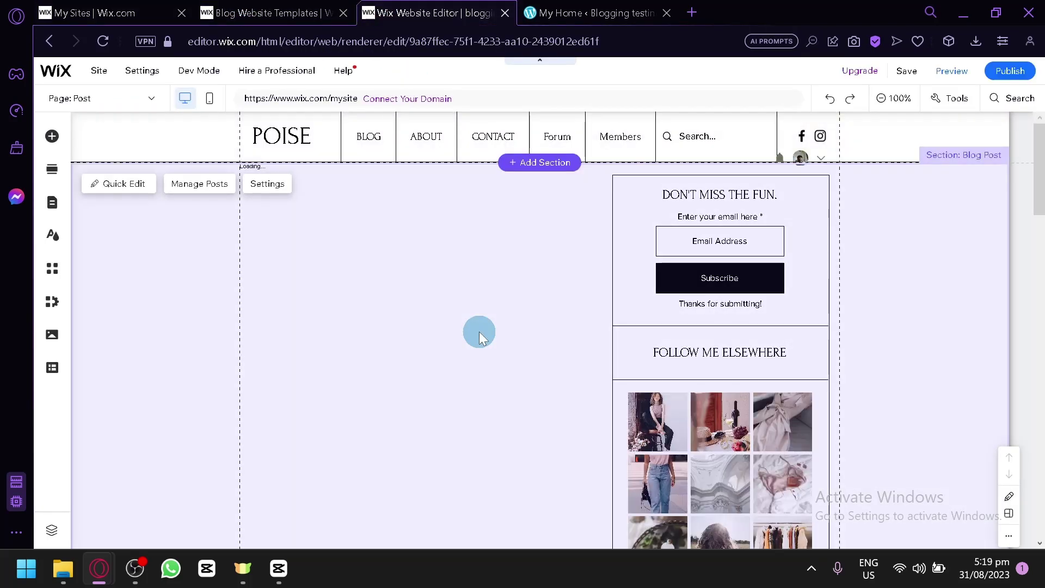
{"action": "left_click", "coordinate": [626, 12]}
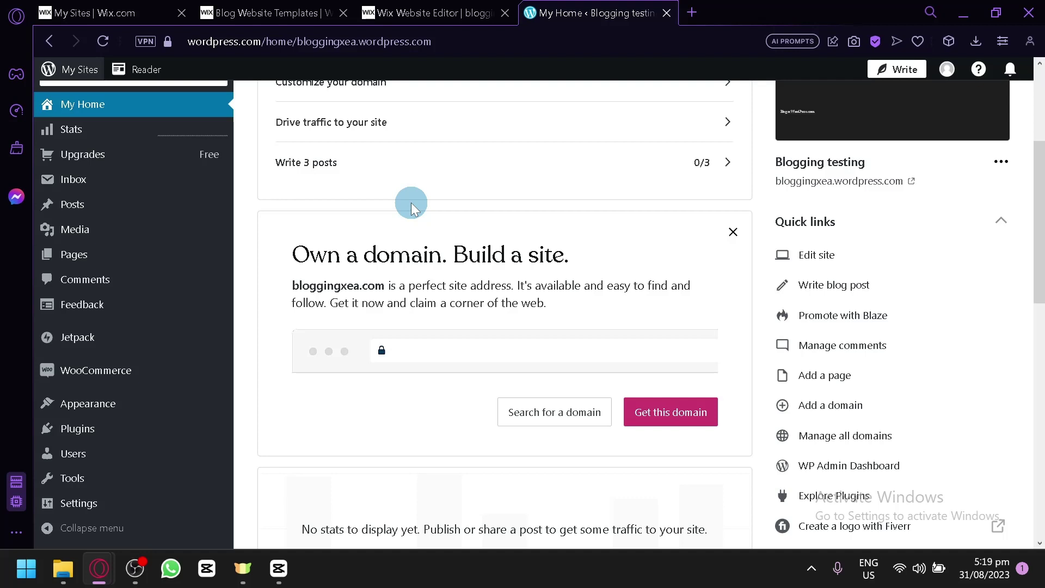
{"action": "left_click", "coordinate": [166, 8]}
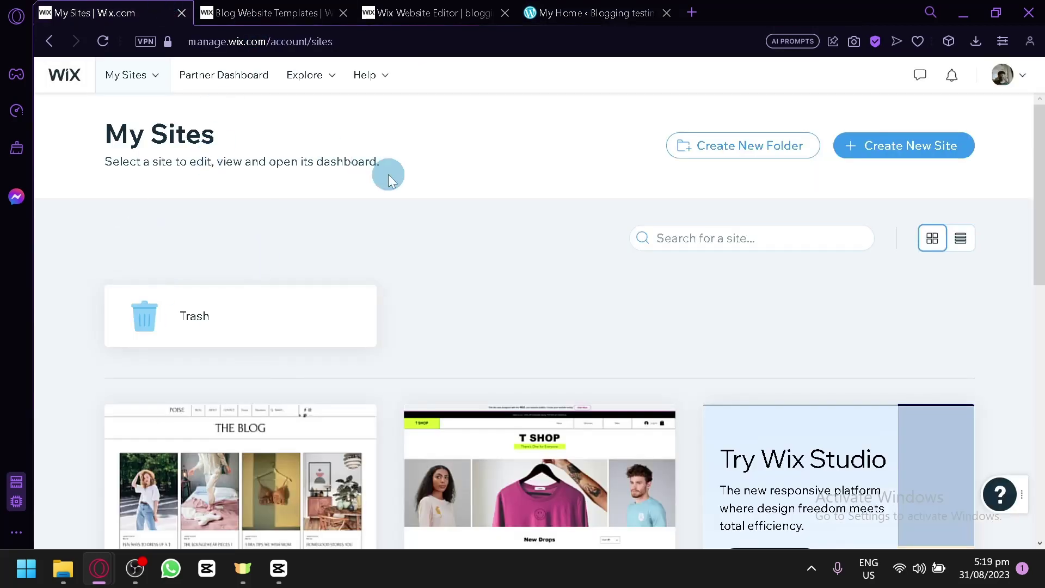
{"action": "left_click", "coordinate": [634, 8]}
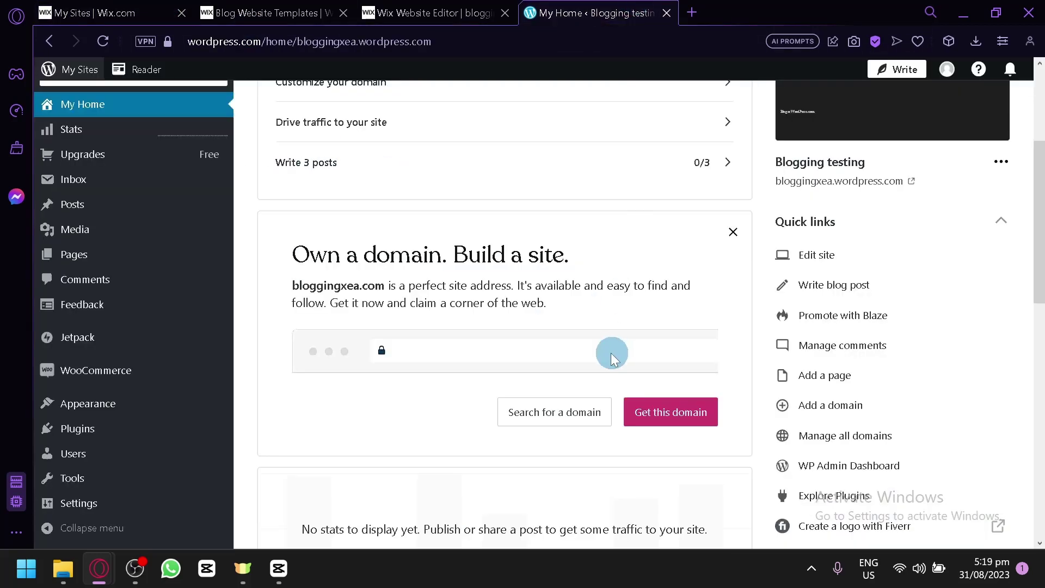